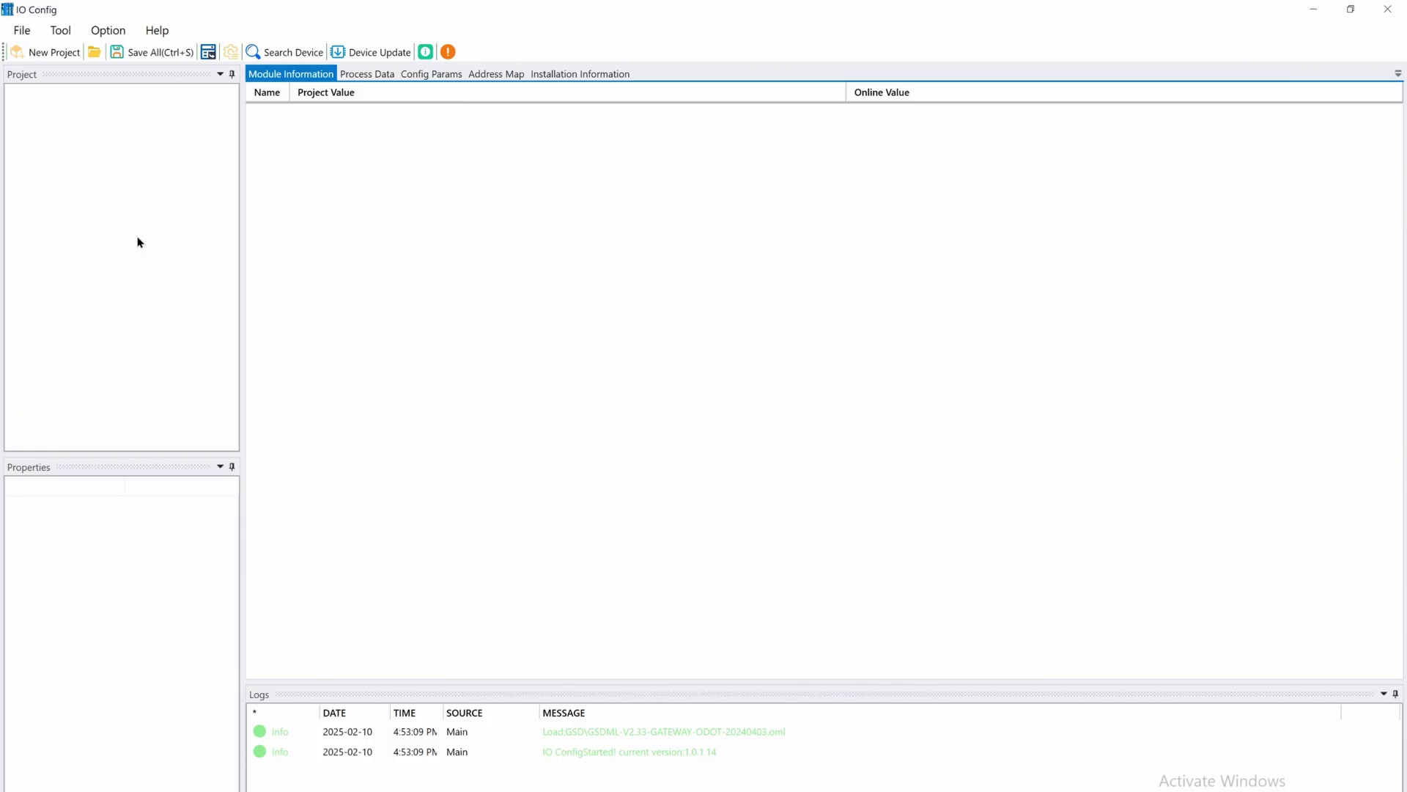
# - Set the GSD file to GSDML-V2.33-GATEWAY-ODOT-20240403.oml in the global configuration
pyautogui.click(236, 55)
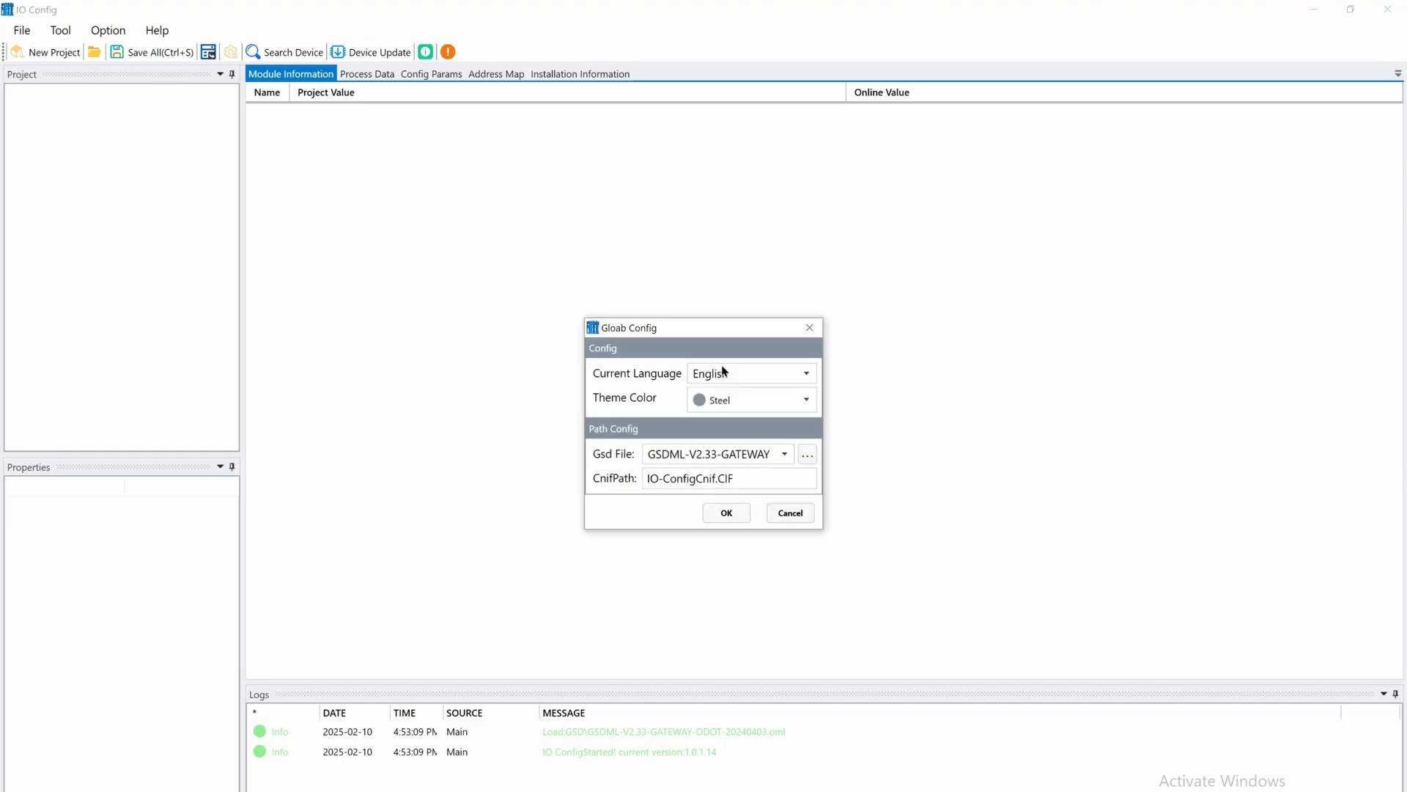
pyautogui.click(733, 454)
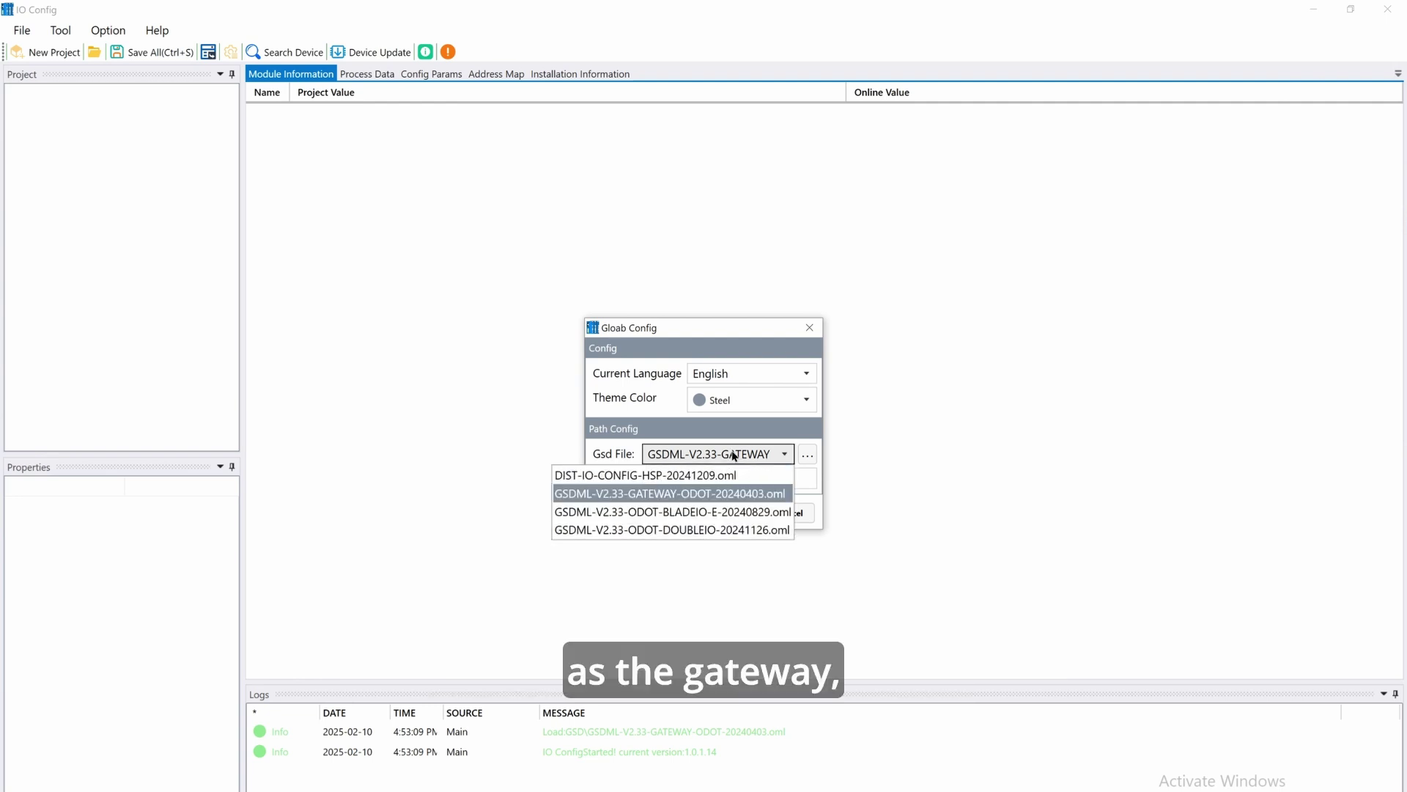
pyautogui.click(718, 491)
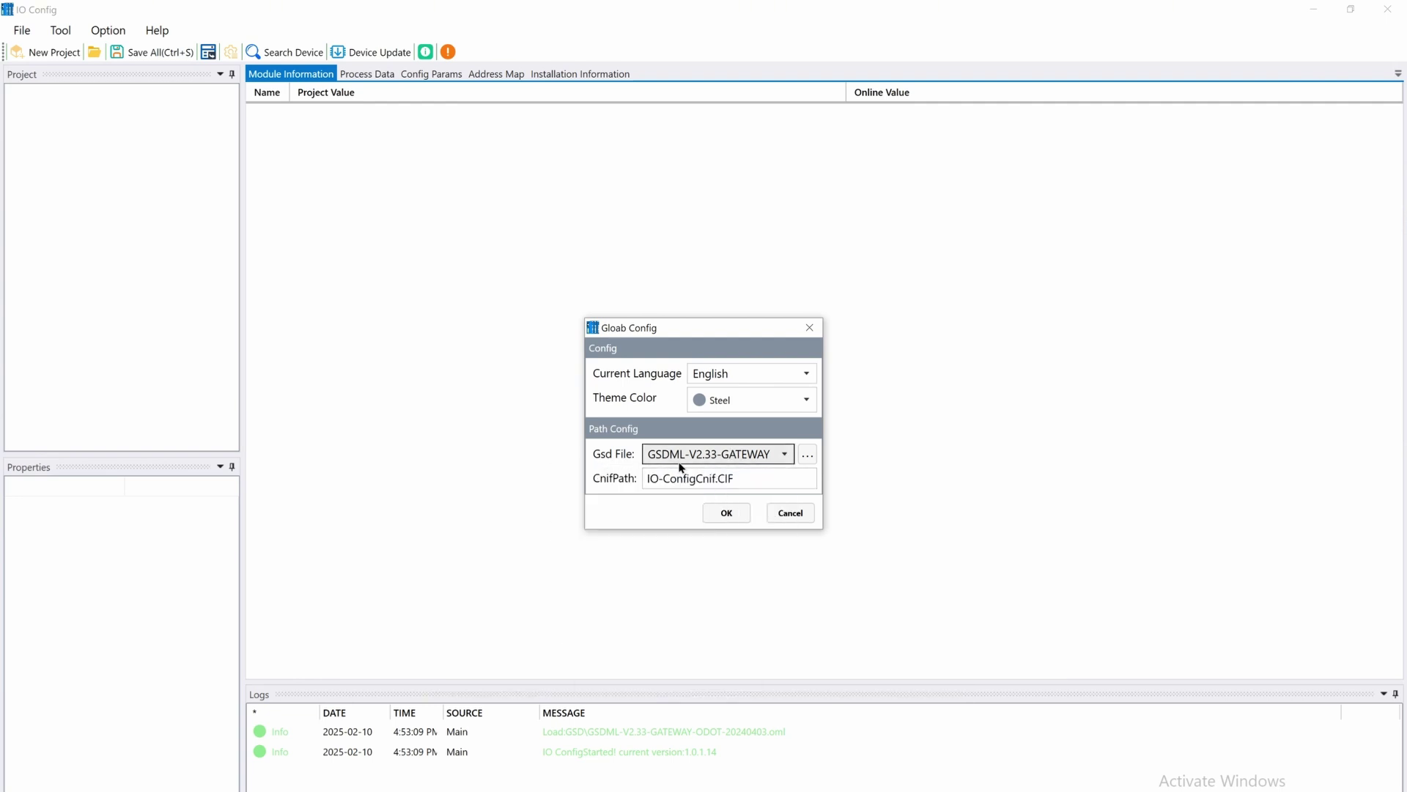
pyautogui.click(728, 510)
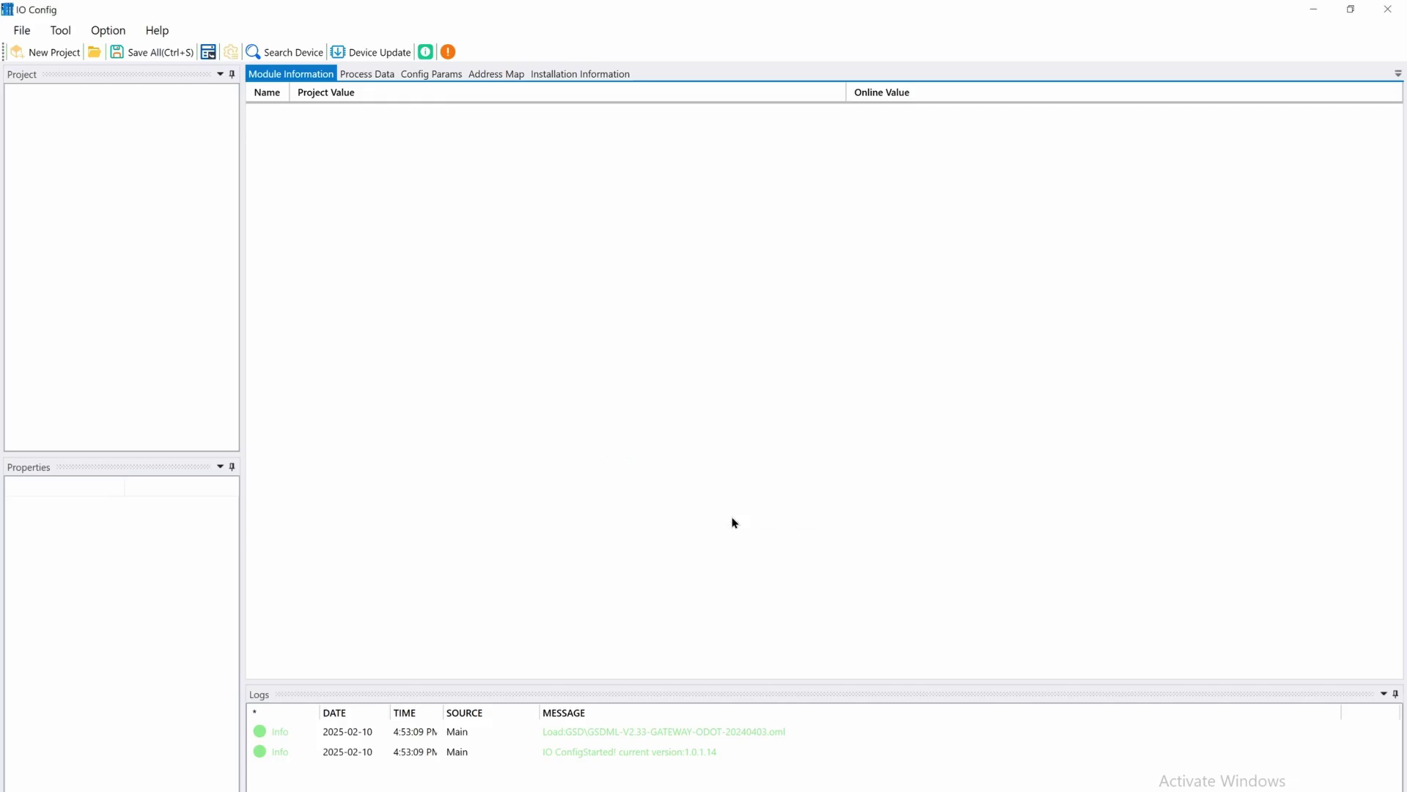
# - Search for devices through the Basler GigE Vision Adapter network card and upload the PN-MBL V2.1 gateway into the project
pyautogui.click(278, 57)
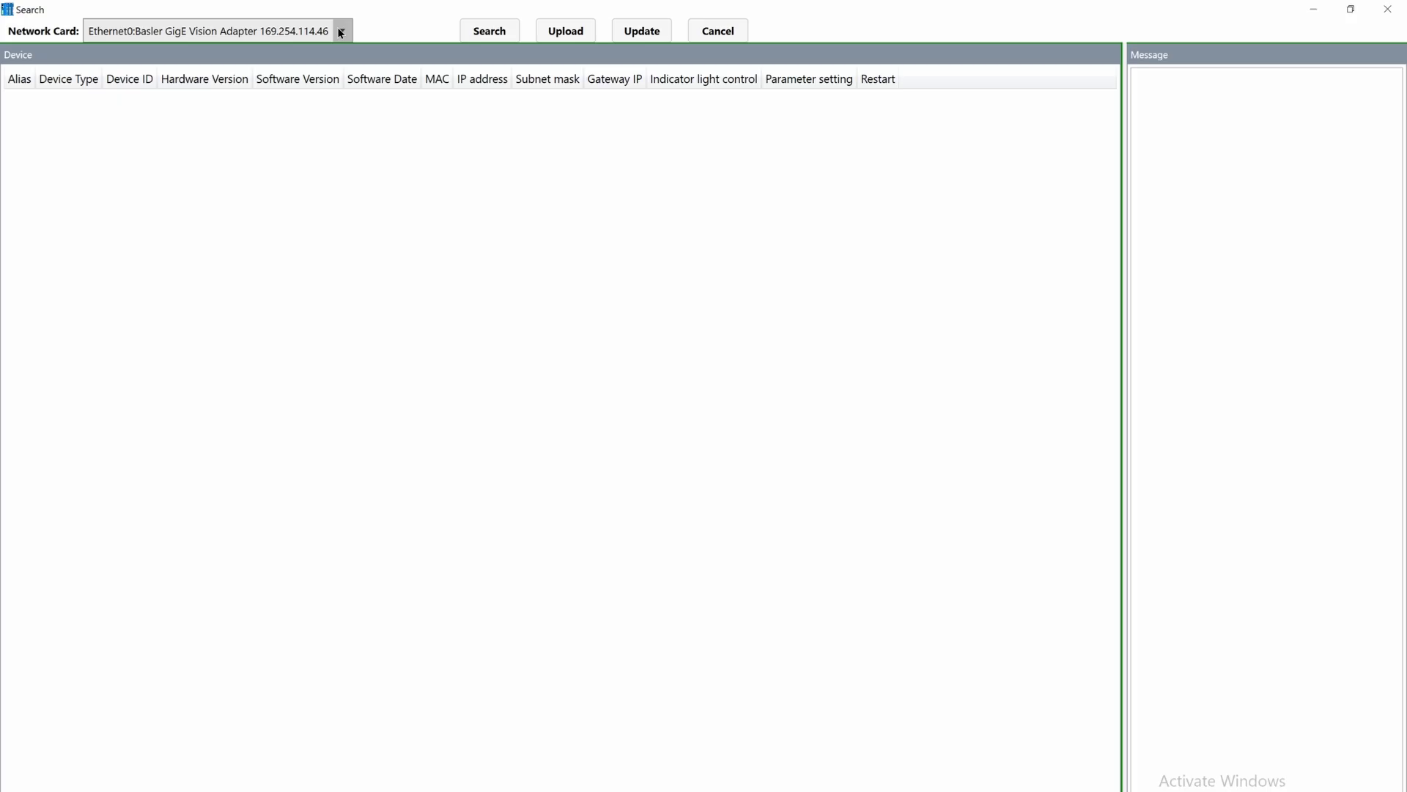
pyautogui.click(473, 39)
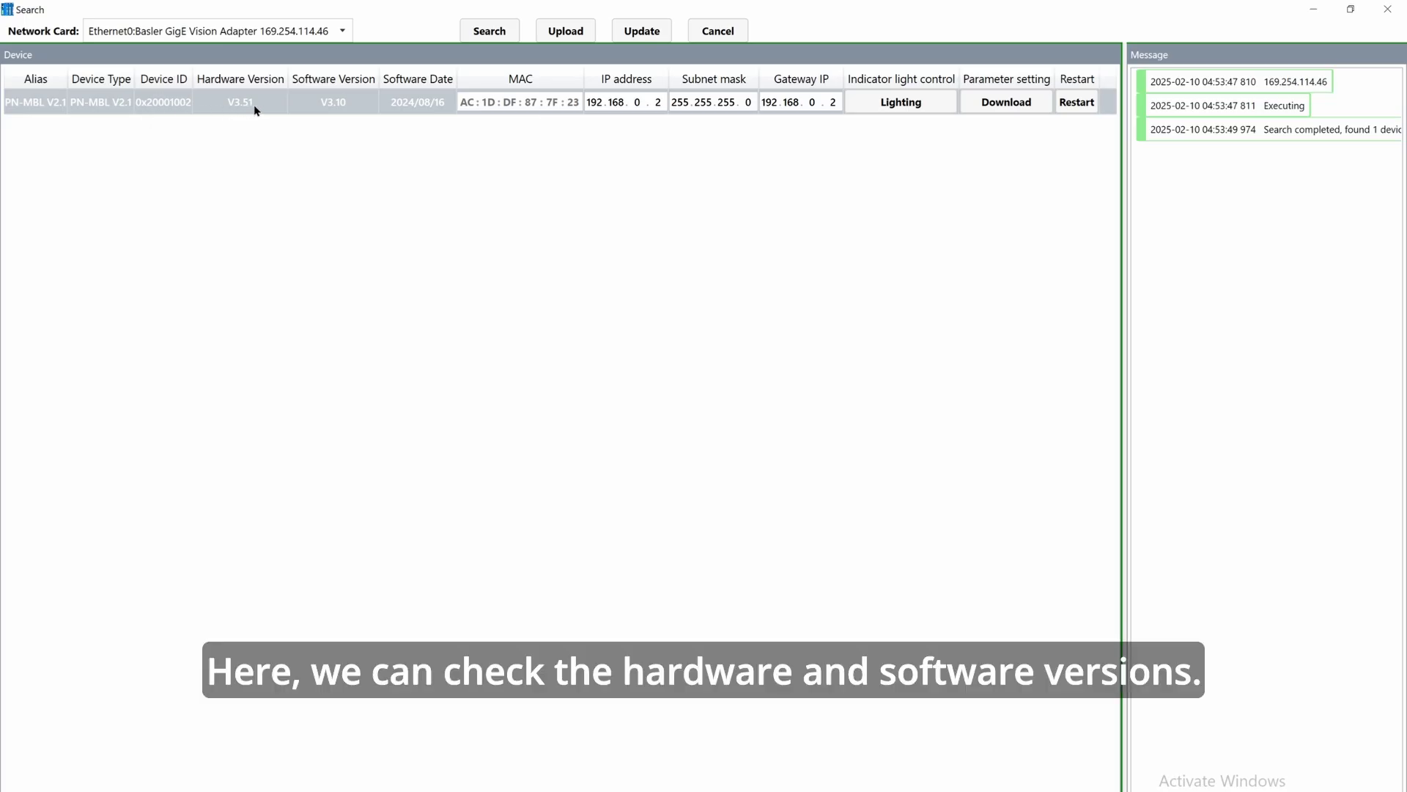
pyautogui.click(553, 33)
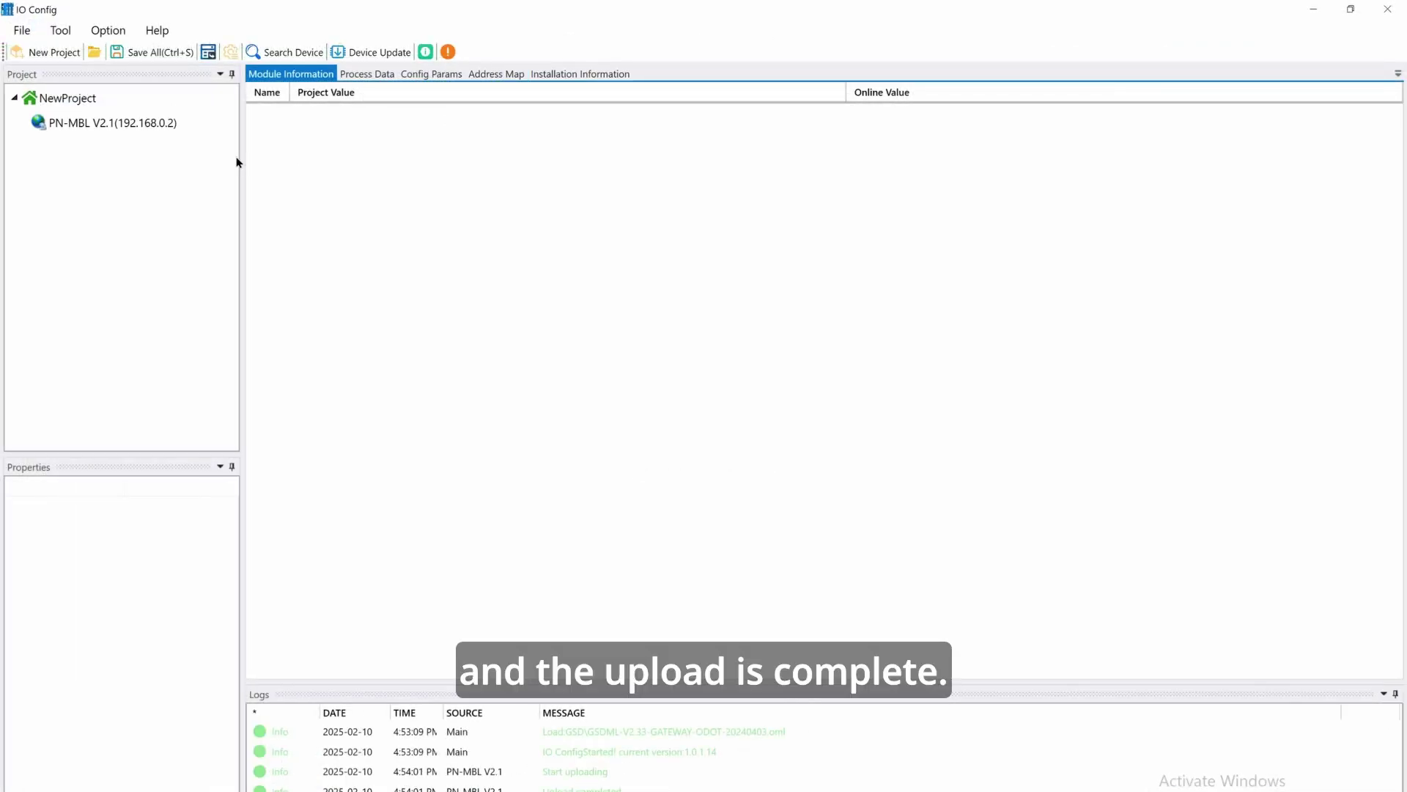
# - Add the master modules M: Modbus Slave and M: Modbus Diagnostic to the PN-MBL V2.1 gateway
pyautogui.click(178, 124)
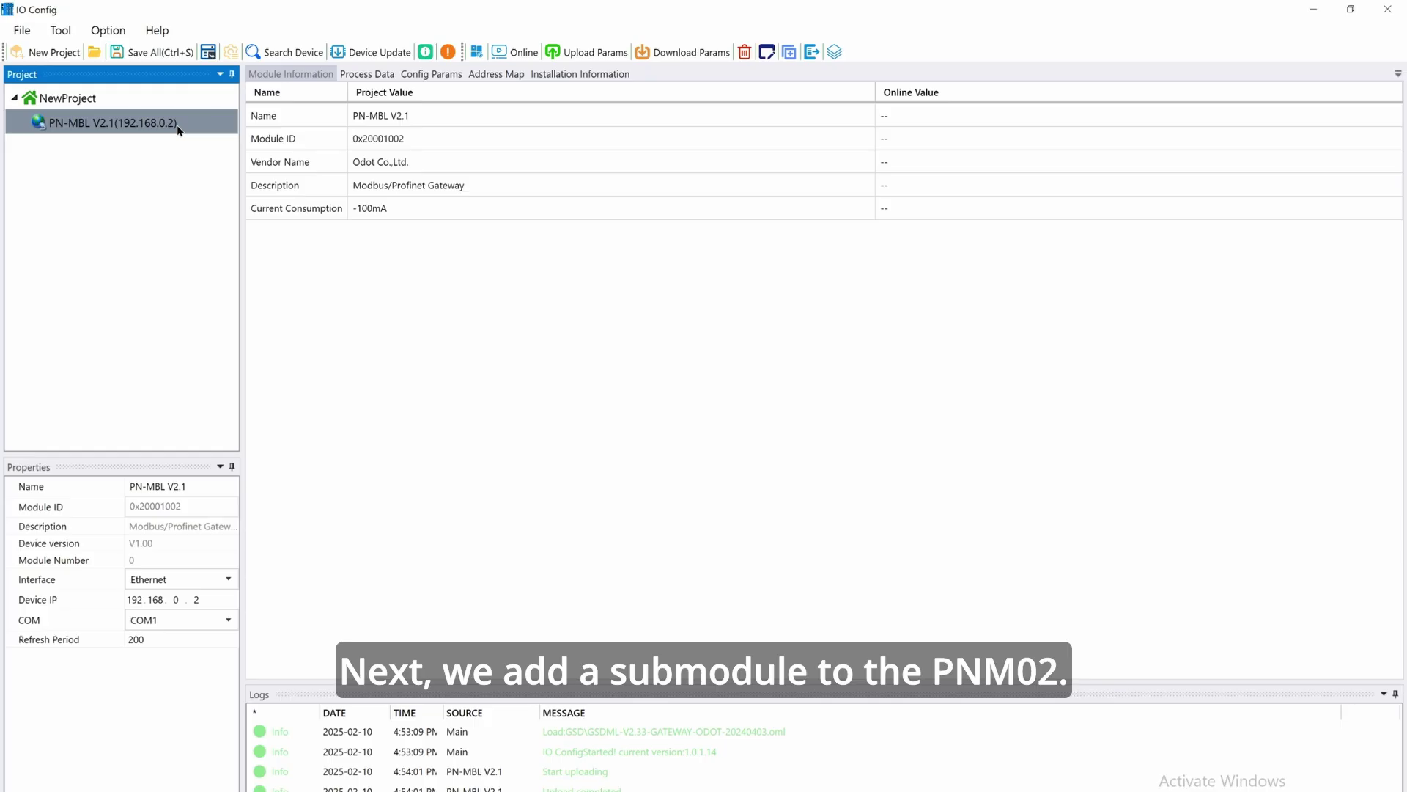
pyautogui.rightClick(183, 130)
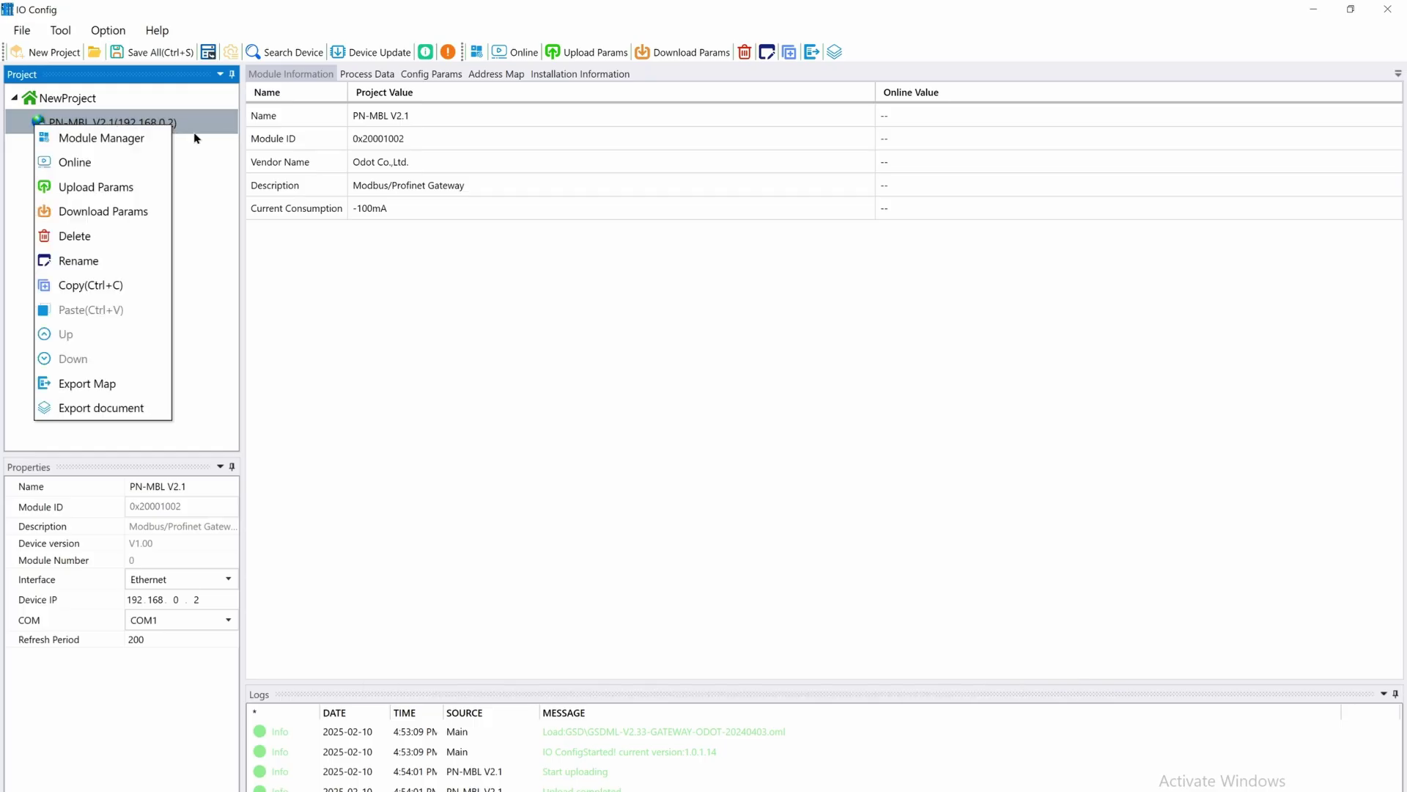
pyautogui.click(158, 137)
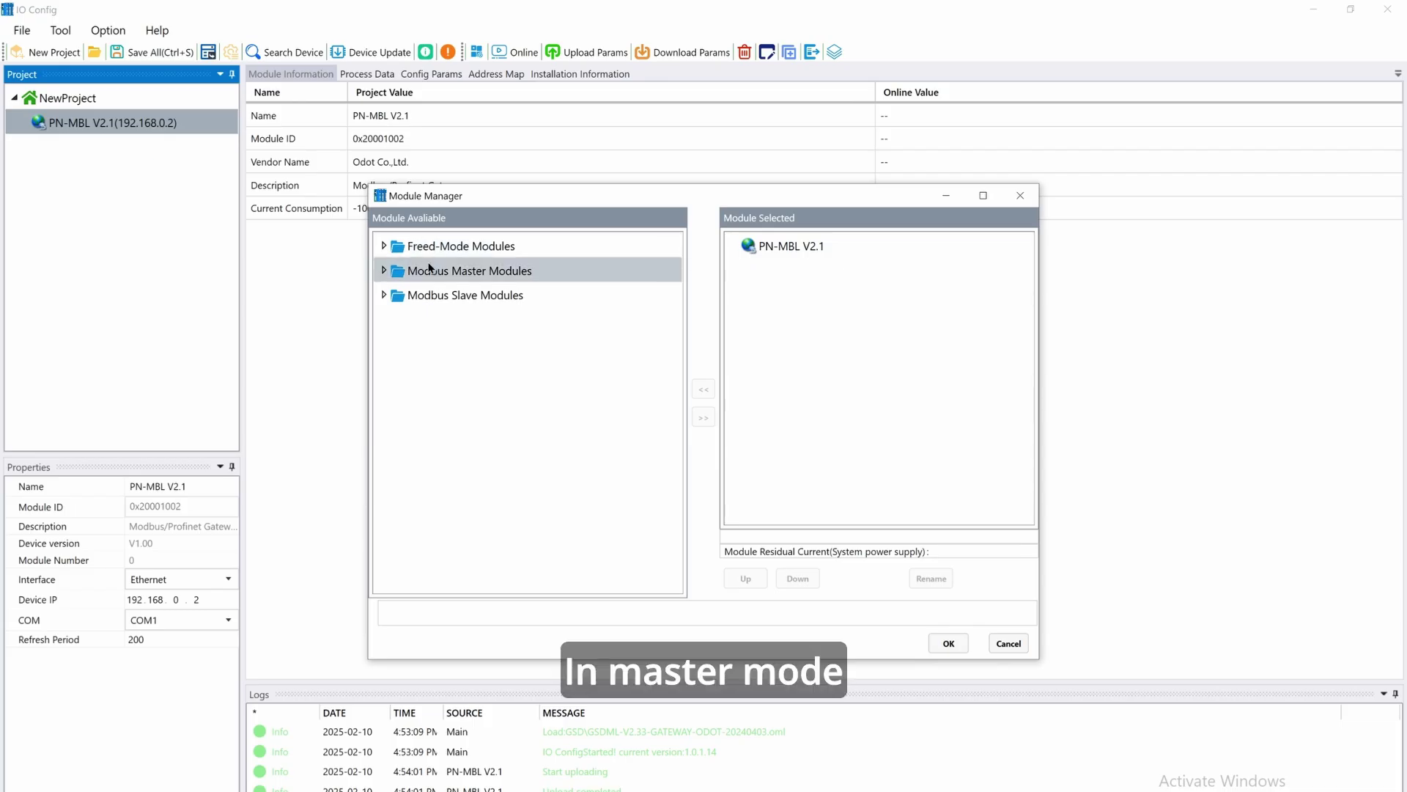
pyautogui.click(384, 272)
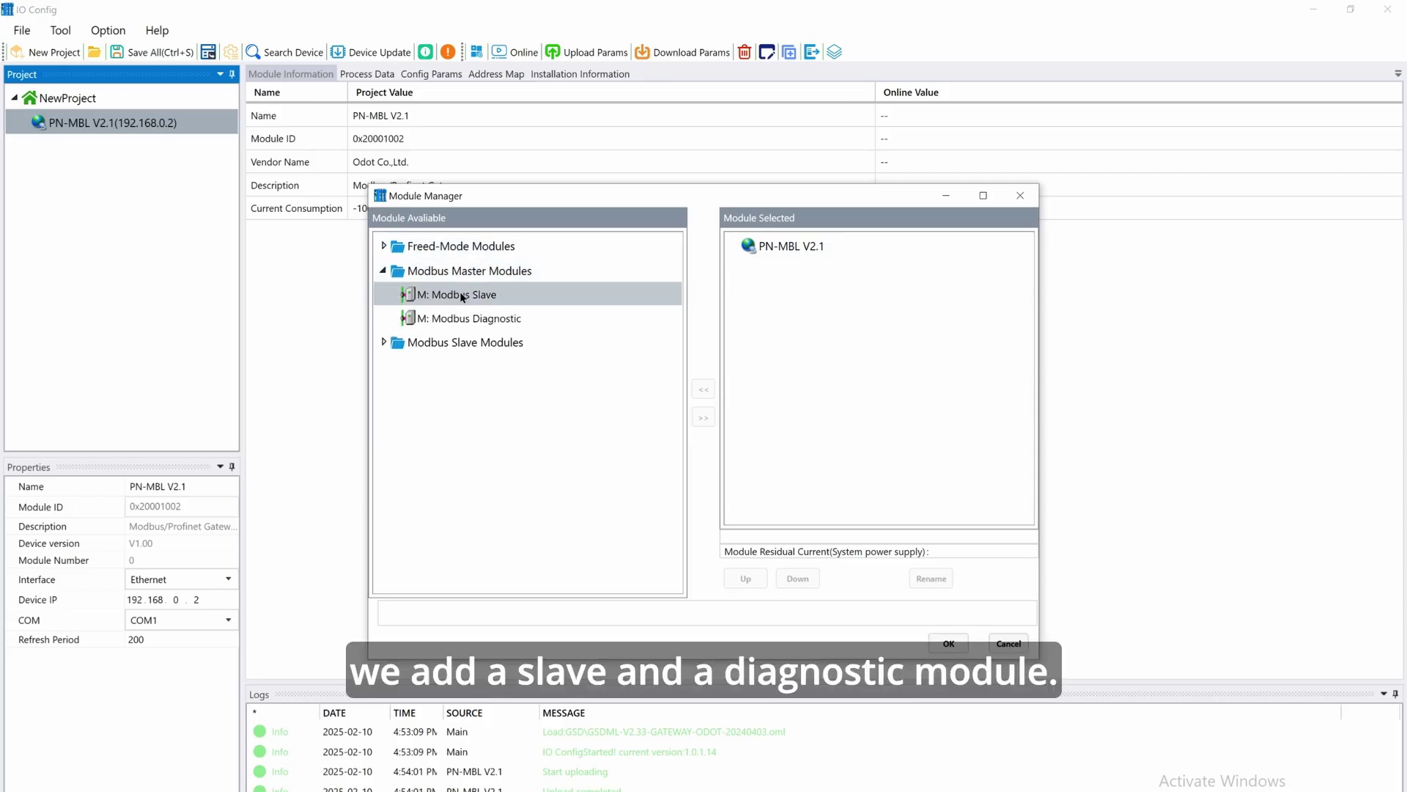
pyautogui.doubleClick(407, 301)
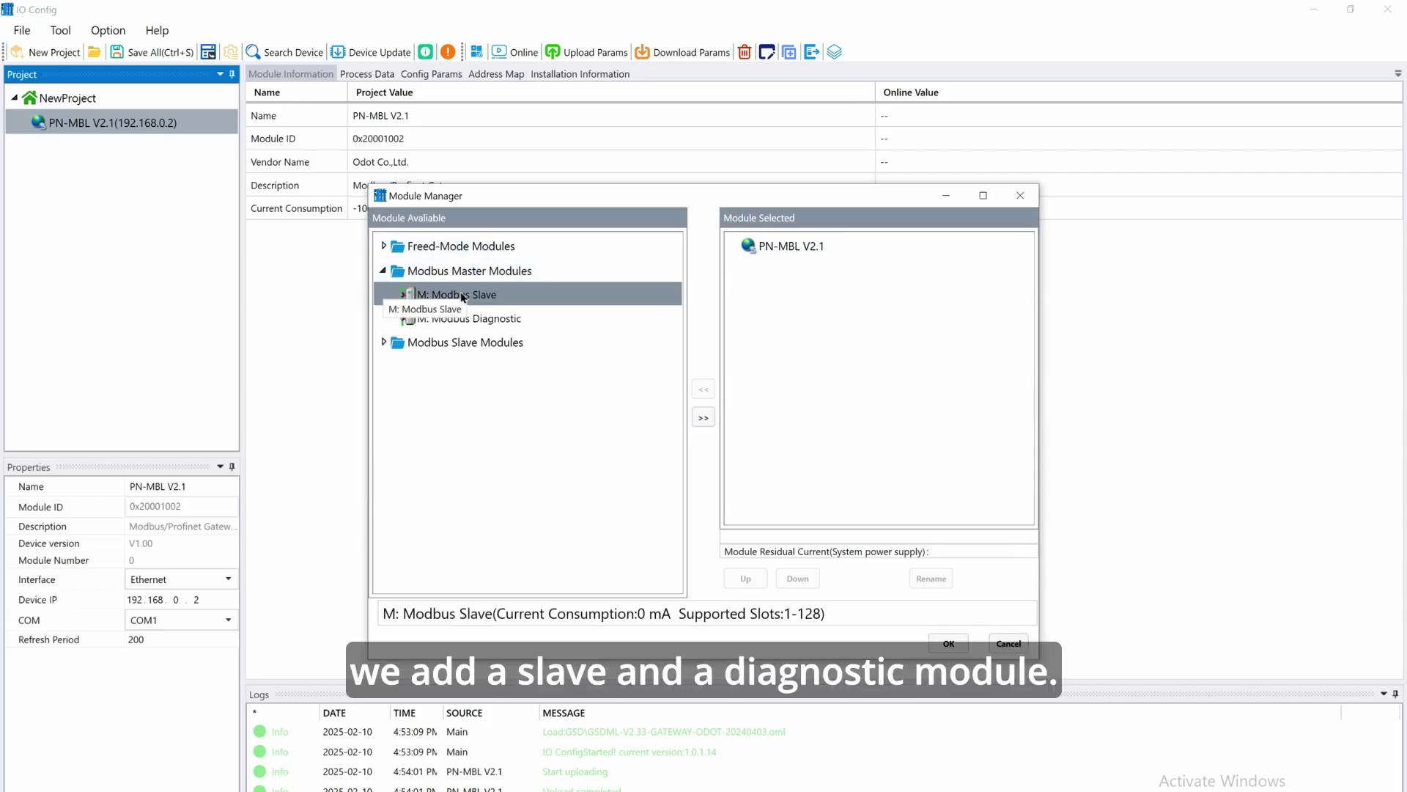
pyautogui.doubleClick(486, 322)
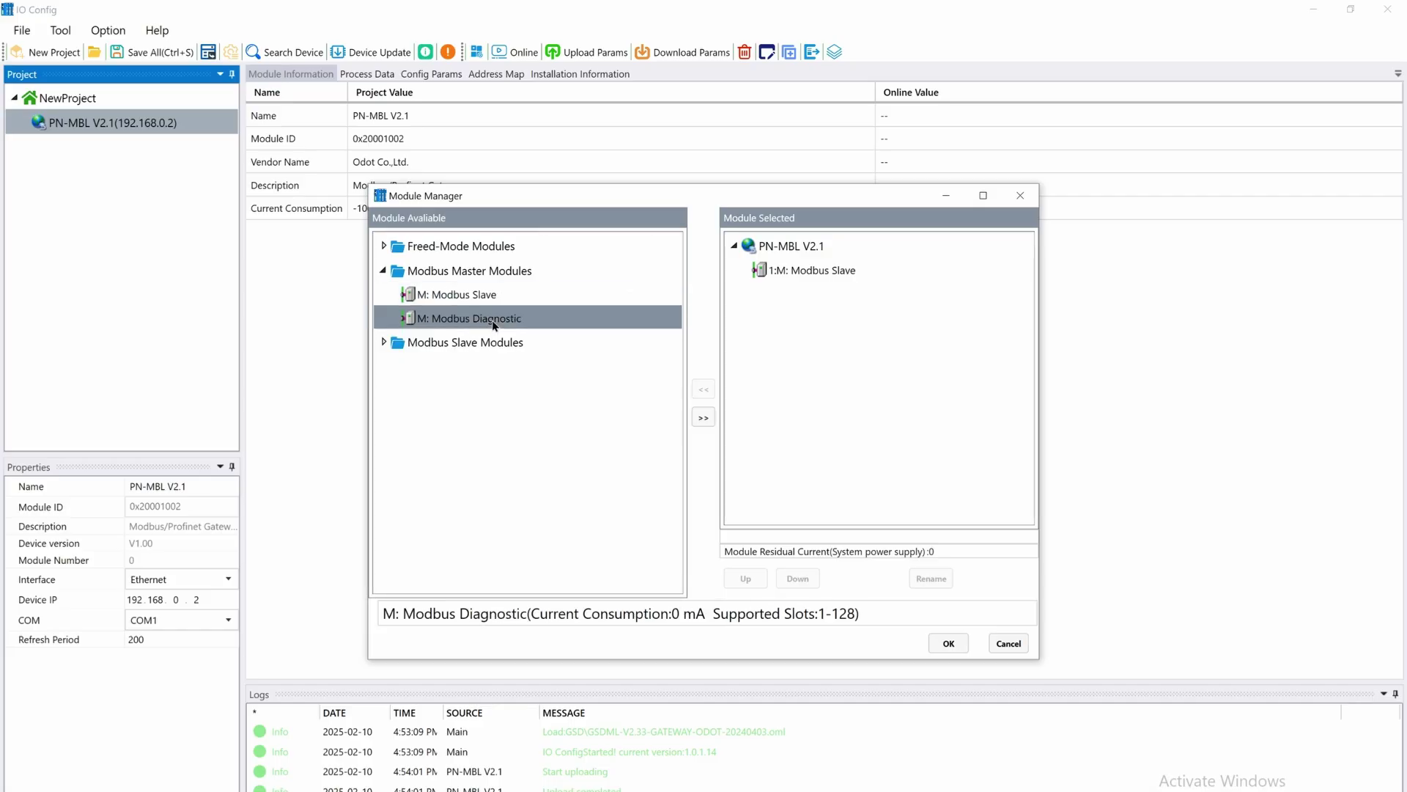
pyautogui.click(948, 643)
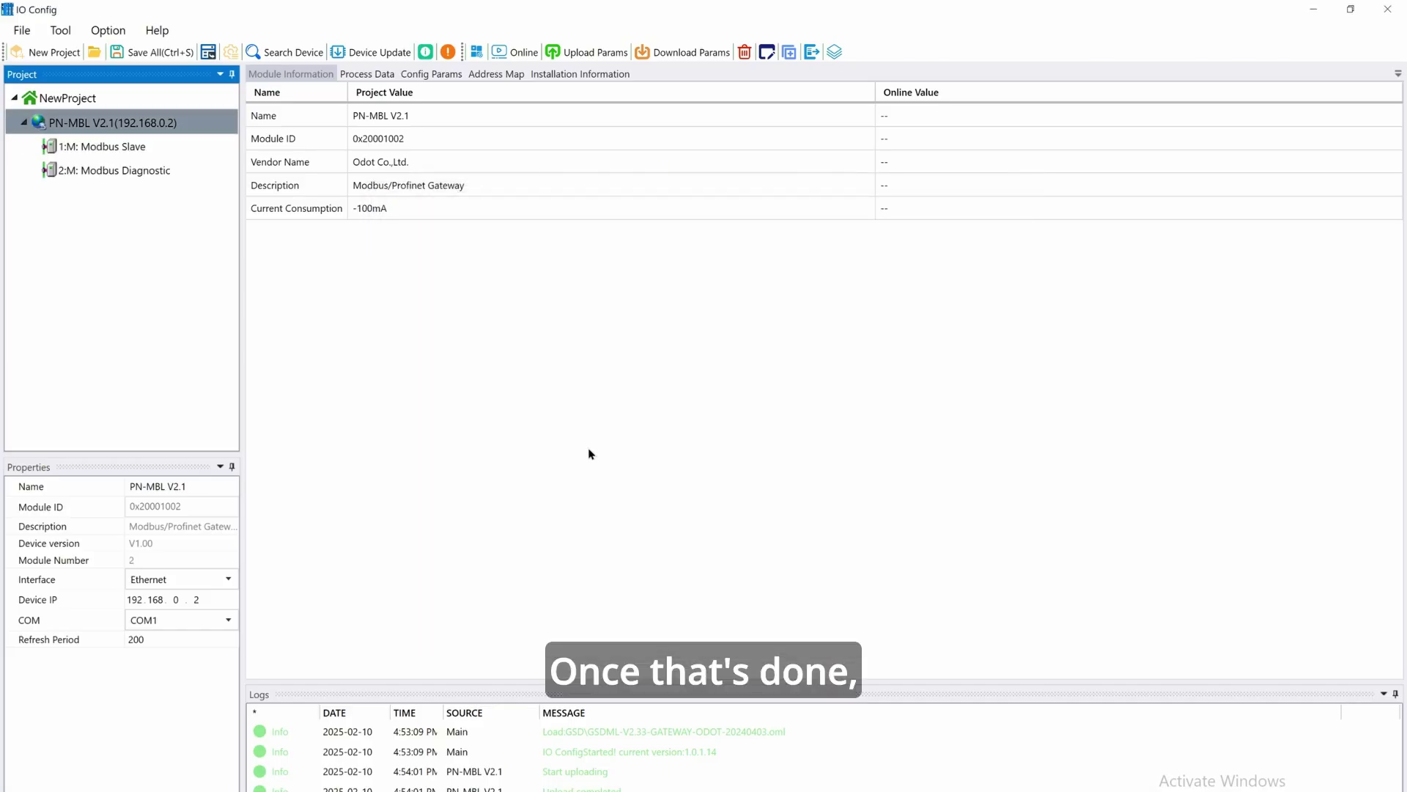
# - Add the M: 01 Read 0008 Bits (0xxxx) submodule to the Modbus Slave module
pyautogui.rightClick(164, 153)
pyautogui.click(192, 166)
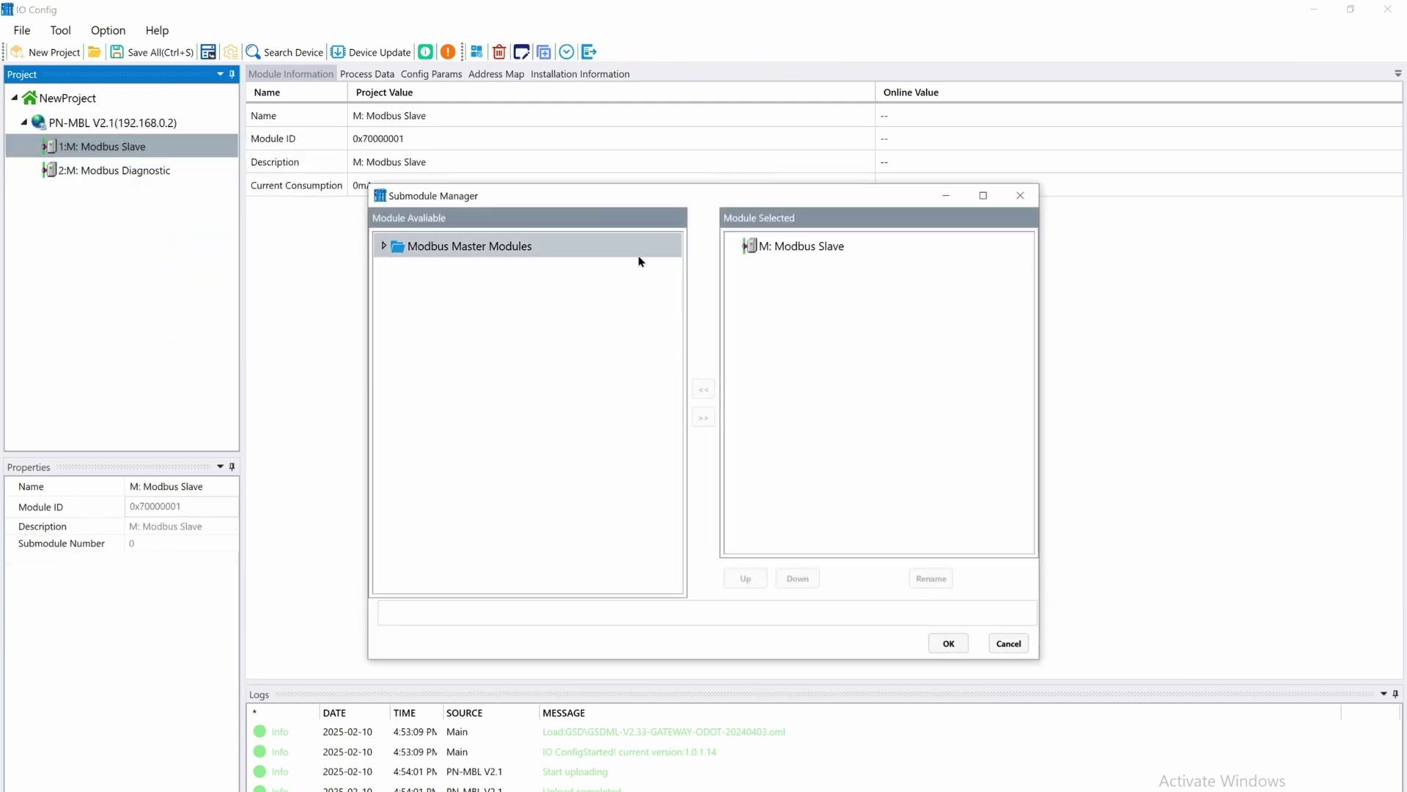
pyautogui.click(384, 246)
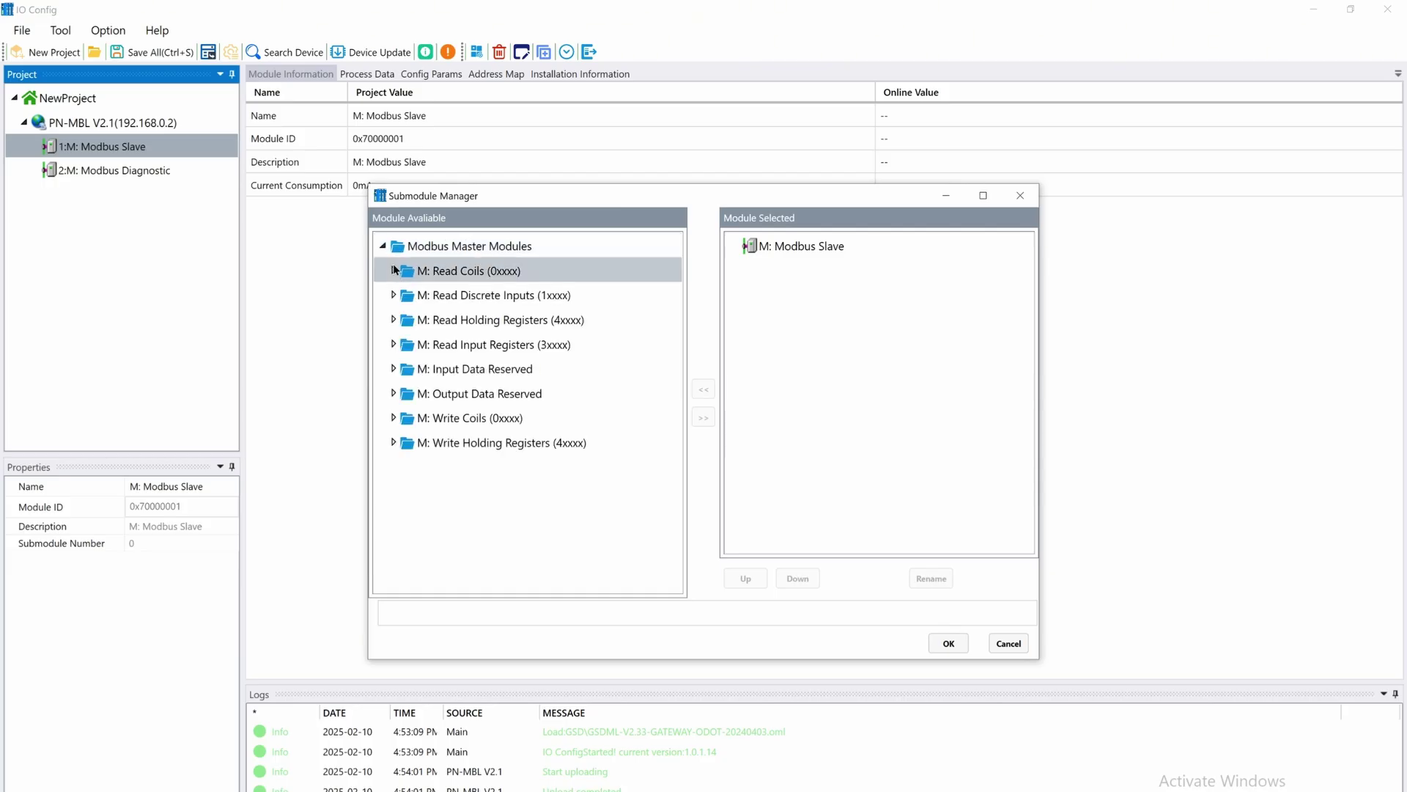
pyautogui.click(394, 270)
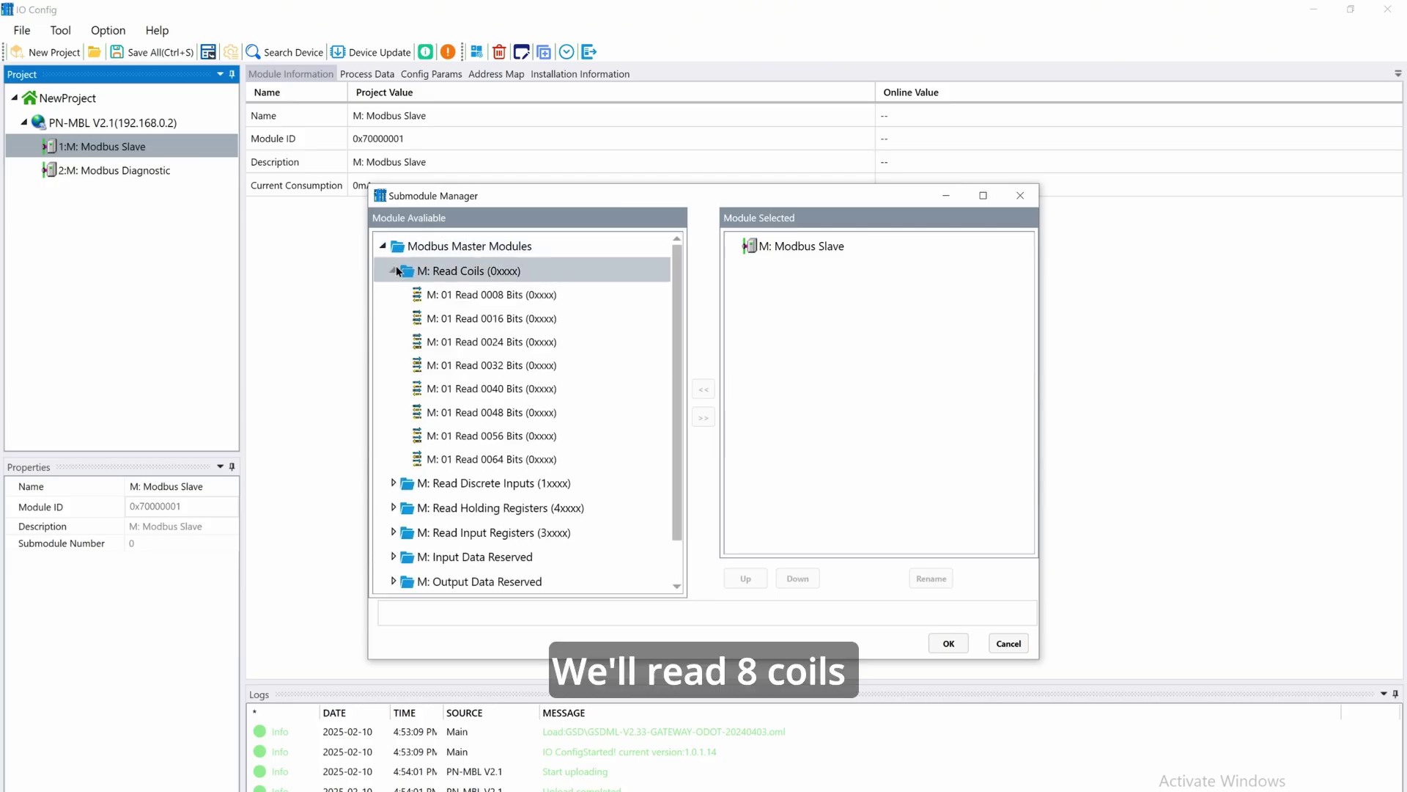
pyautogui.doubleClick(471, 298)
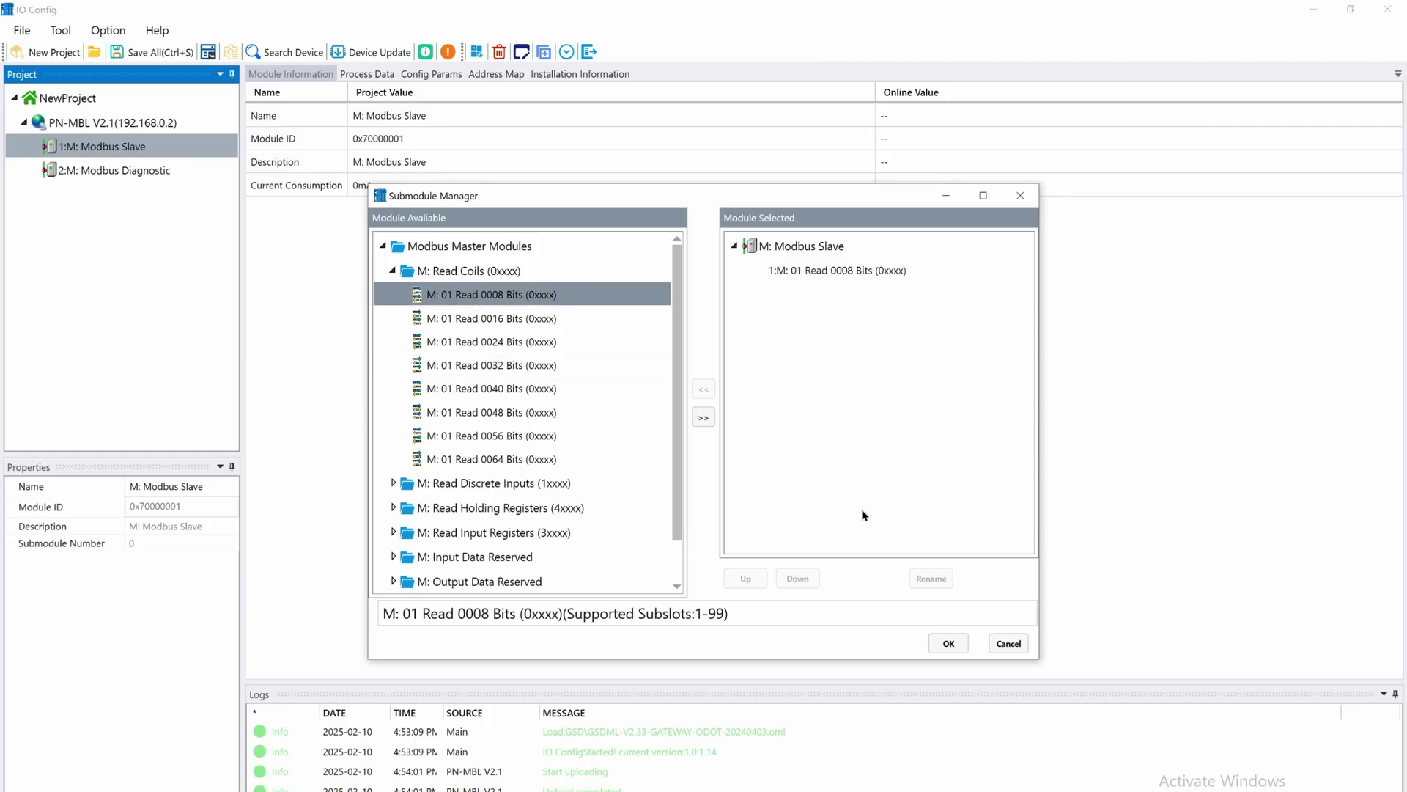
# - Add two M: 16 Write 001 Words (4xxxx) submodules to the Modbus Slave module and accept the submodule selection
pyautogui.doubleClick(461, 271)
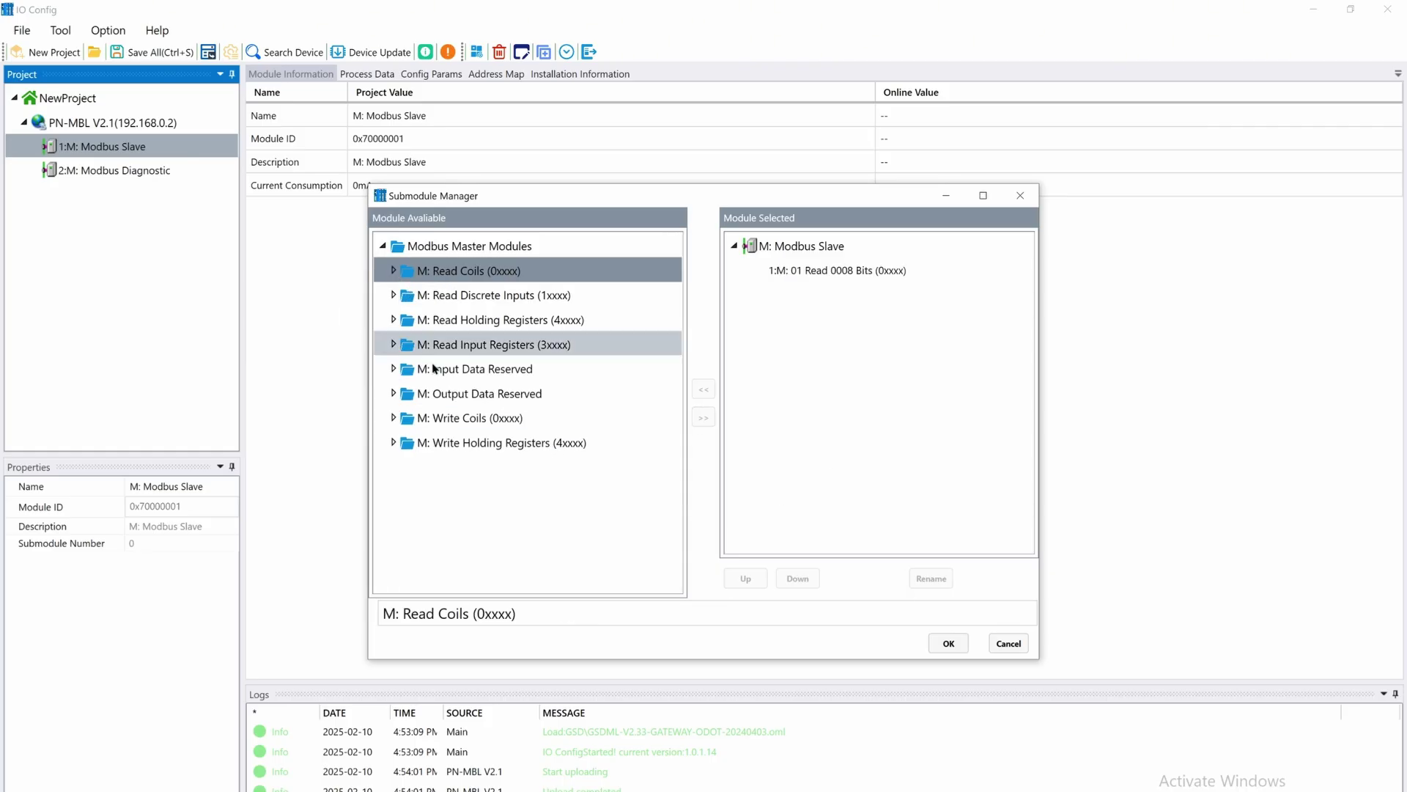
pyautogui.click(393, 443)
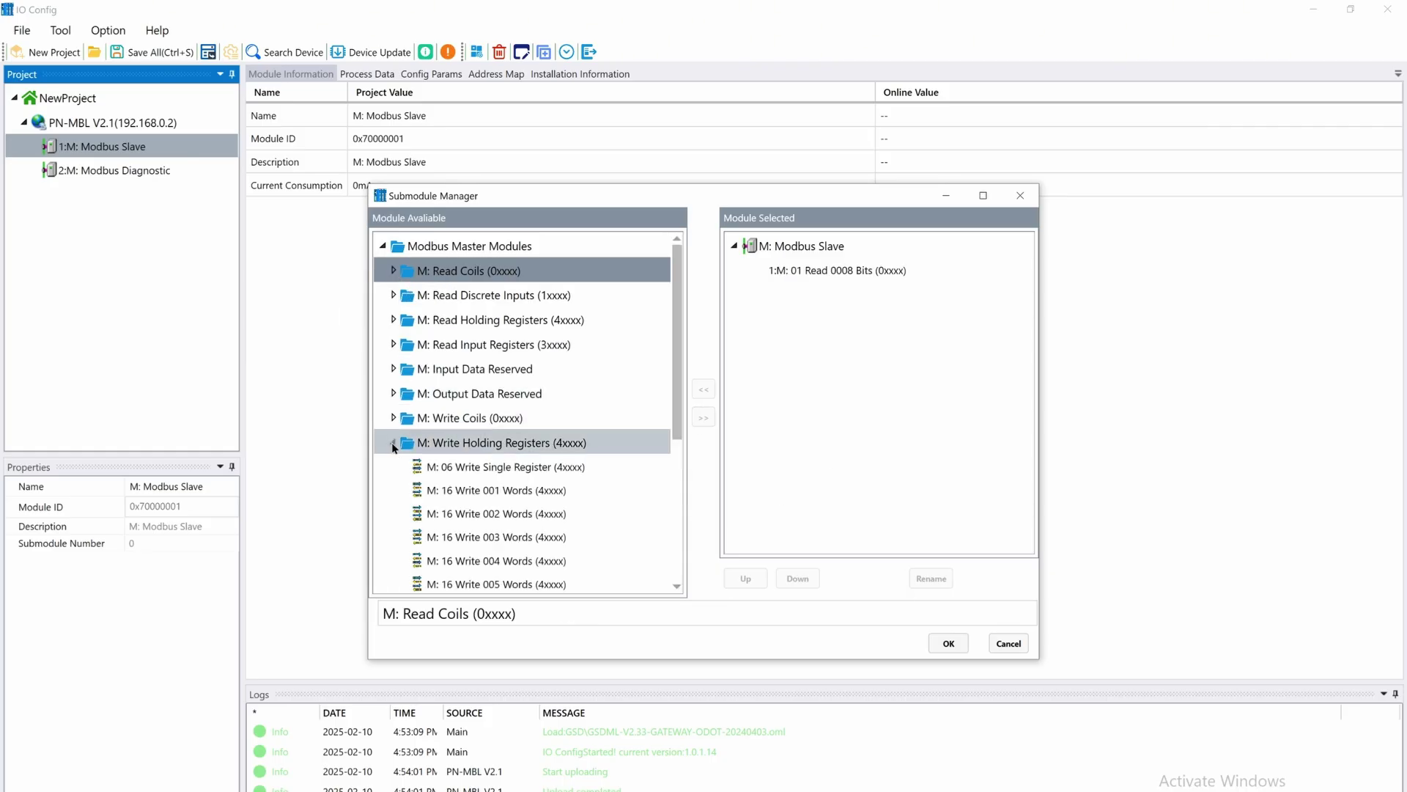
pyautogui.doubleClick(433, 489)
pyautogui.doubleClick(434, 489)
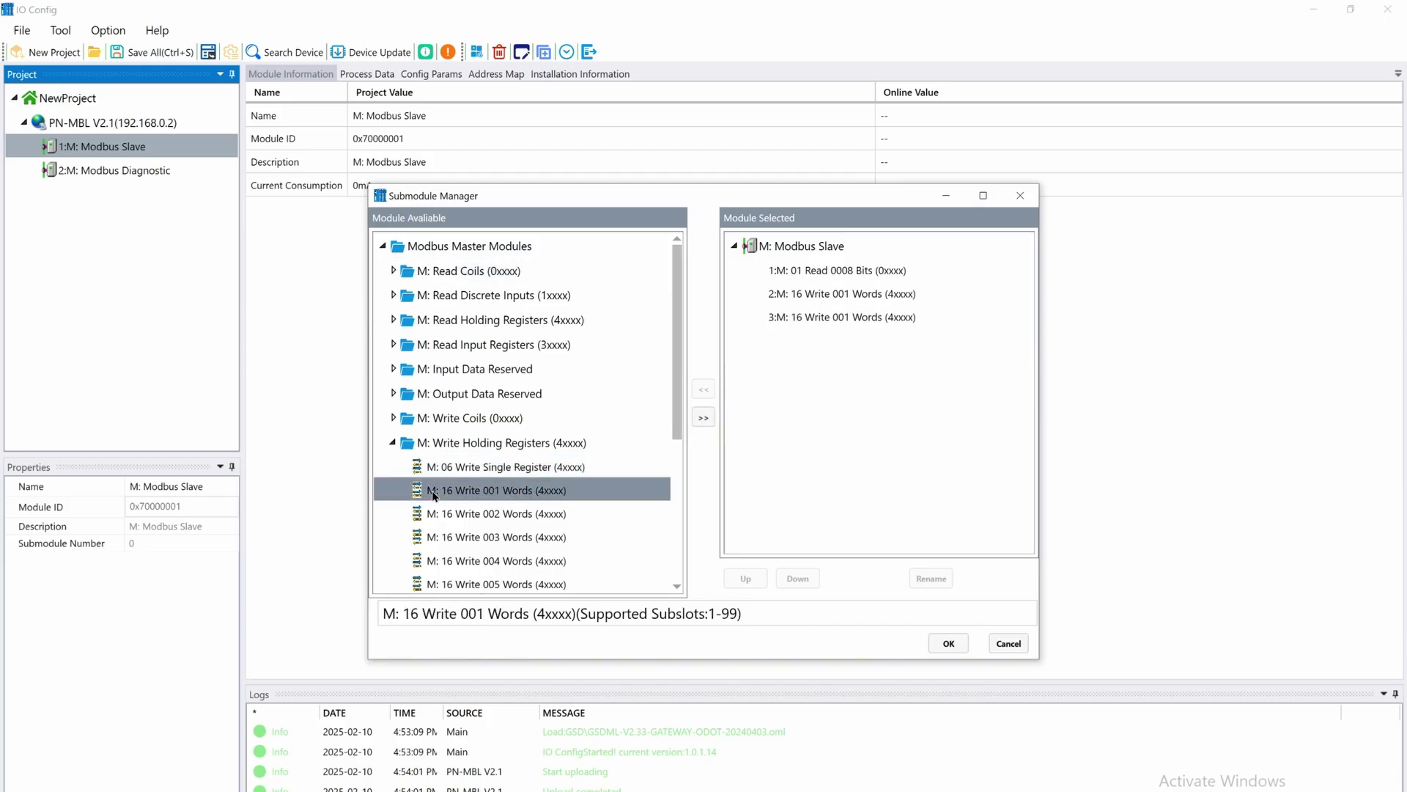
pyautogui.click(941, 643)
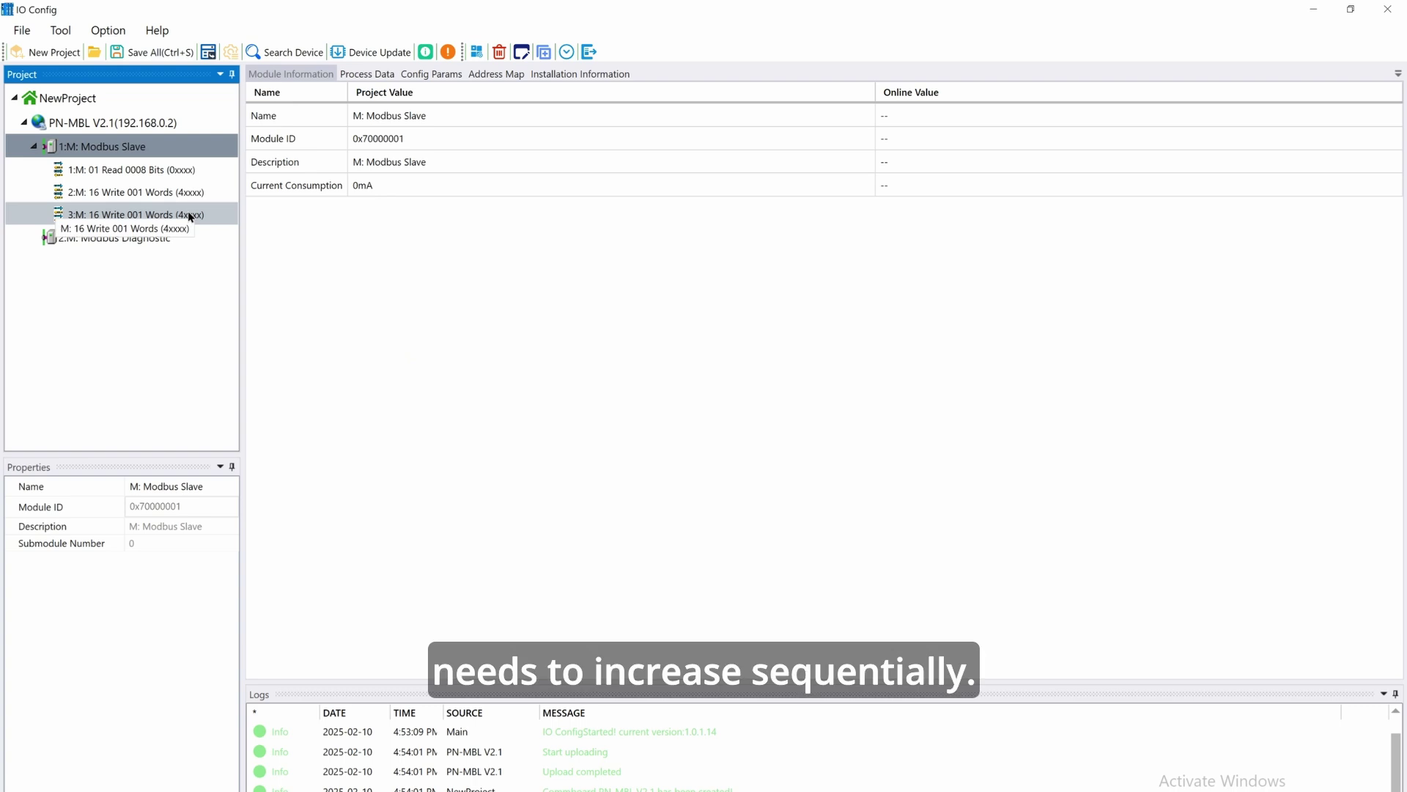
# - Set the start address of the second 16 Write 001 Words submodule (slot 3) to 1
pyautogui.click(189, 214)
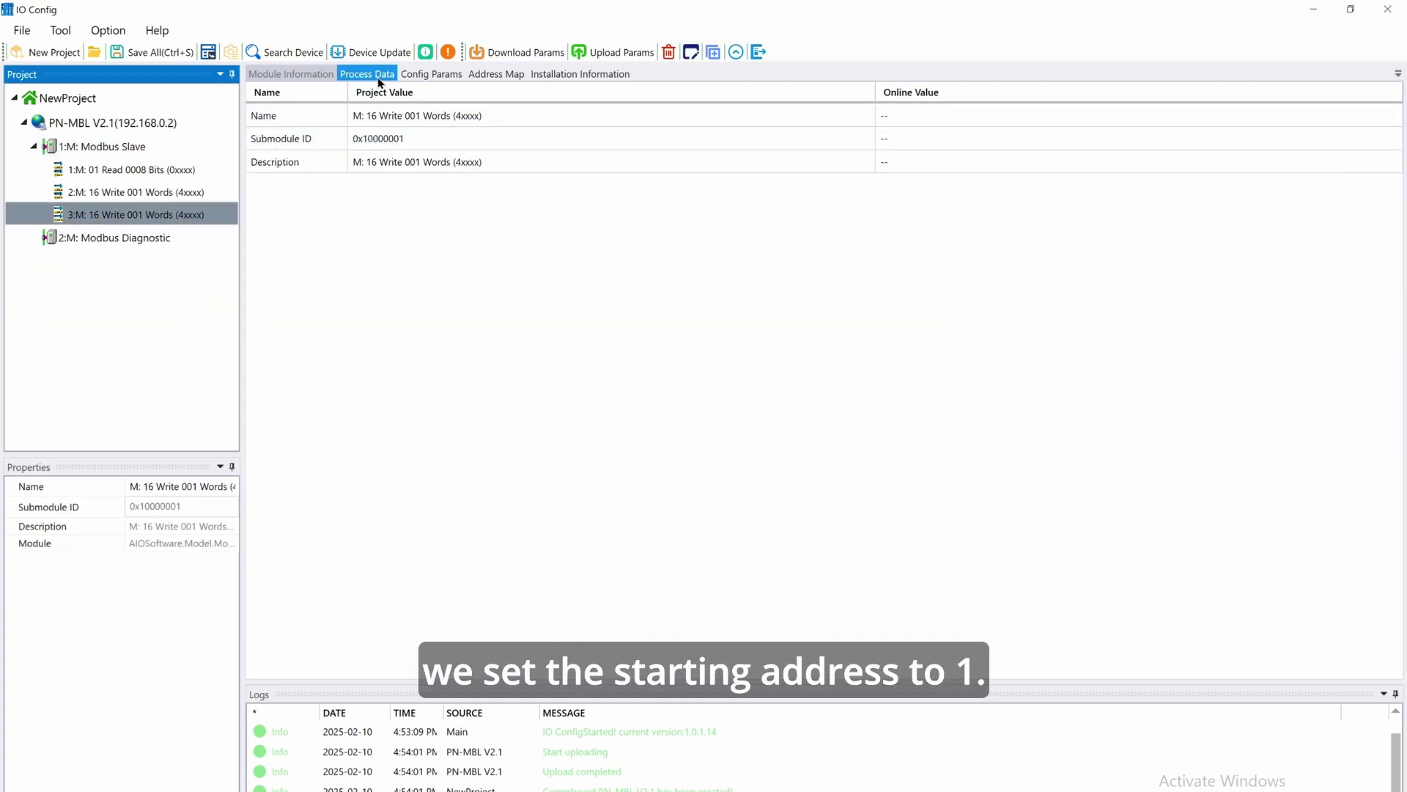
pyautogui.click(423, 75)
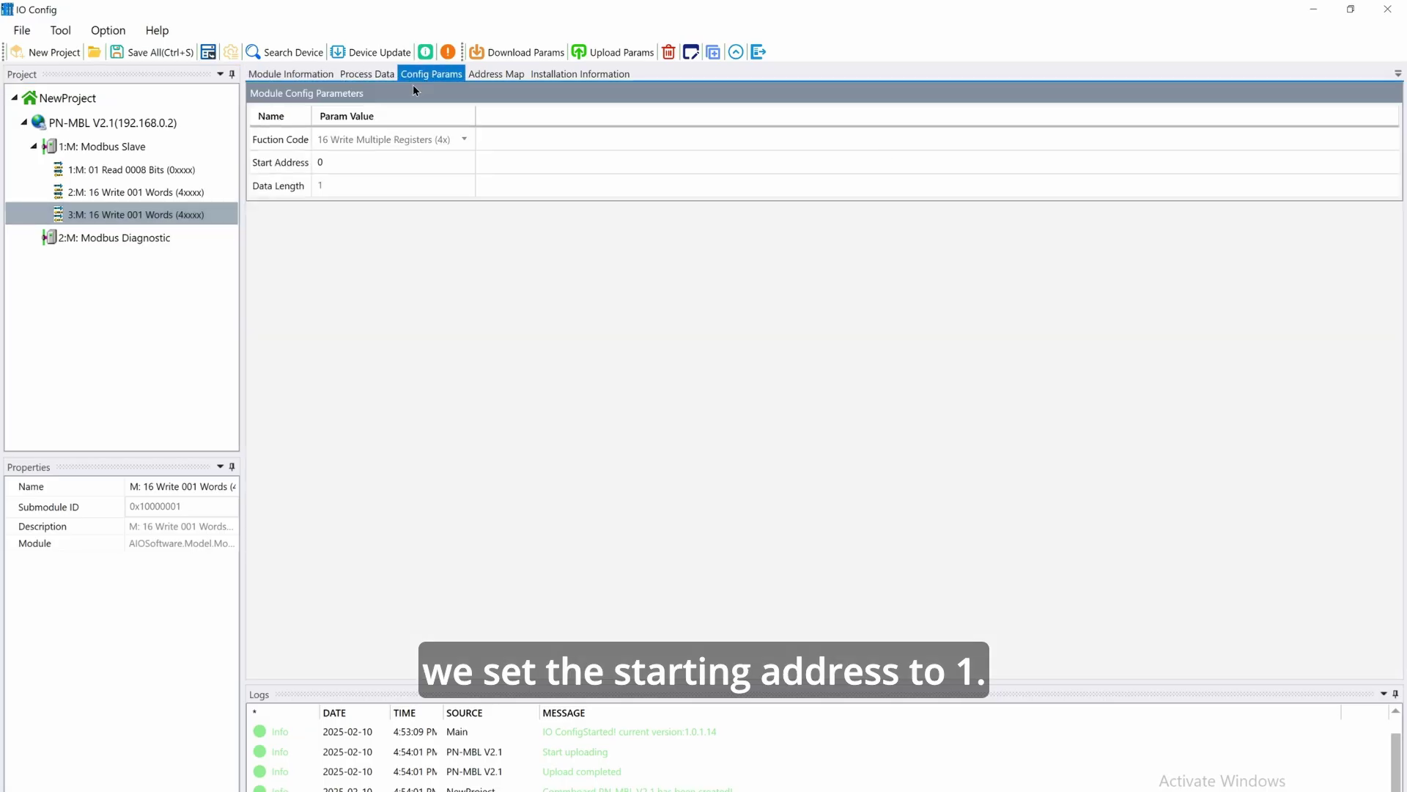
pyautogui.click(341, 167)
pyautogui.write('1')
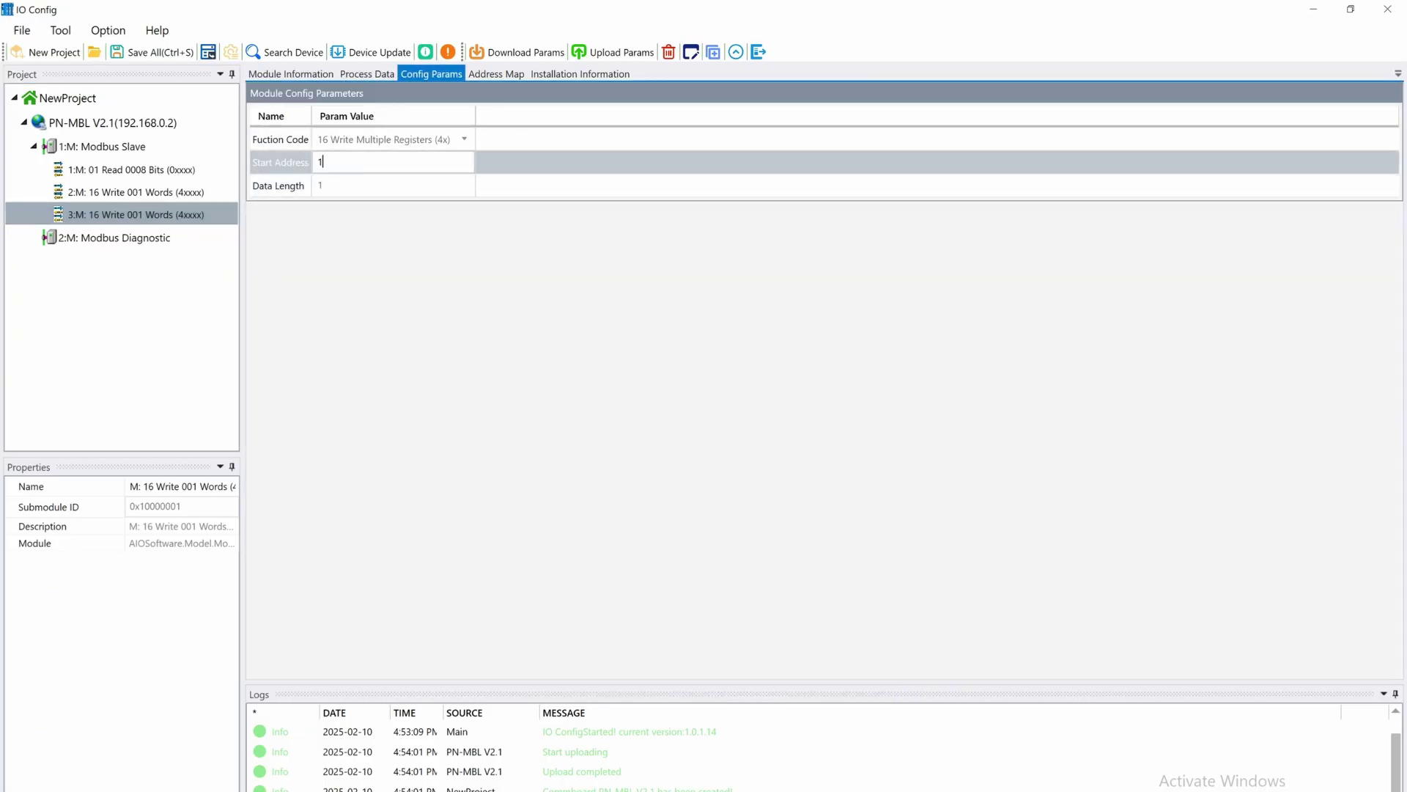
pyautogui.press('Return')
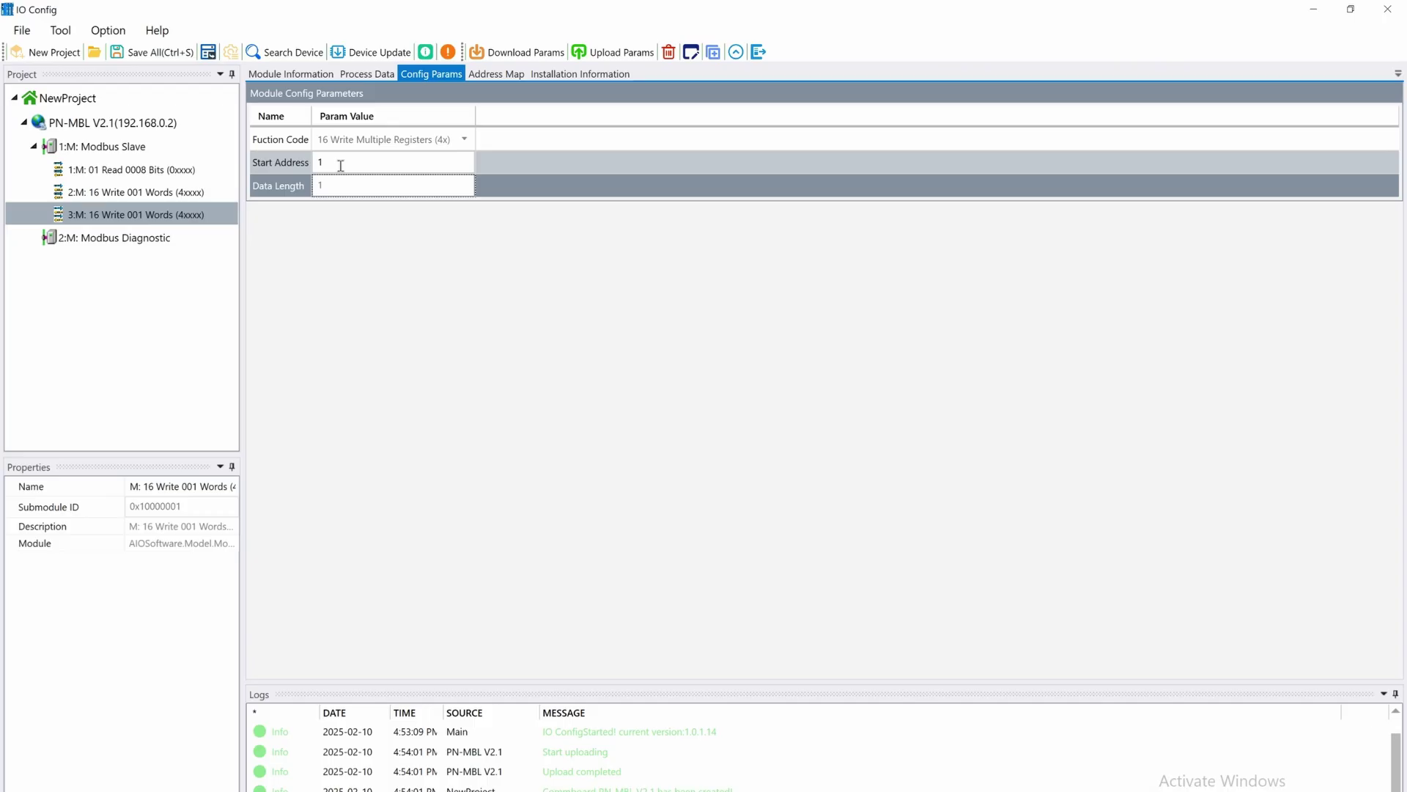
# - Add the M: Module Status Input (08 CH) submodule to the Modbus Diagnostic module
pyautogui.click(166, 236)
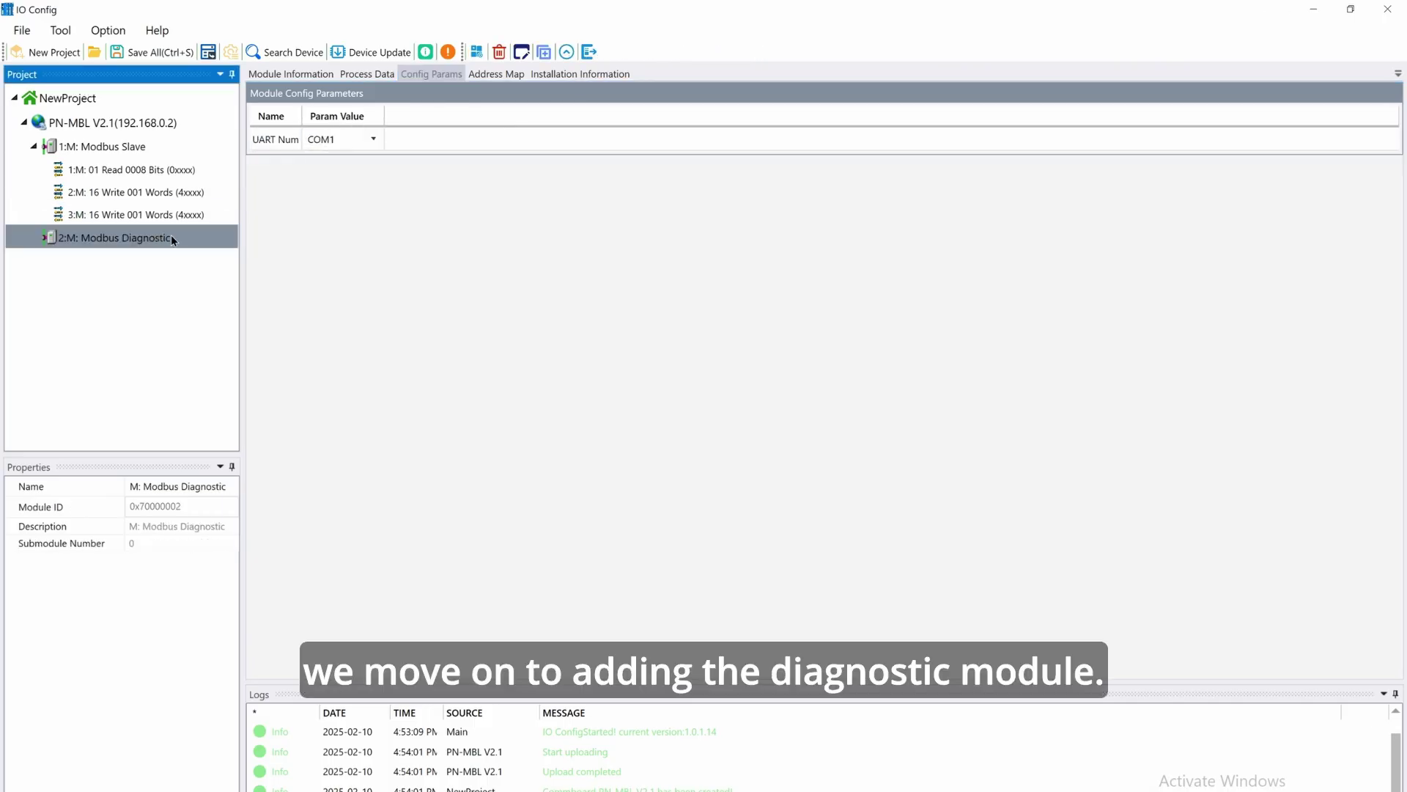
pyautogui.rightClick(172, 235)
pyautogui.click(213, 248)
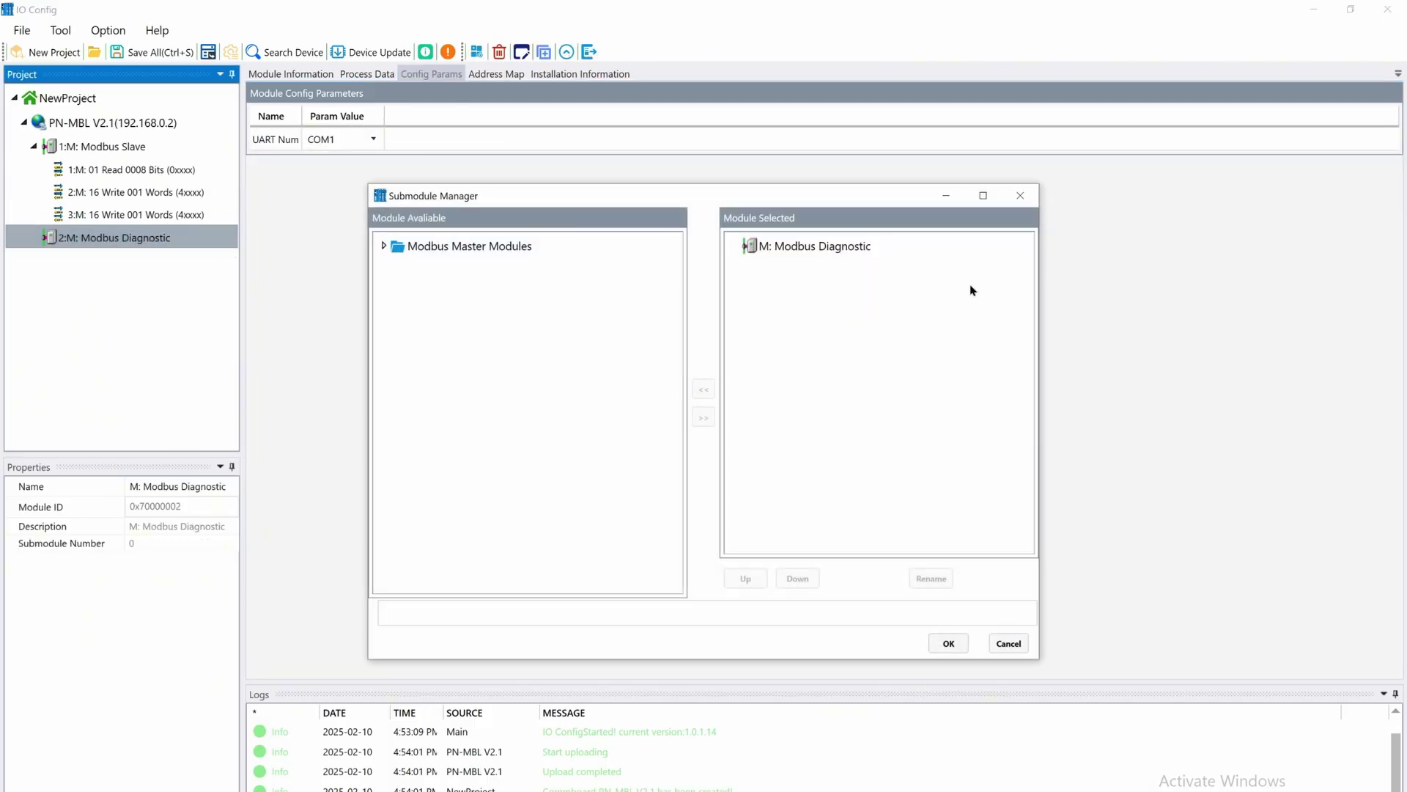
pyautogui.click(384, 246)
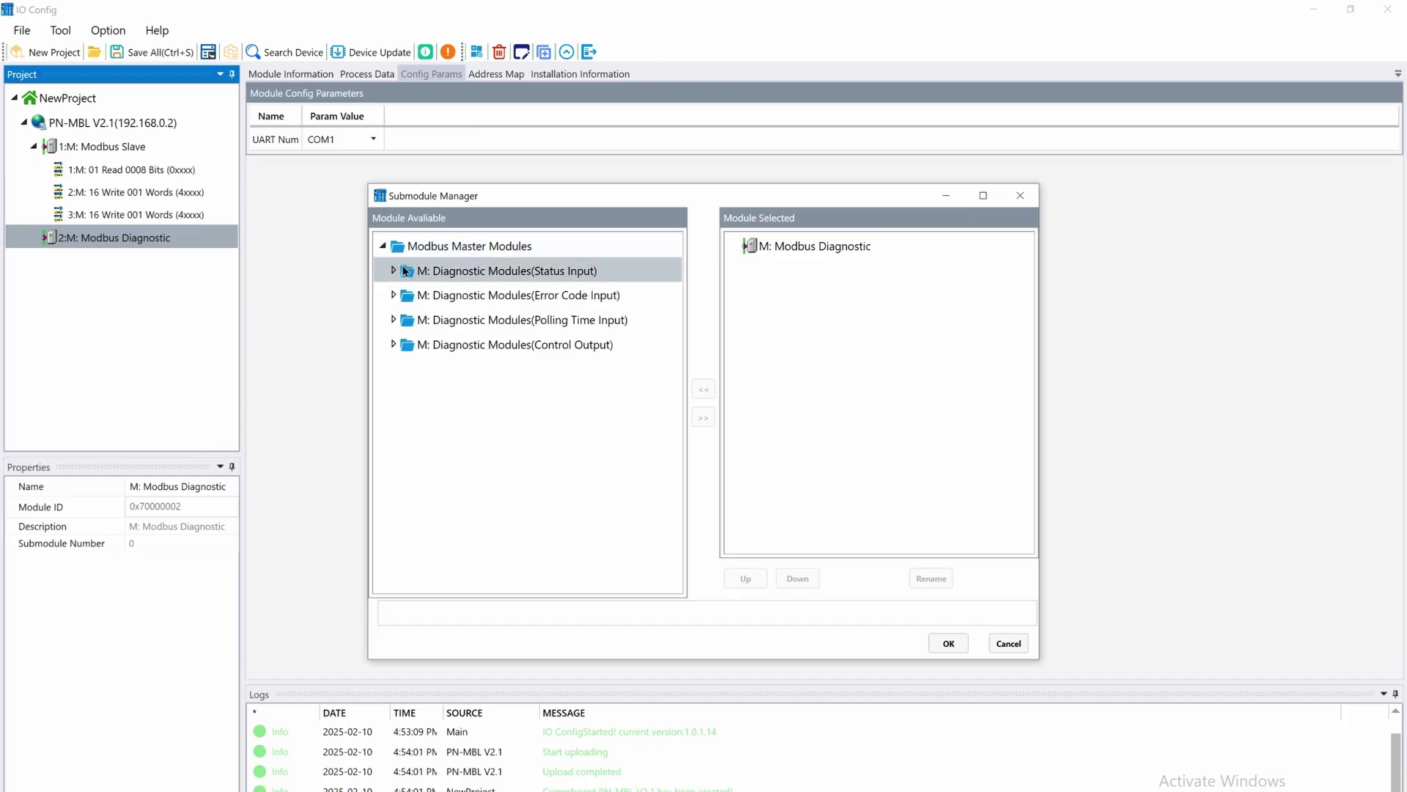
pyautogui.doubleClick(405, 270)
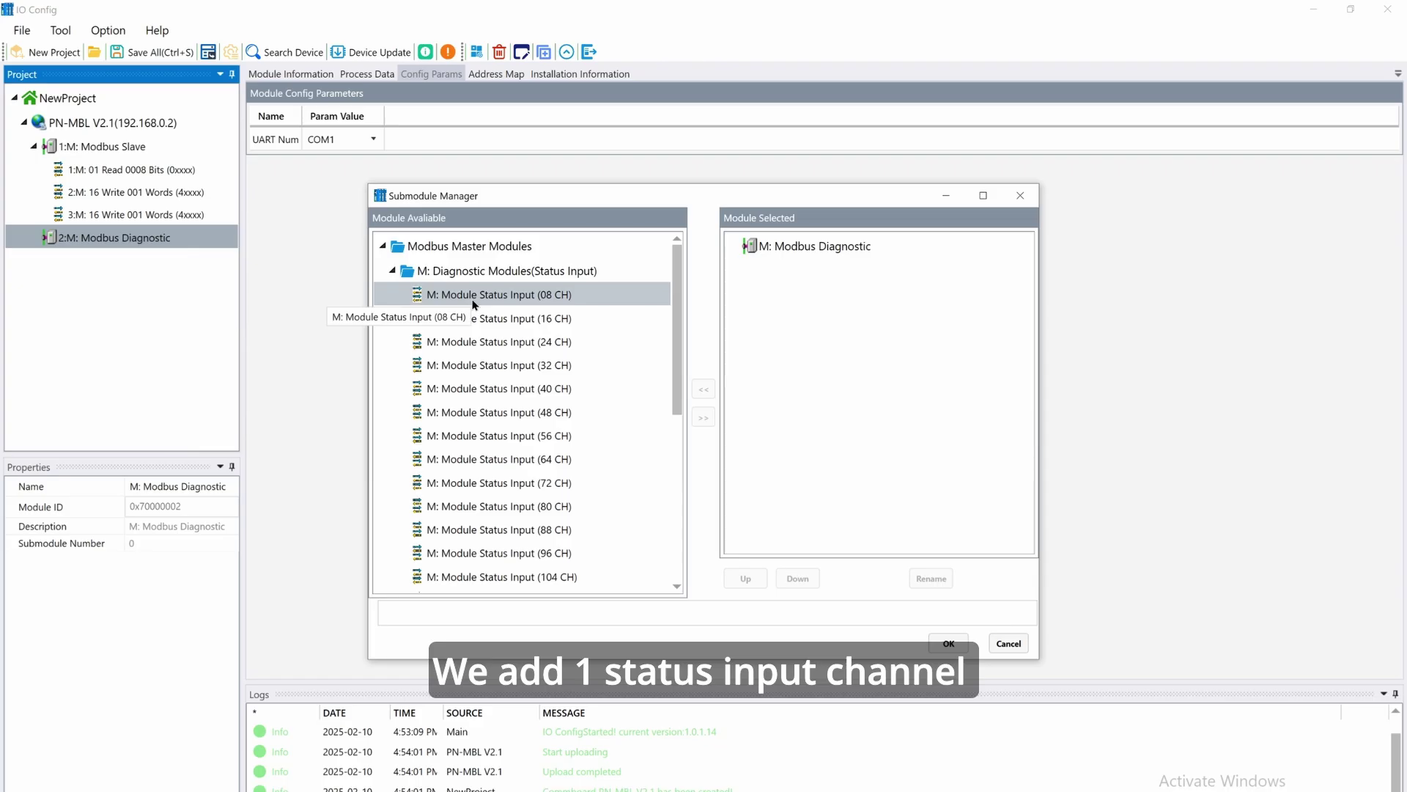
pyautogui.doubleClick(473, 302)
# - Add the M: Module Error Code Input (08 CH) submodule to the Modbus Diagnostic module and accept the submodule selection
pyautogui.click(392, 271)
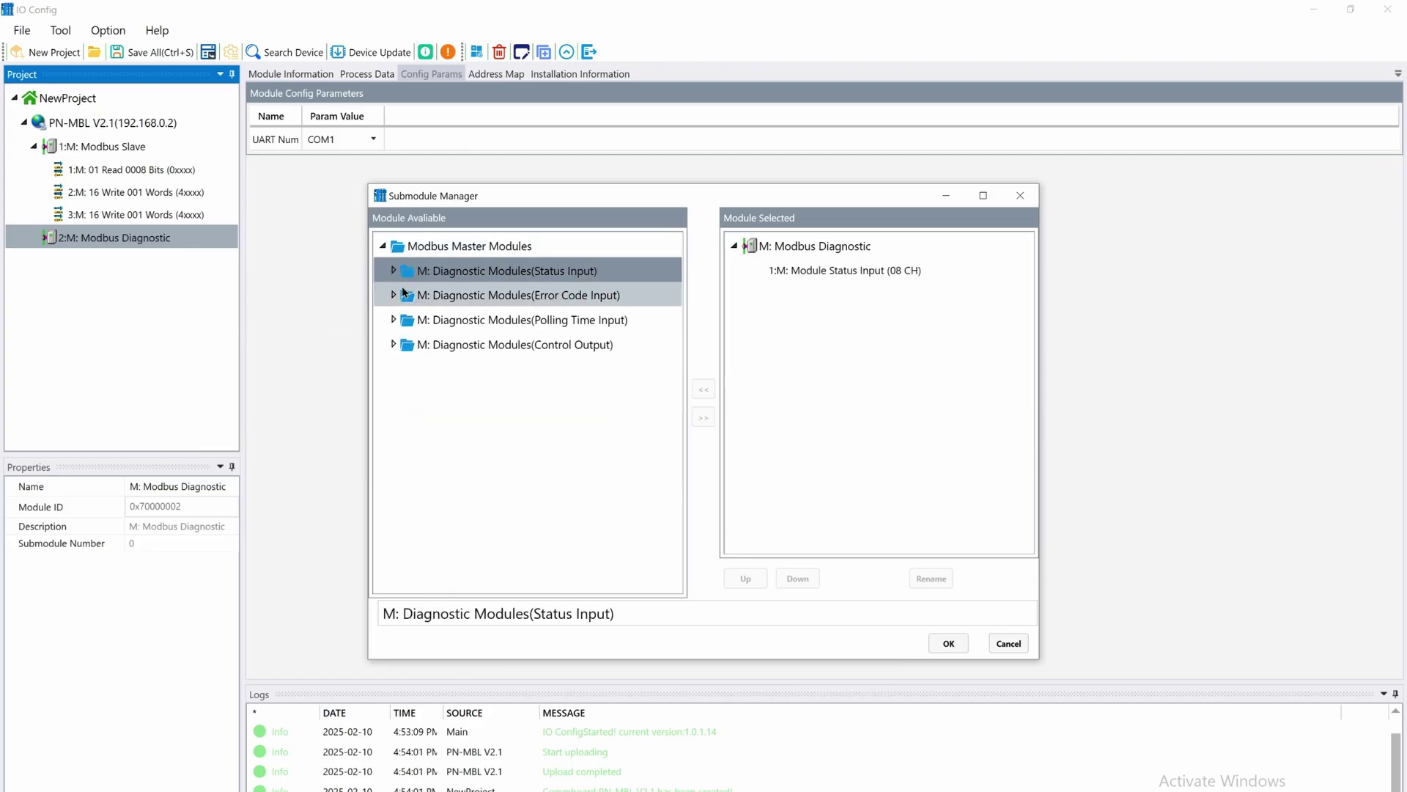
pyautogui.click(393, 294)
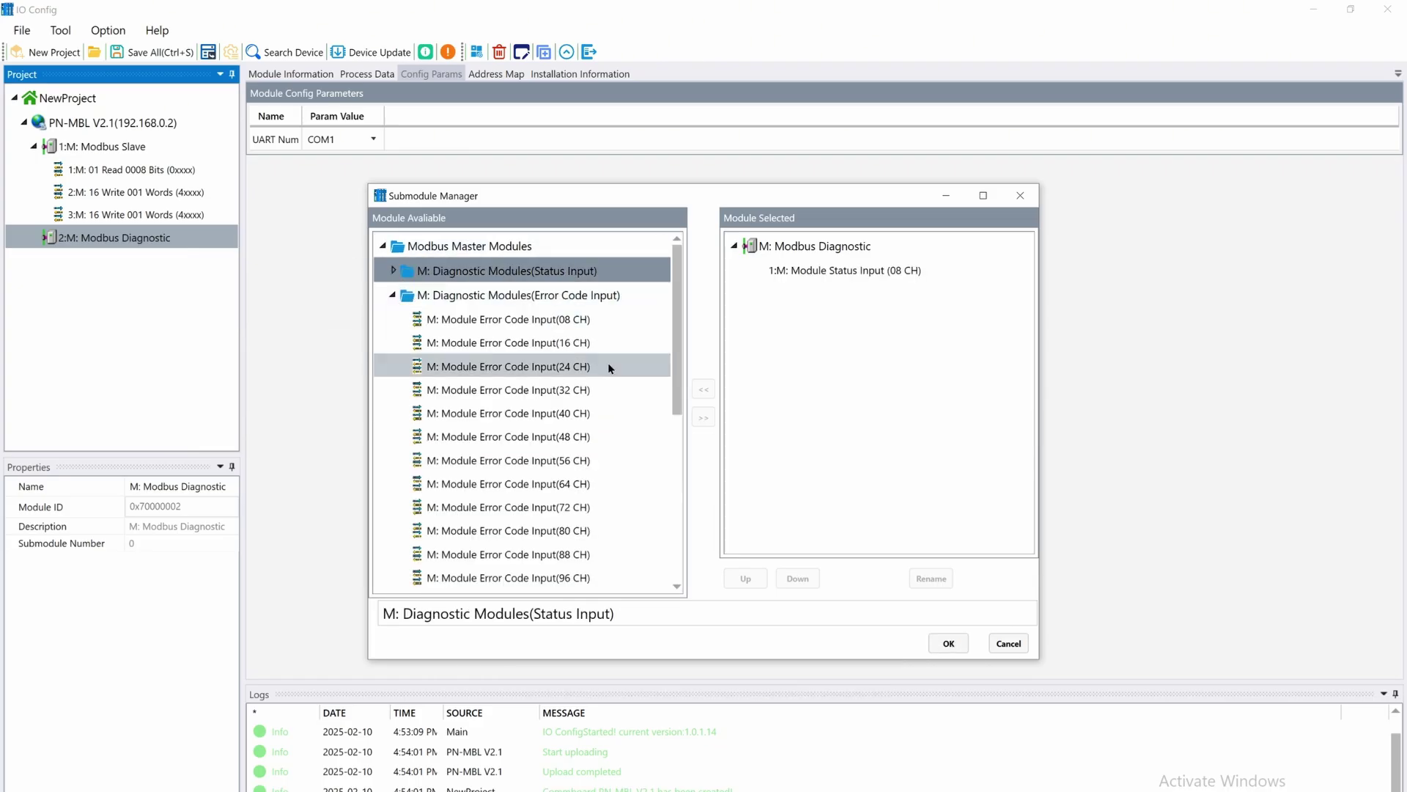
pyautogui.doubleClick(561, 320)
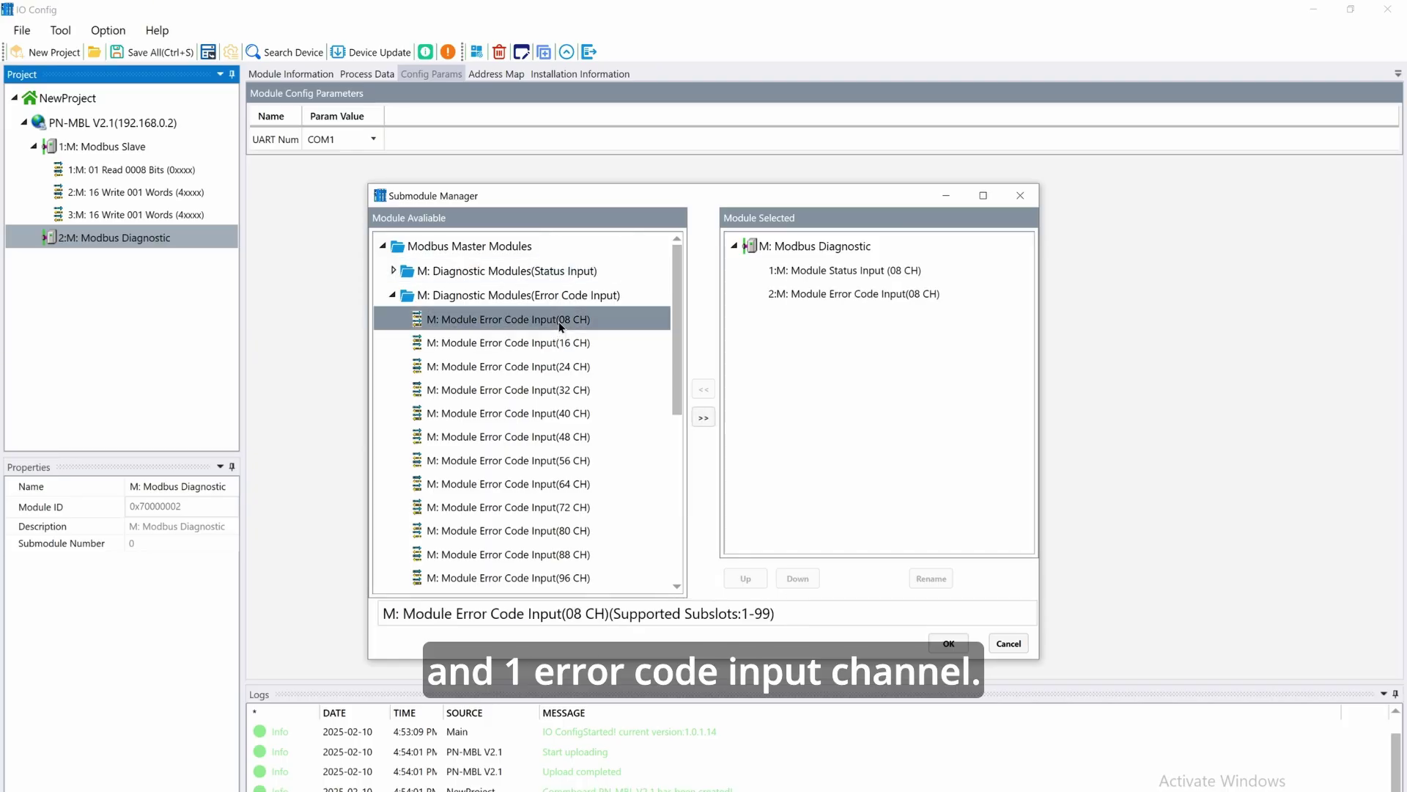
pyautogui.click(948, 643)
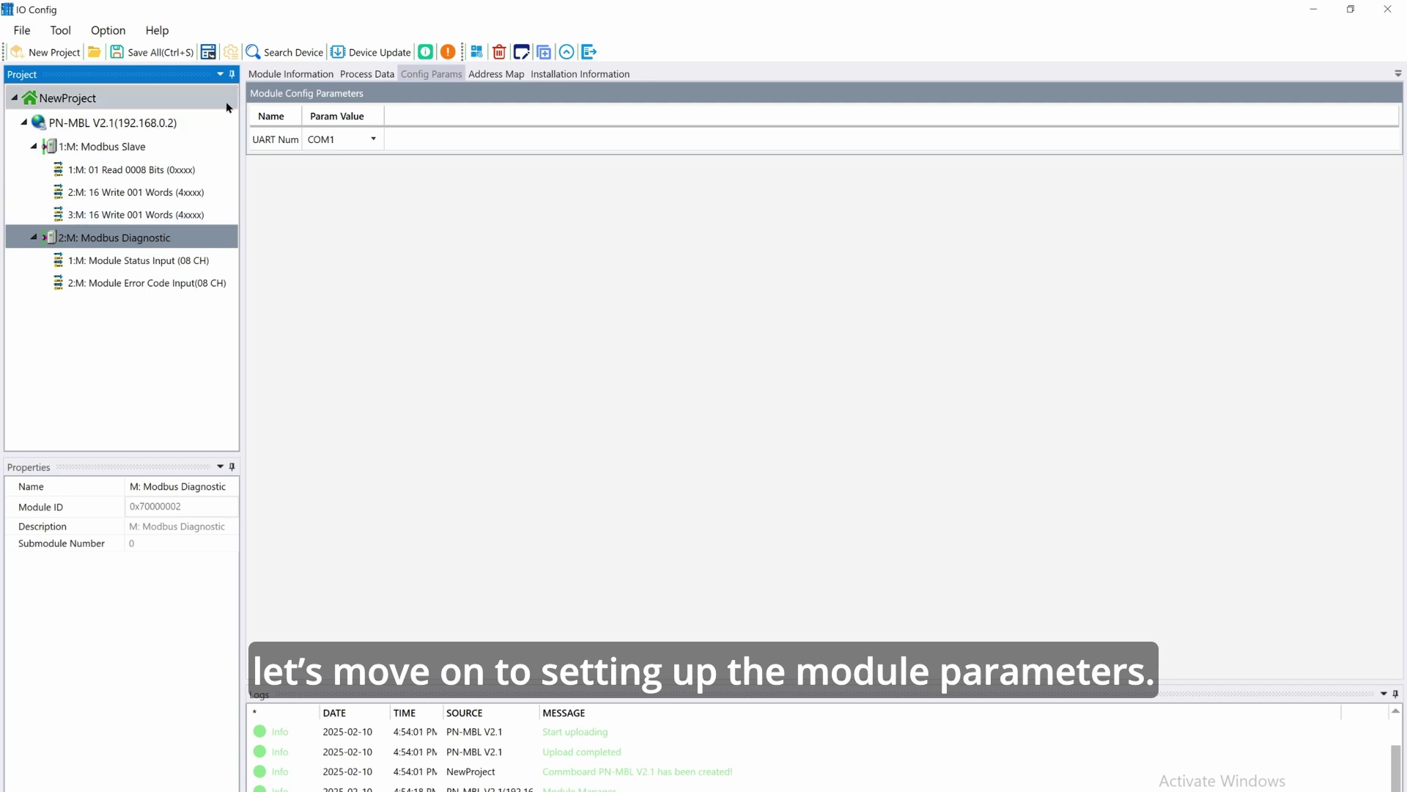
# - Review the COM1 configuration parameters of the PN-MBL V2.1 gateway, including the UART mode and baud rate
pyautogui.doubleClick(175, 120)
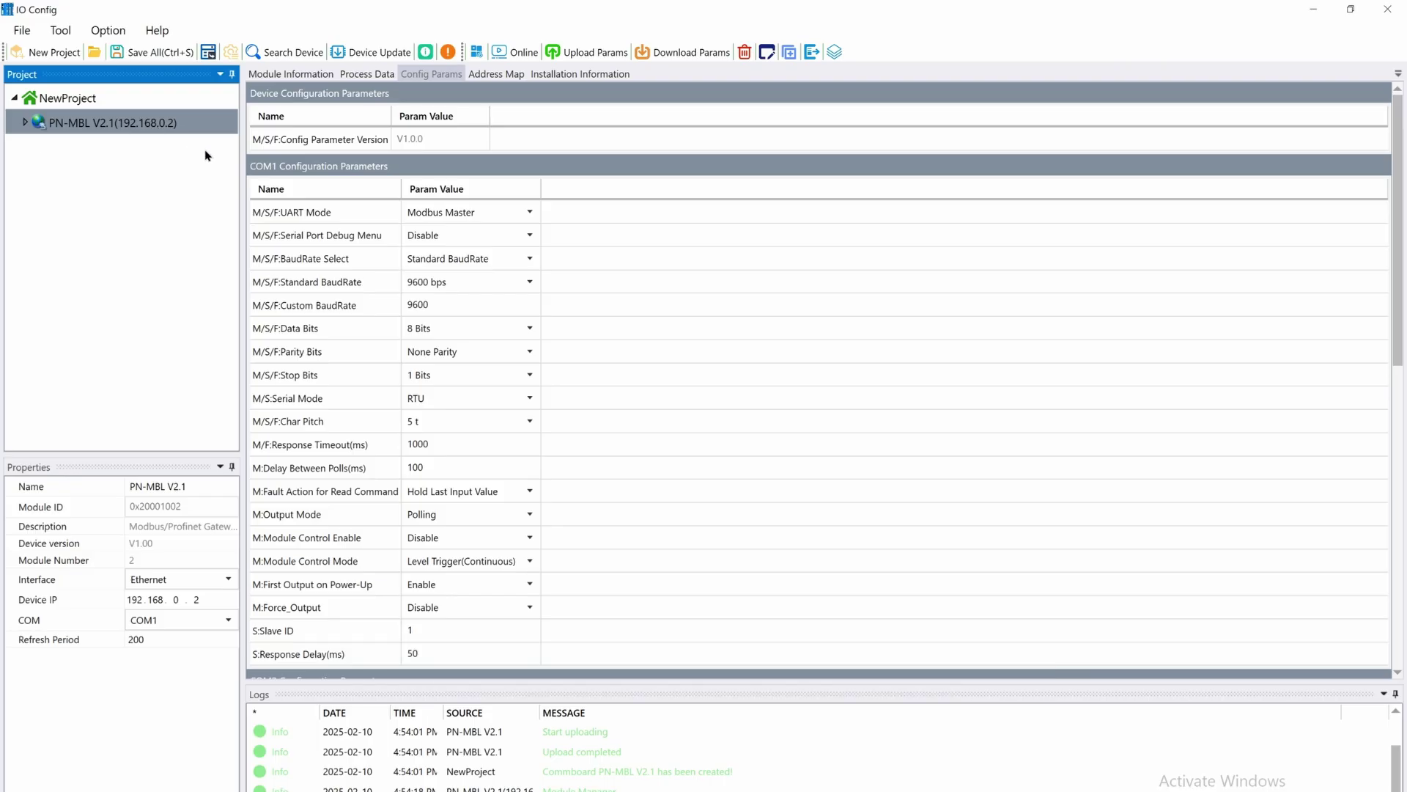
pyautogui.click(487, 209)
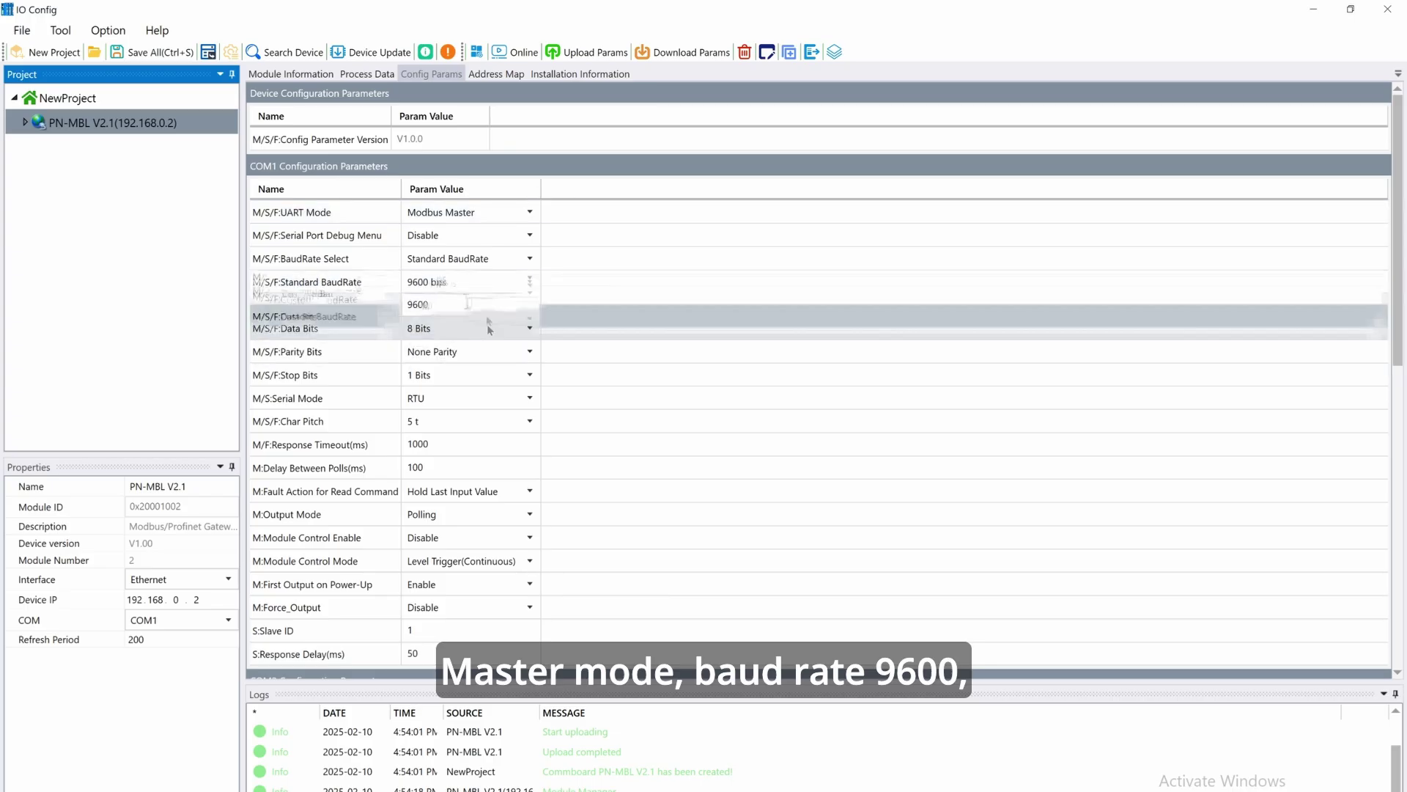
pyautogui.click(467, 306)
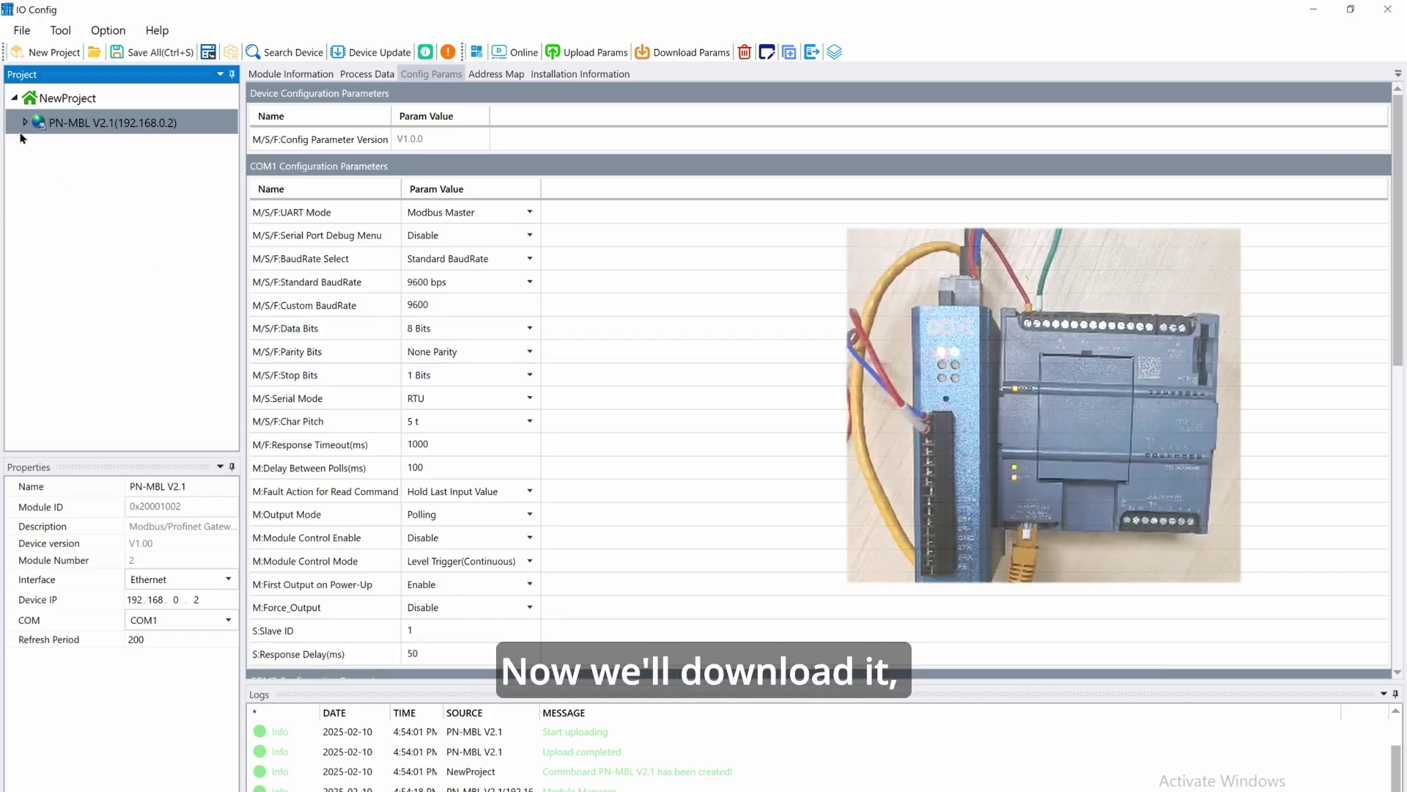
# - Download the configured parameters to the PN-MBL V2.1 gateway
pyautogui.doubleClick(49, 126)
pyautogui.rightClick(48, 129)
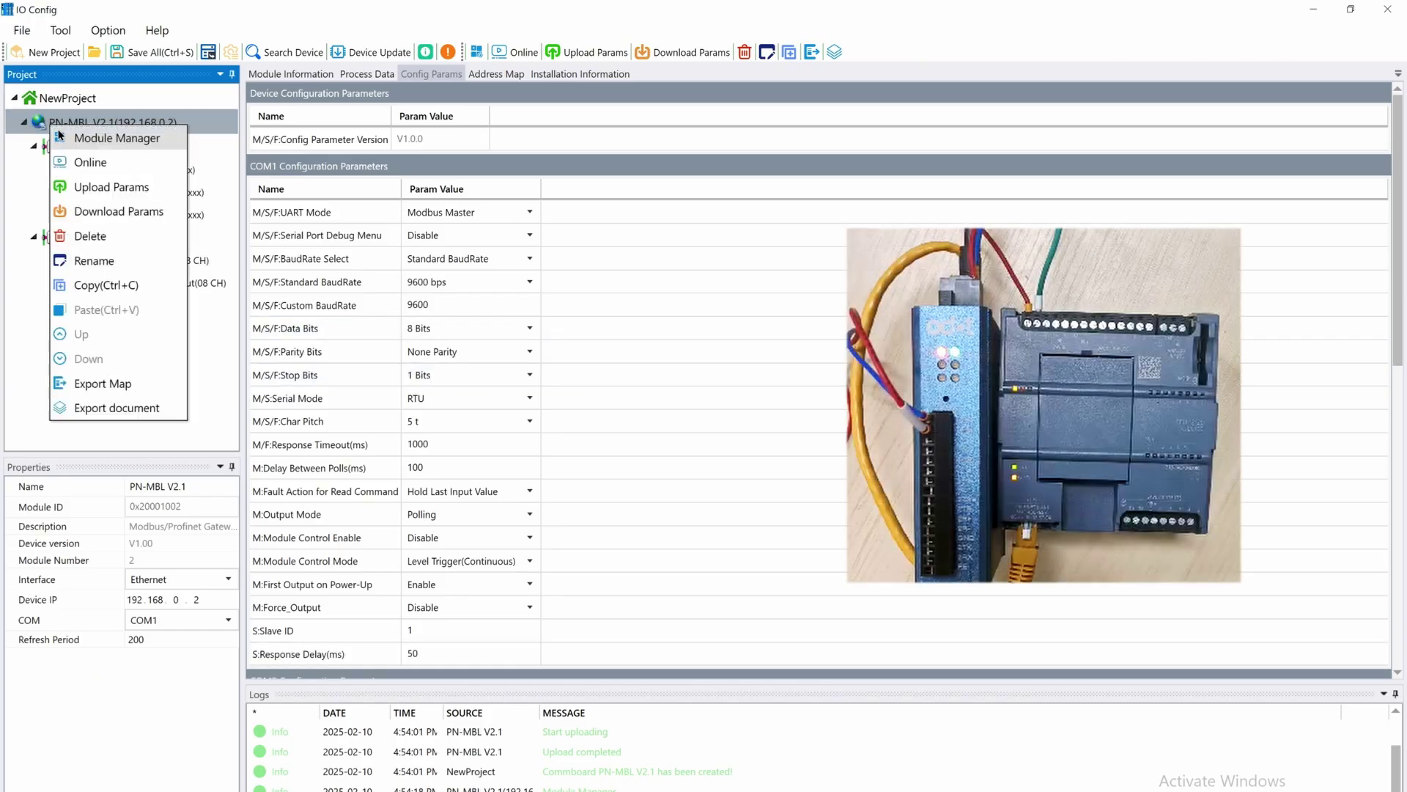
pyautogui.click(93, 212)
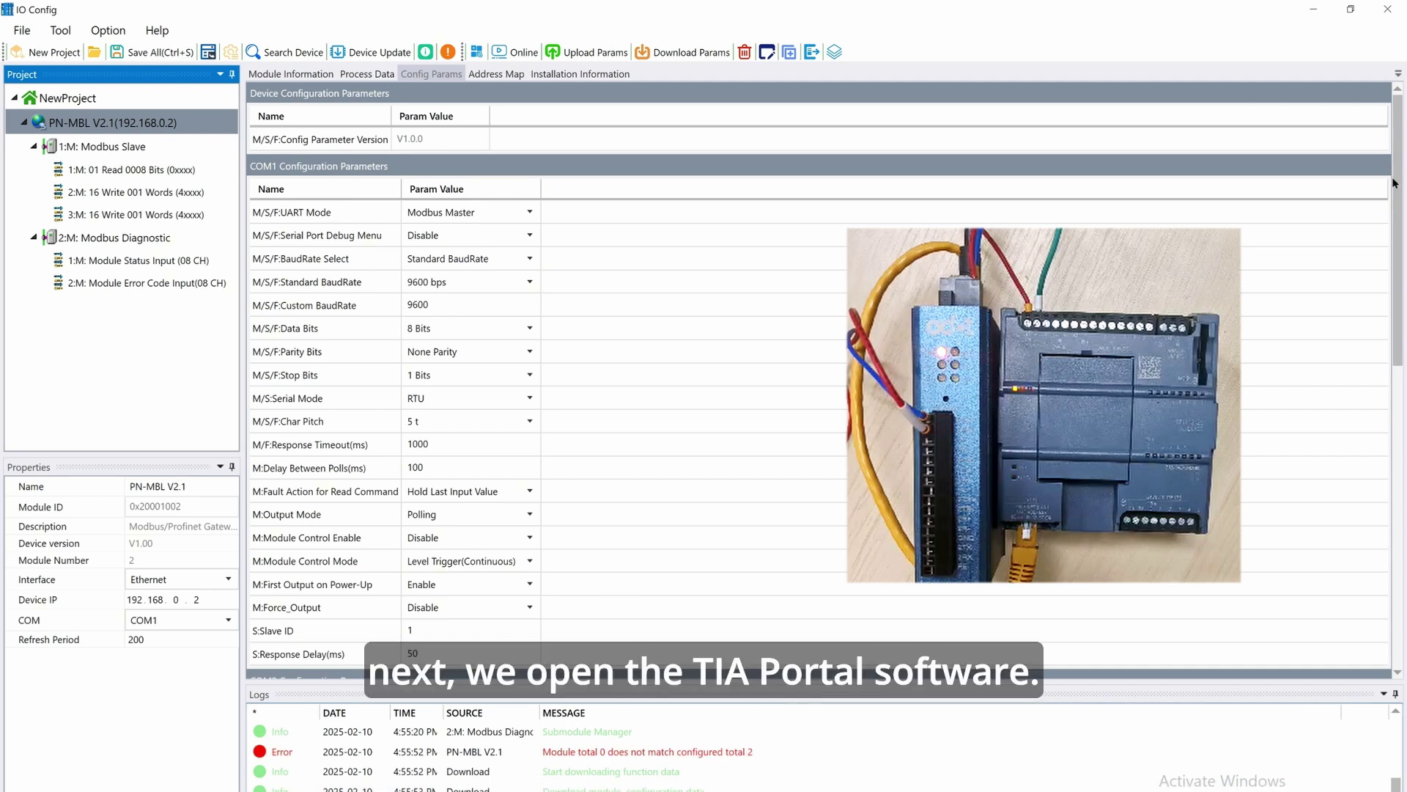
# - Close the gateway configuration program without saving the project
pyautogui.click(1387, 9)
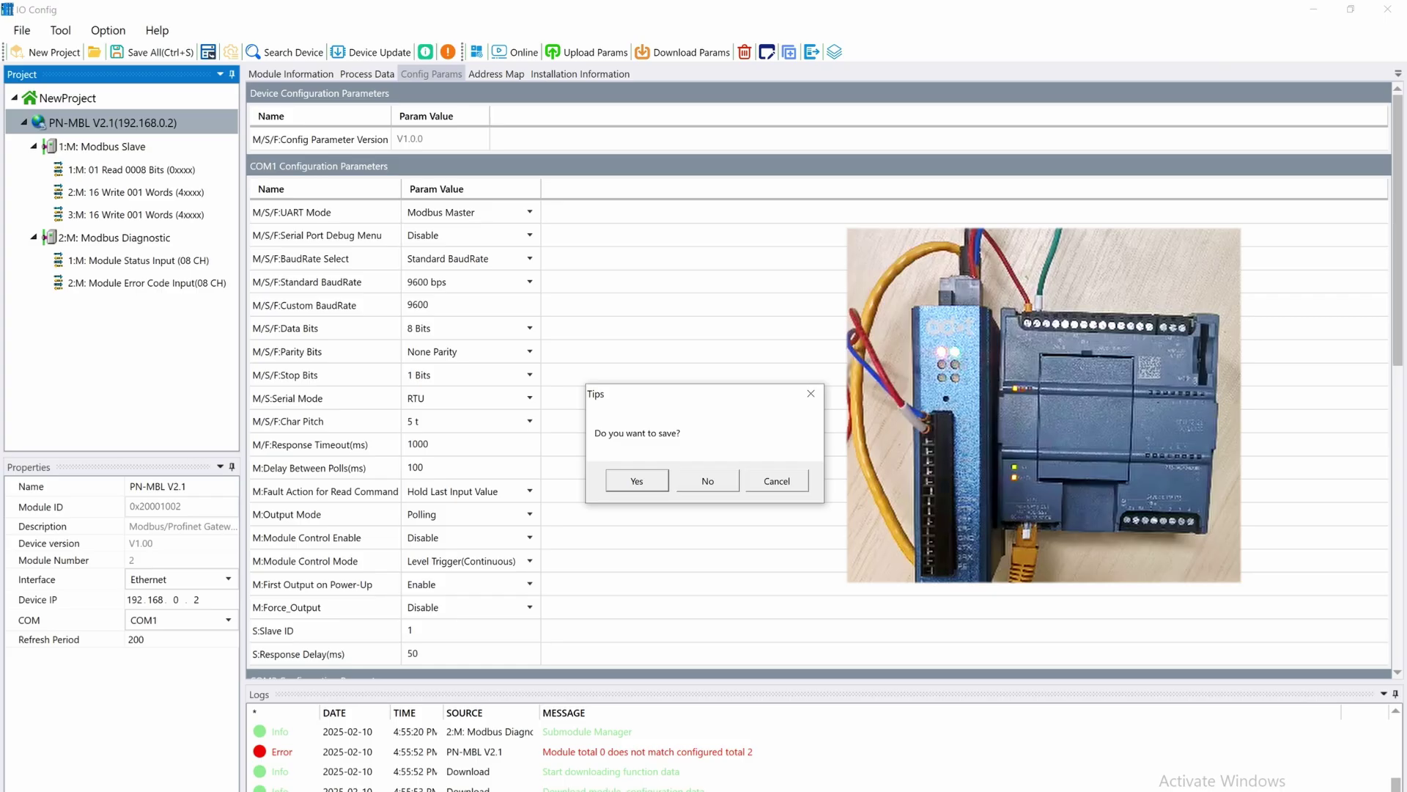
pyautogui.click(637, 481)
pyautogui.click(492, 402)
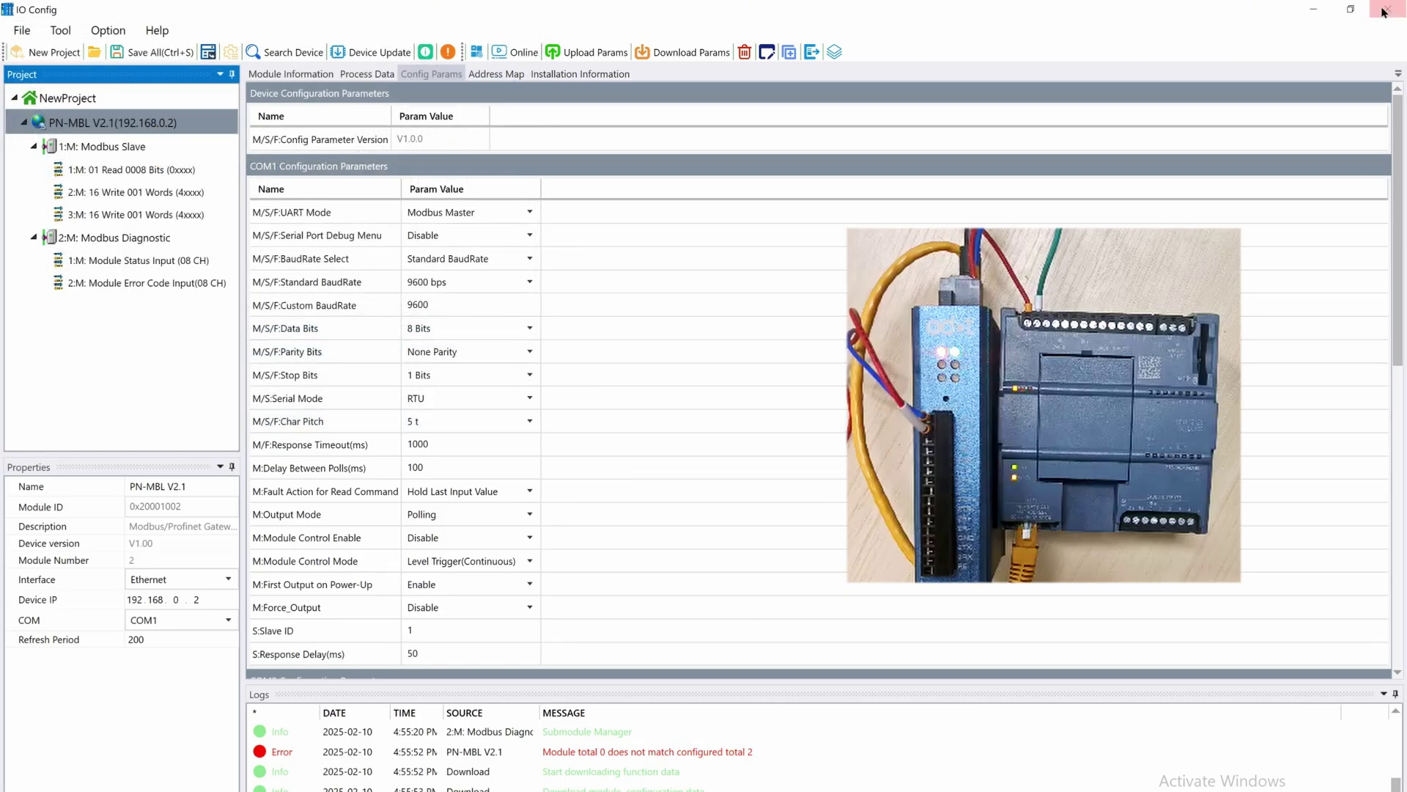
pyautogui.click(713, 477)
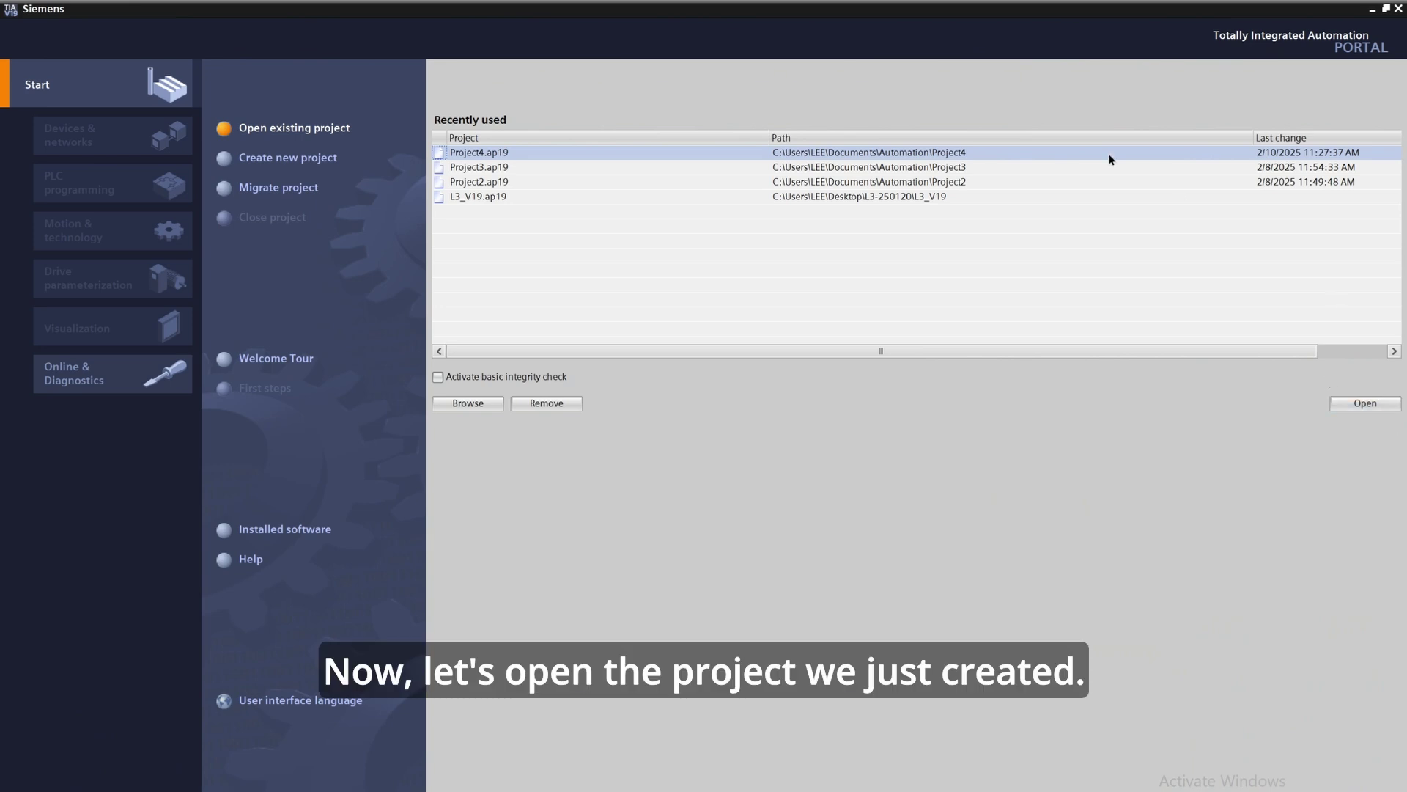
# - Switch to TIA Portal, open the existing Project4 and show it in the project view
pyautogui.click(1381, 404)
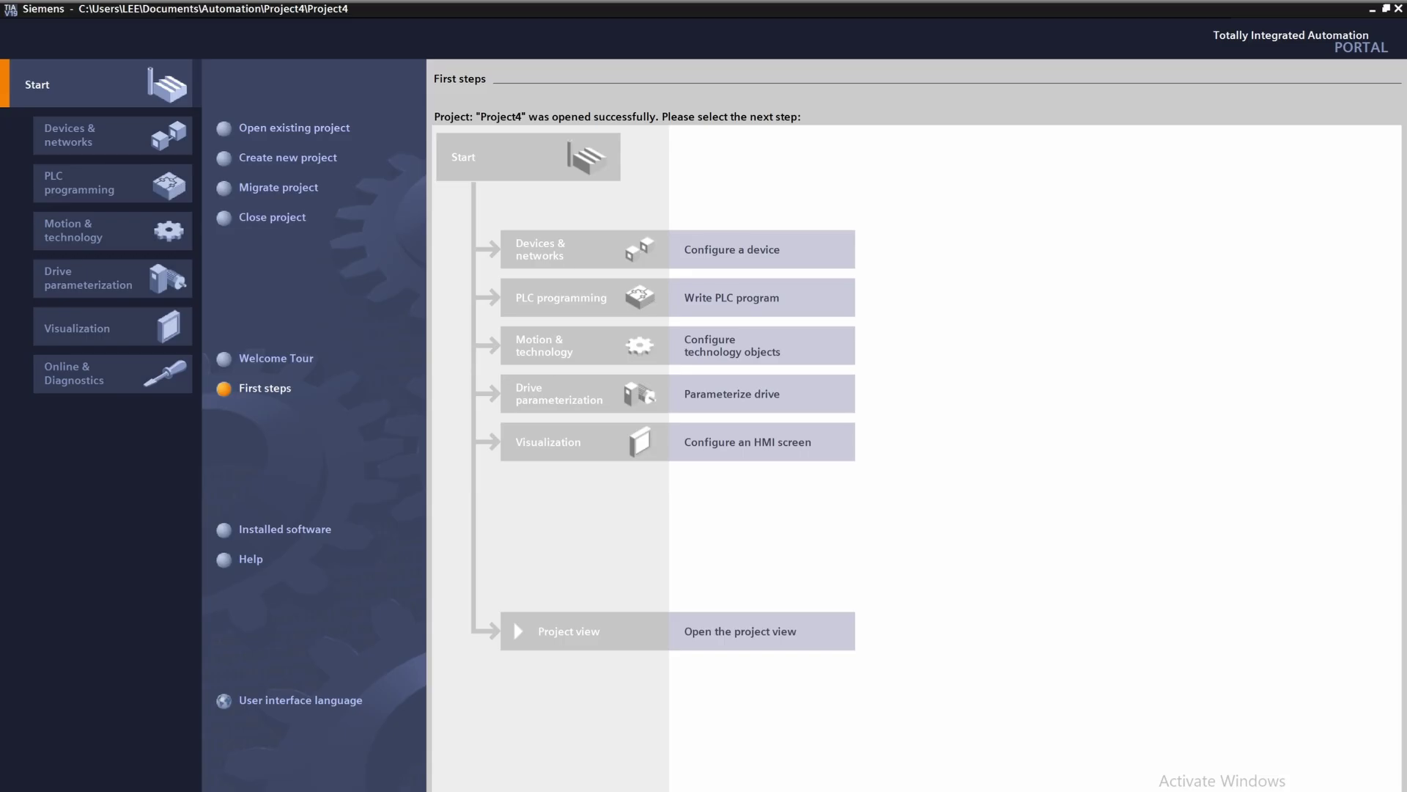
pyautogui.click(44, 790)
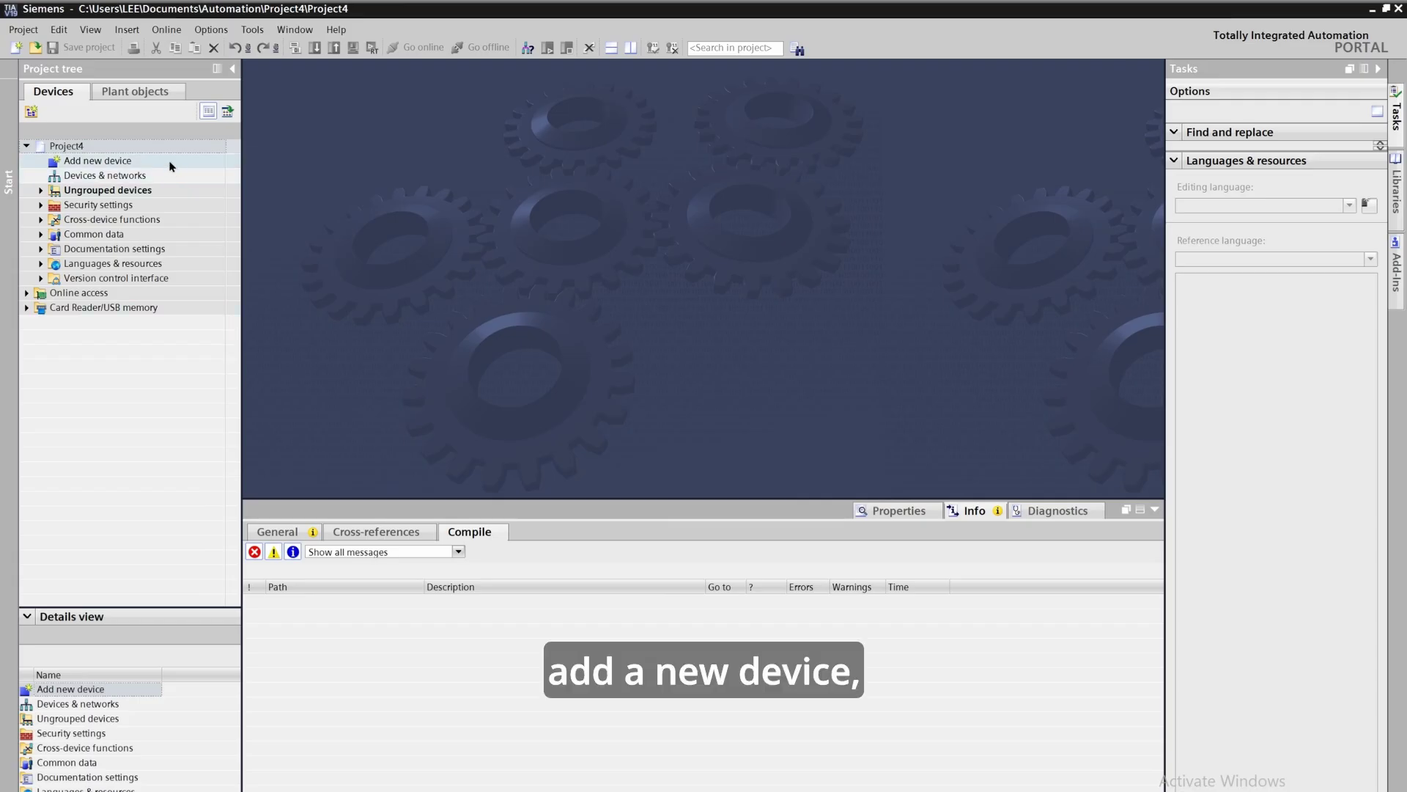
# - Add a SIMATIC S7-1200 controller, CPU 1212C DC/DC/DC with article number 6ES7 212-1AE40-0XB0 and version V4.3, to the project
pyautogui.doubleClick(169, 161)
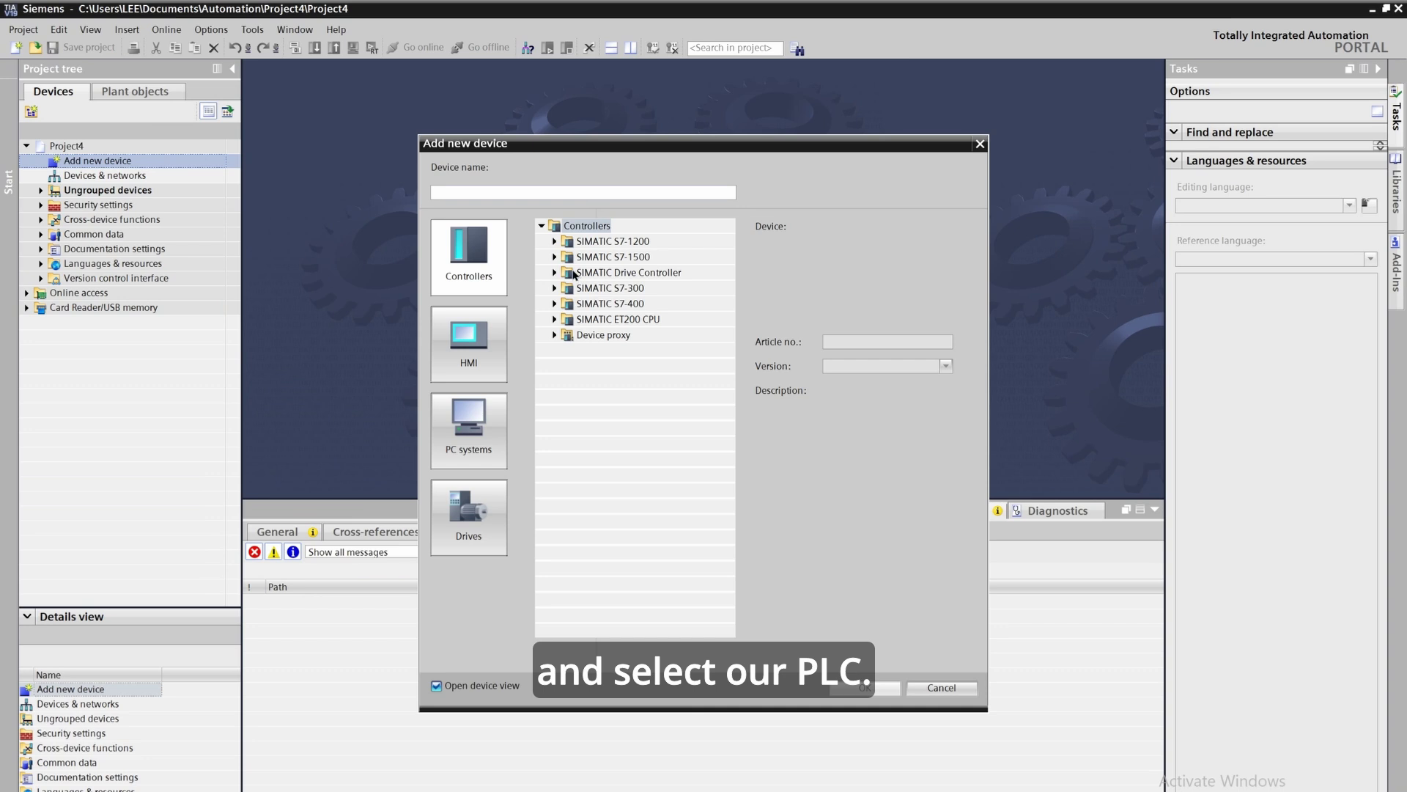
pyautogui.click(555, 243)
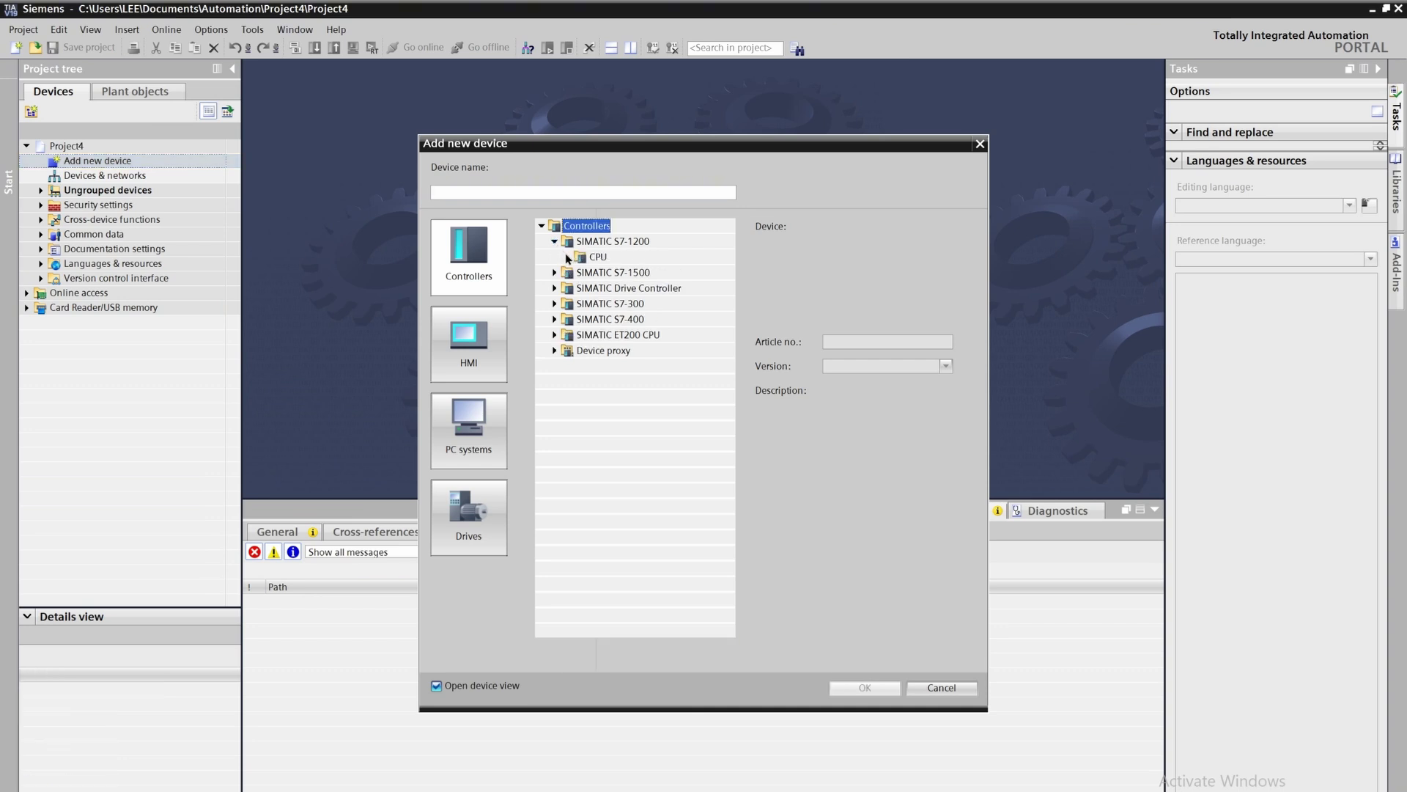
pyautogui.click(567, 258)
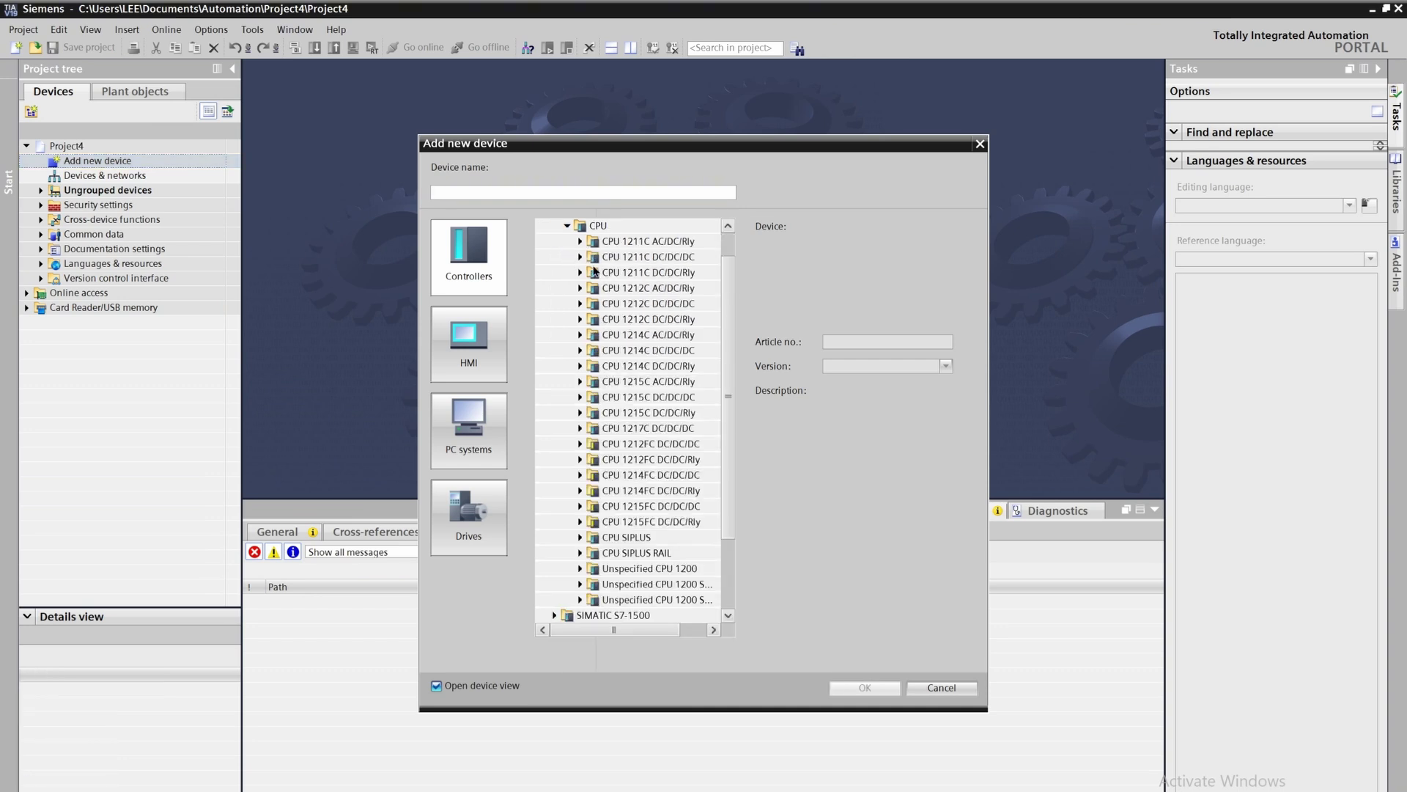
pyautogui.click(579, 304)
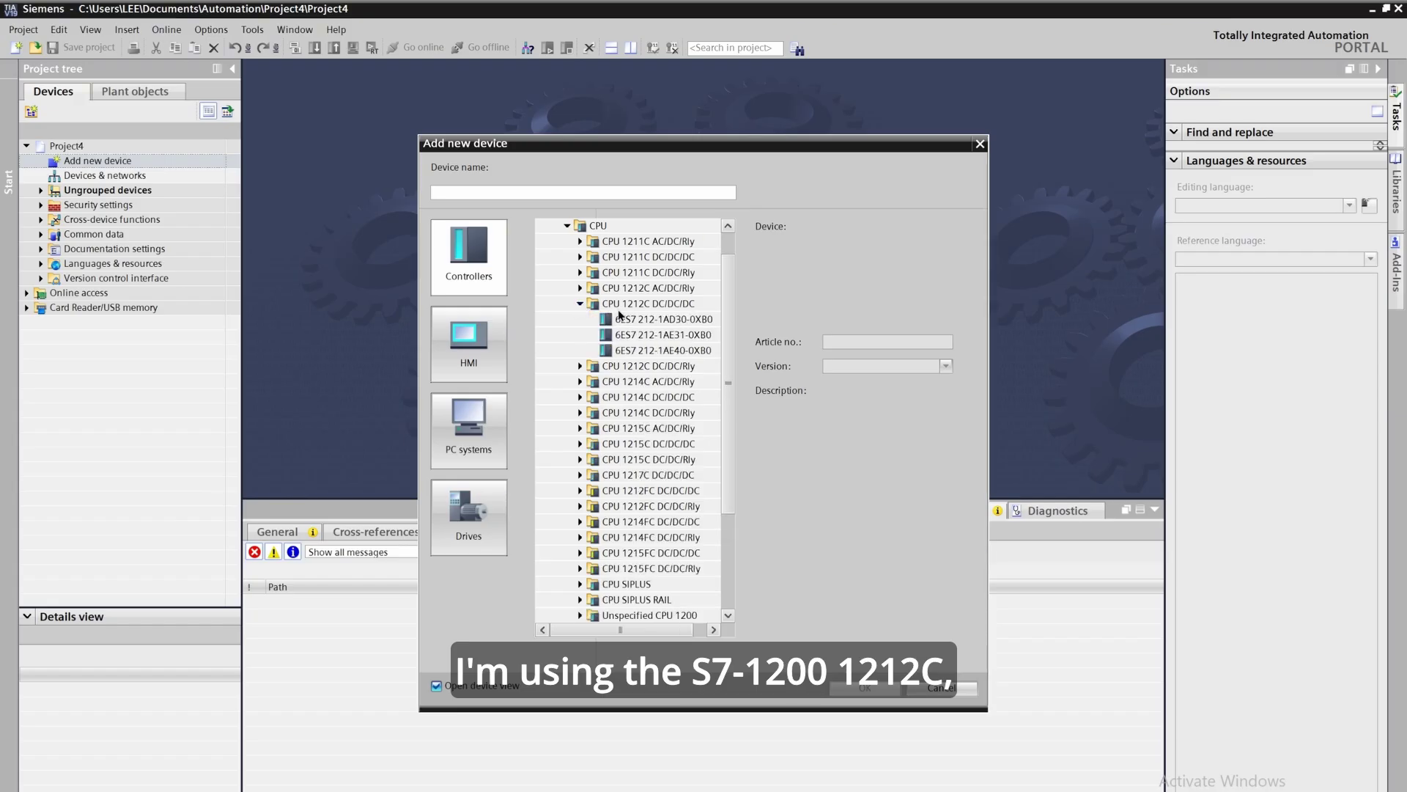
pyautogui.click(650, 349)
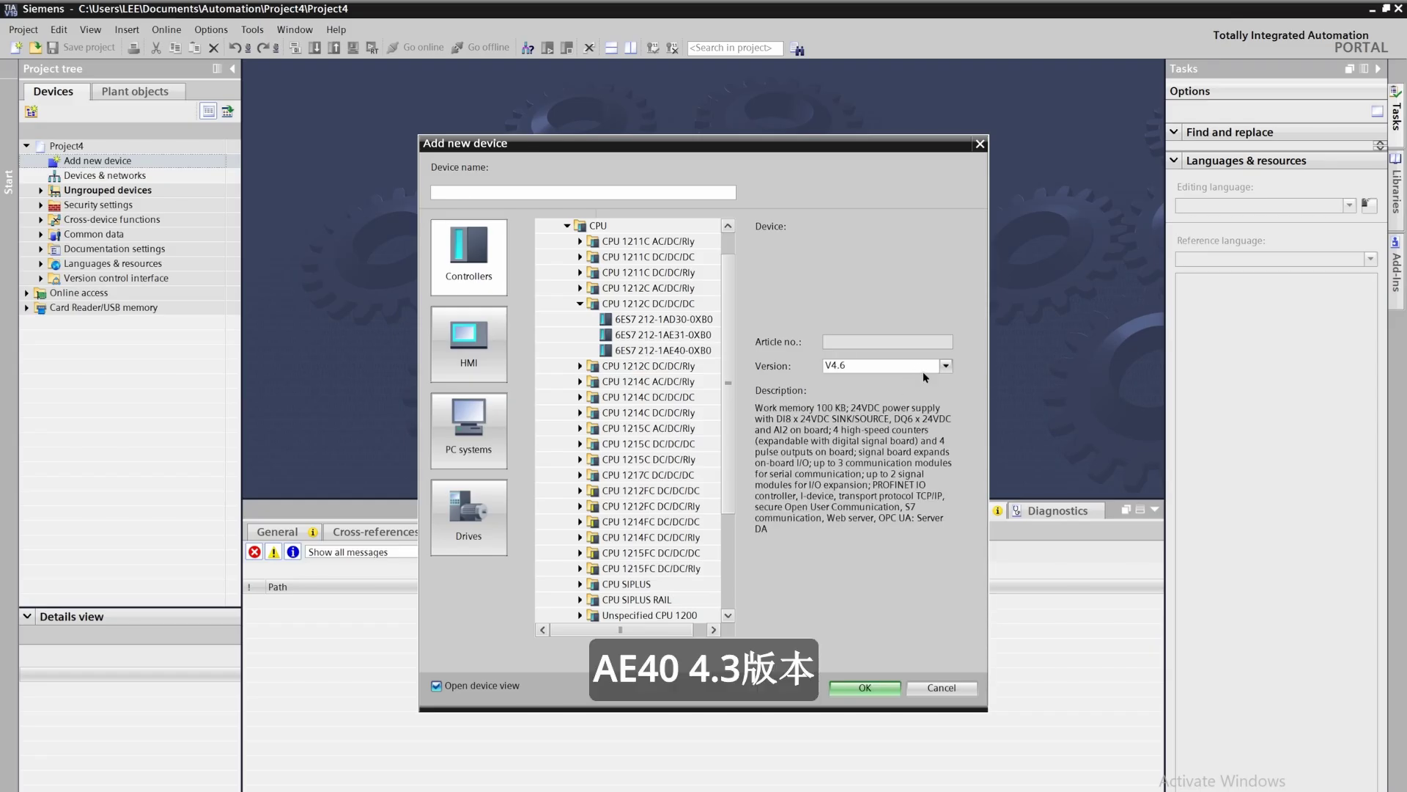
pyautogui.click(926, 370)
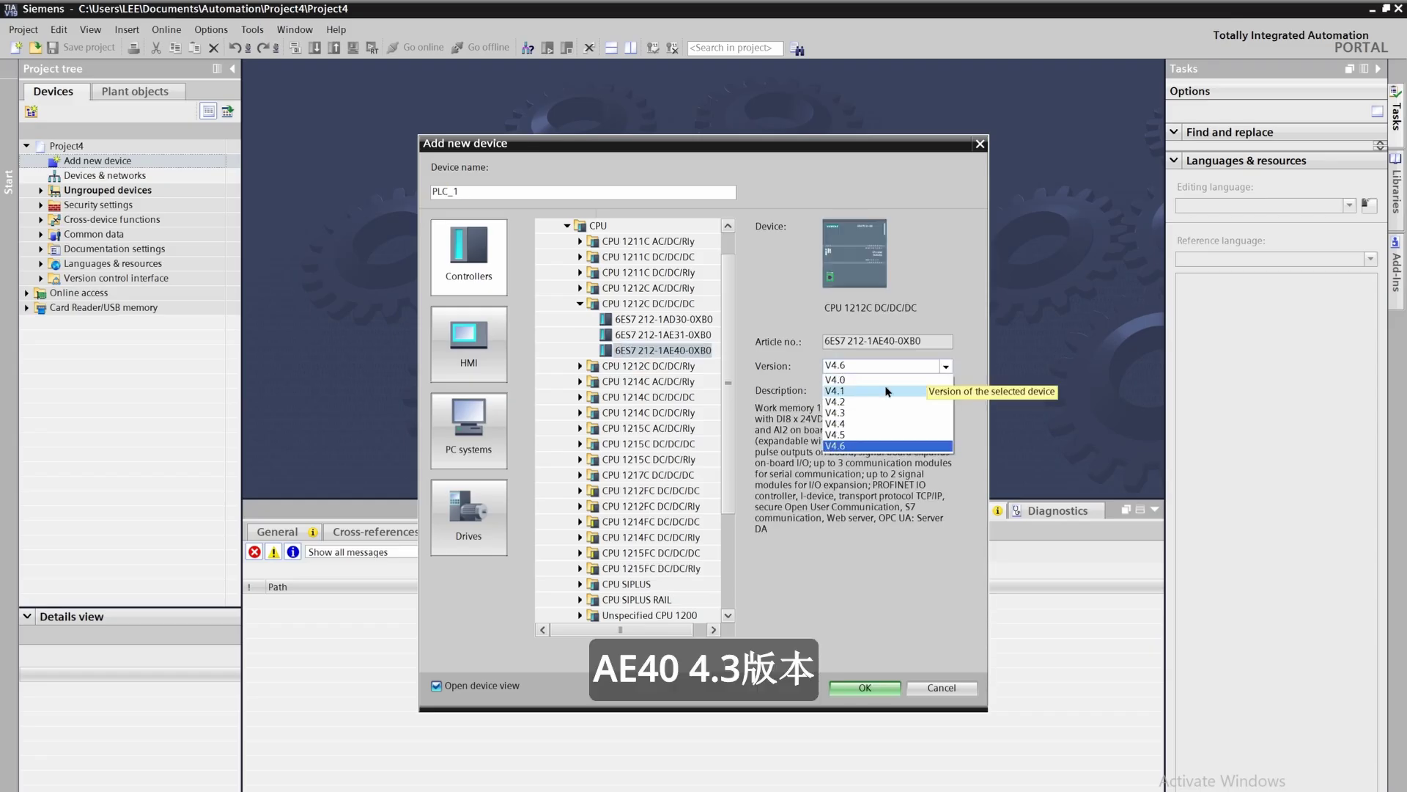
pyautogui.click(856, 414)
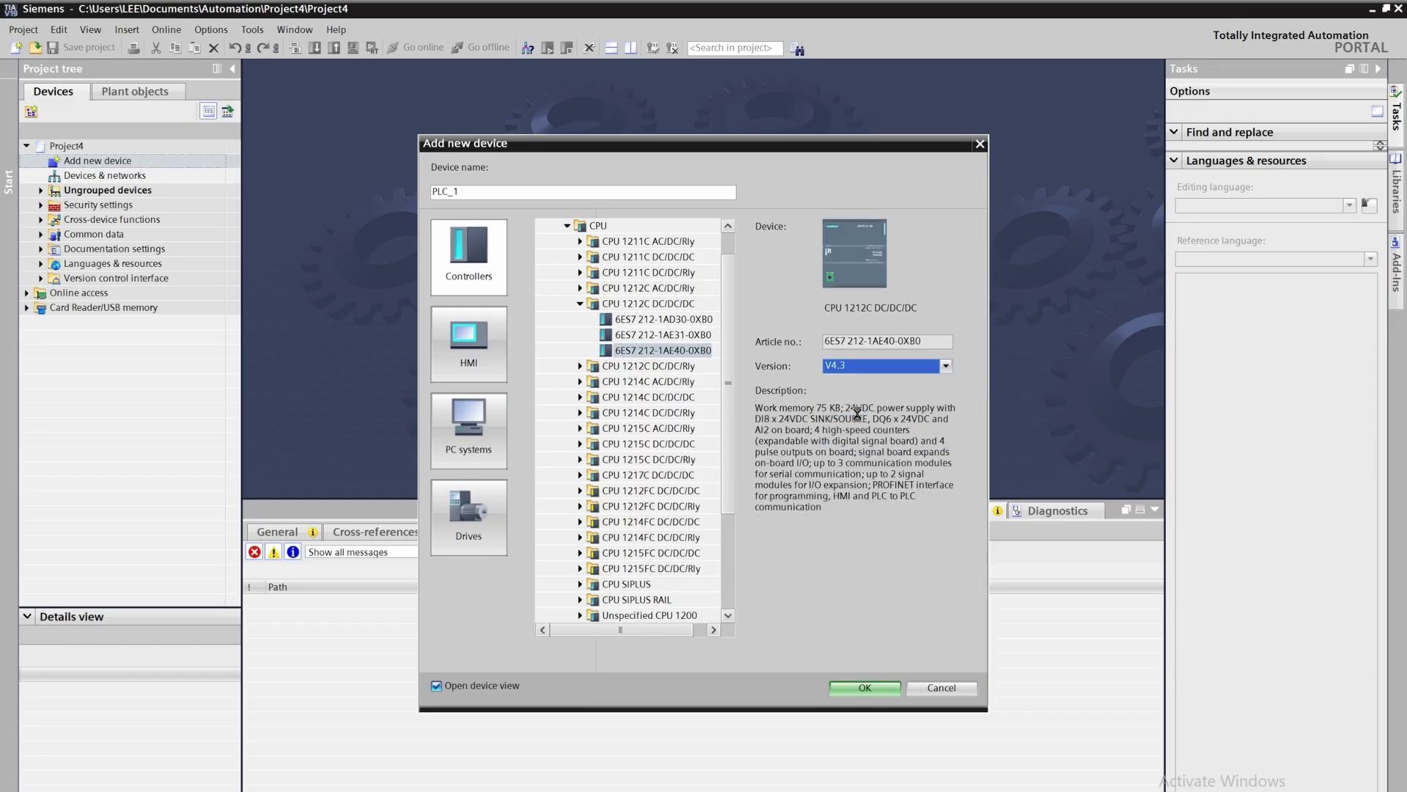
pyautogui.click(865, 687)
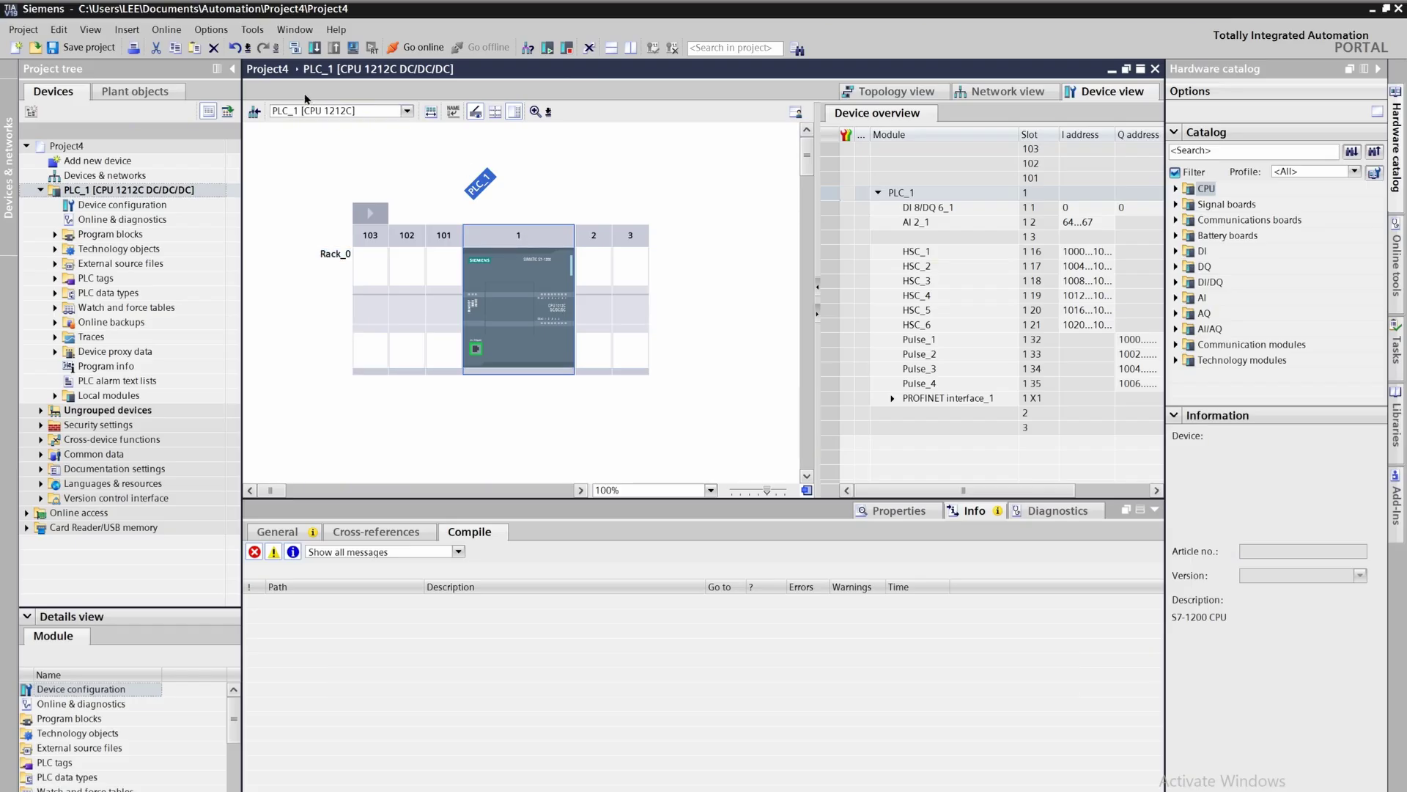
# - Check the installed general station description files for the ODOT PNM02 GSDML file, leaving the dialog without installing anything
pyautogui.click(211, 29)
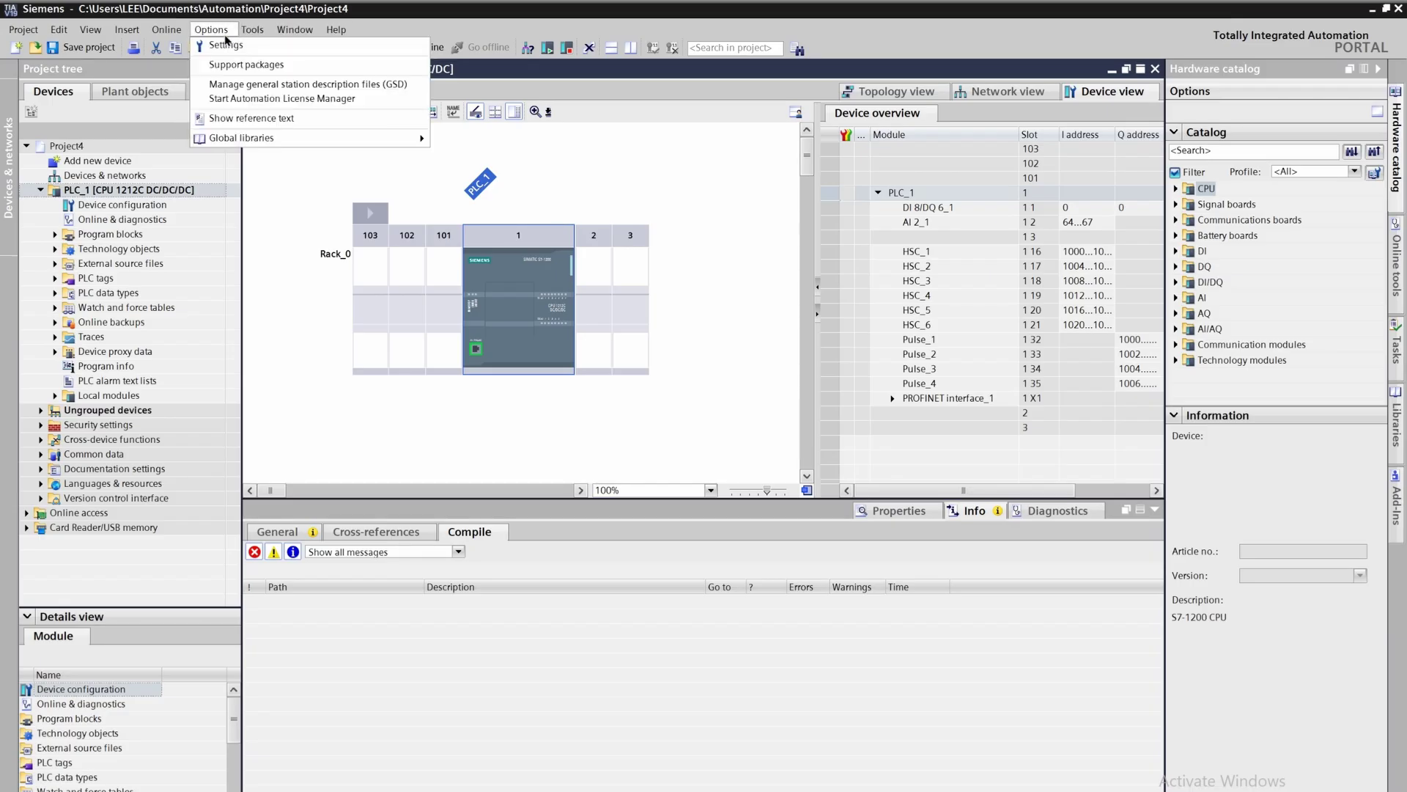
pyautogui.click(249, 83)
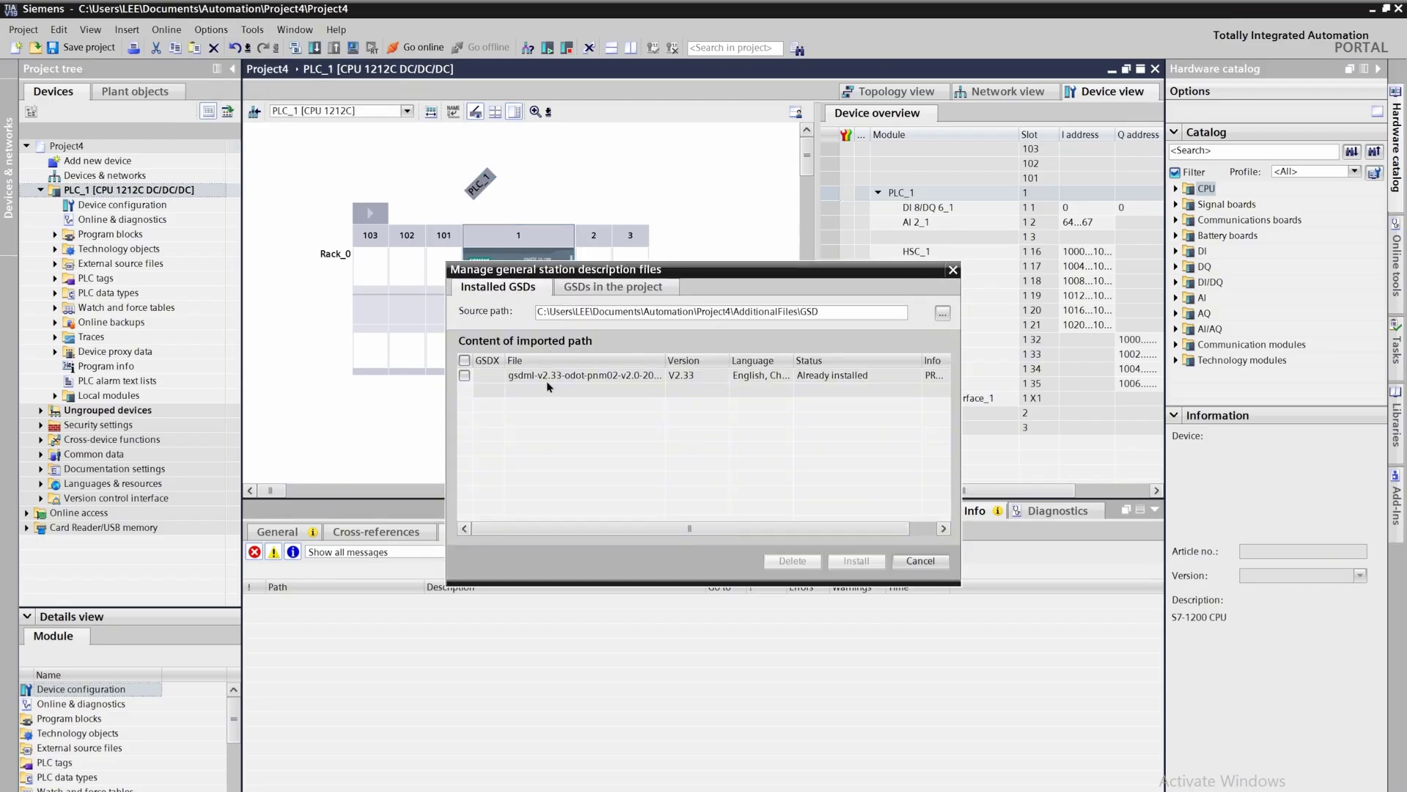
pyautogui.click(464, 376)
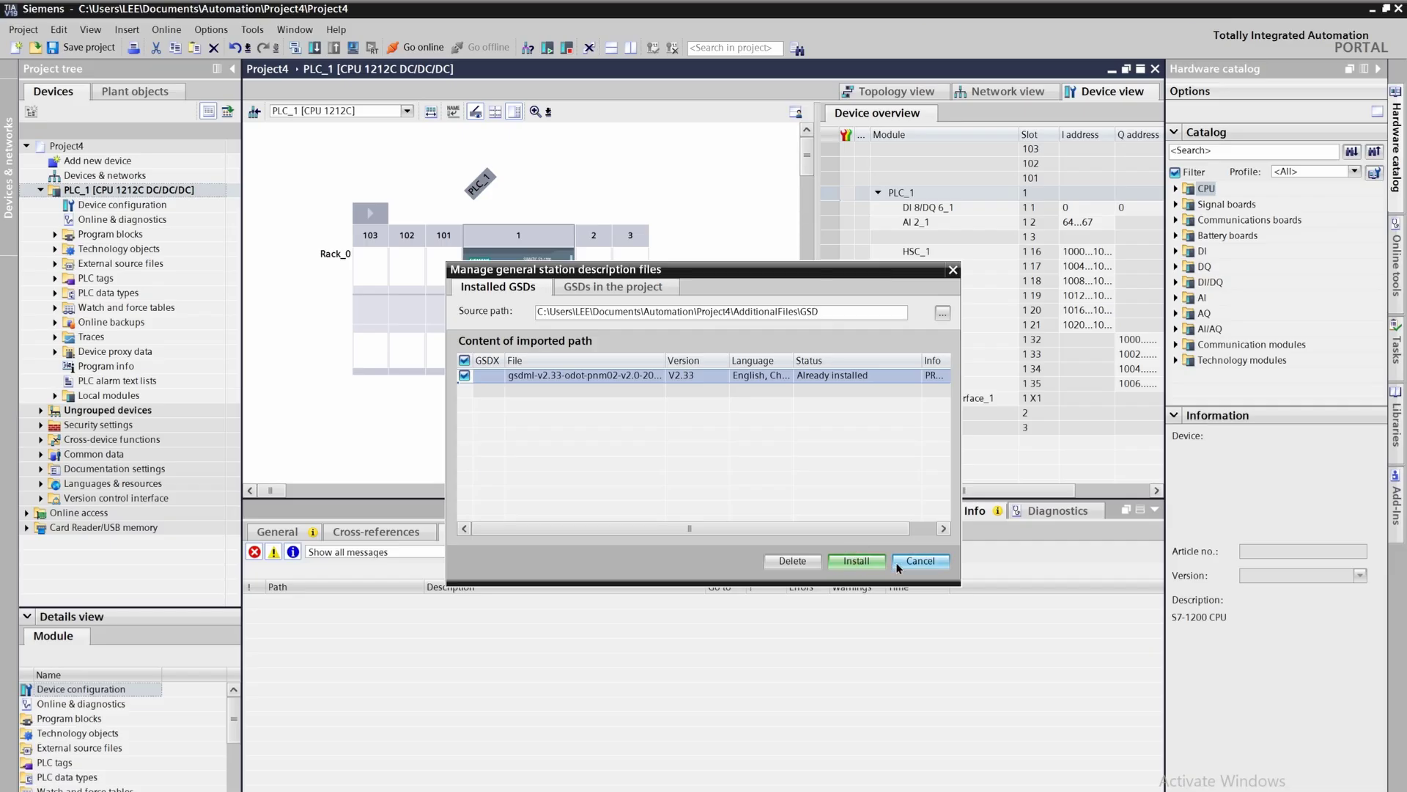
pyautogui.click(927, 564)
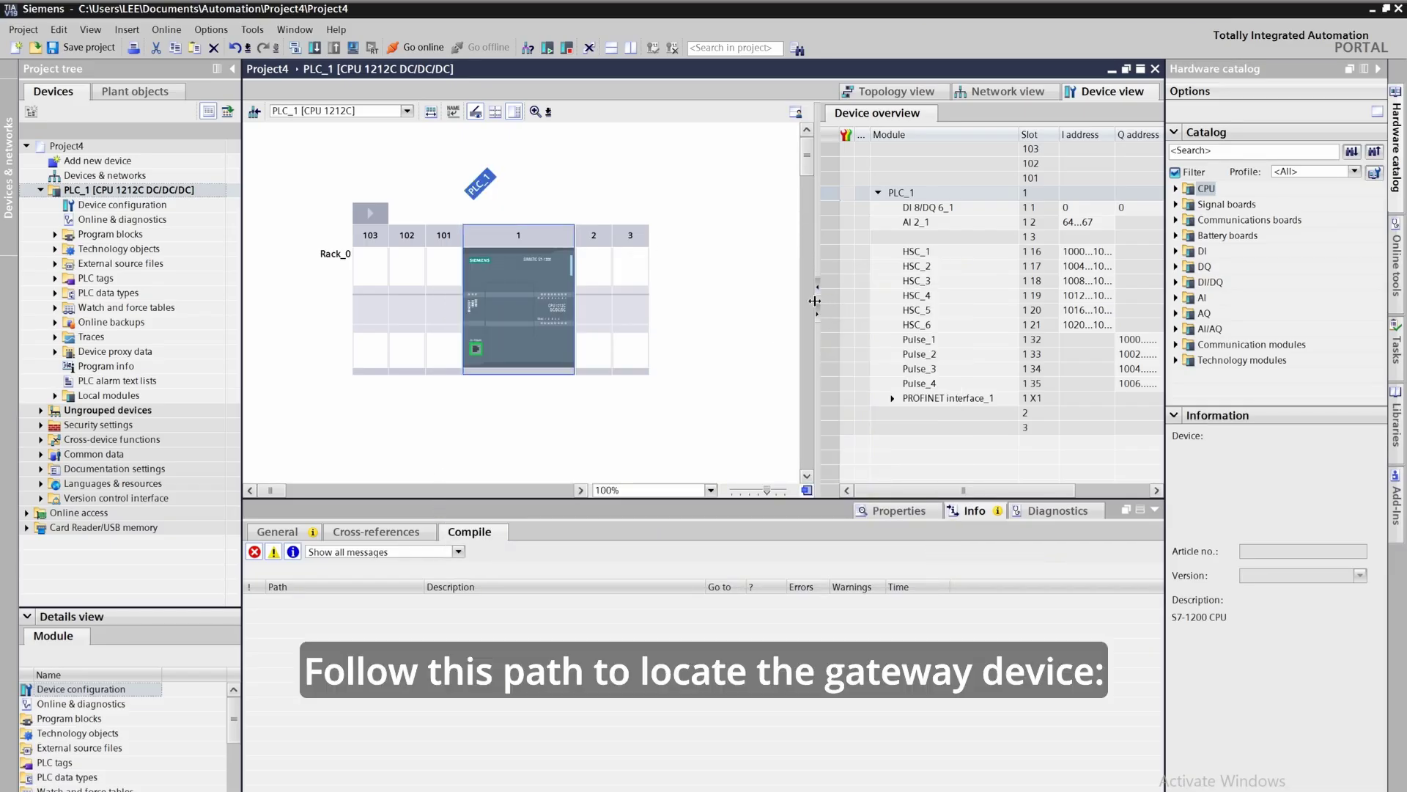
# - Add the Odot PNM02L V2.1 Modbus gateway from the PROFINET IO catalog to the network view and connect its PROFINET port to PLC_1
pyautogui.moveTo(815, 300); pyautogui.dragTo(839, 300)
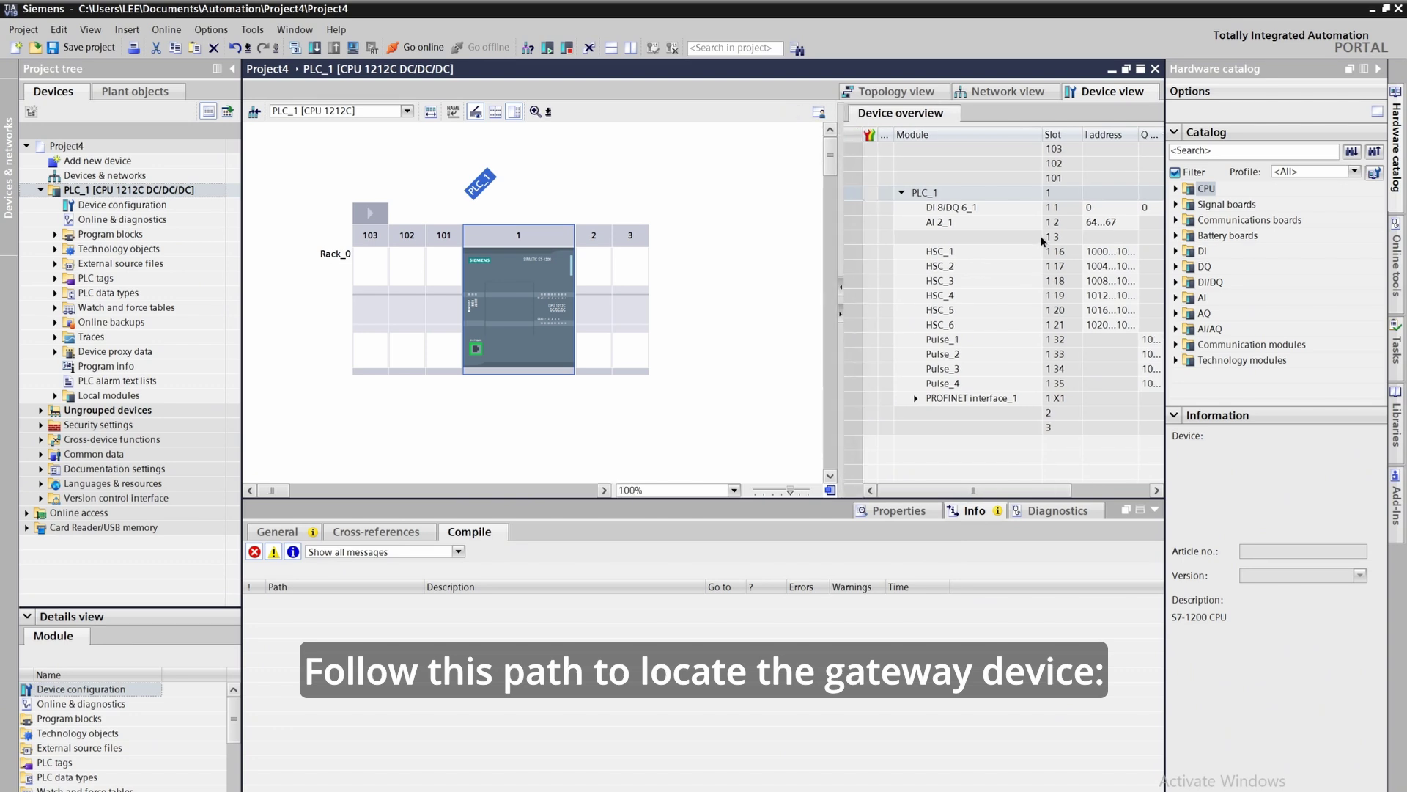
pyautogui.click(1027, 95)
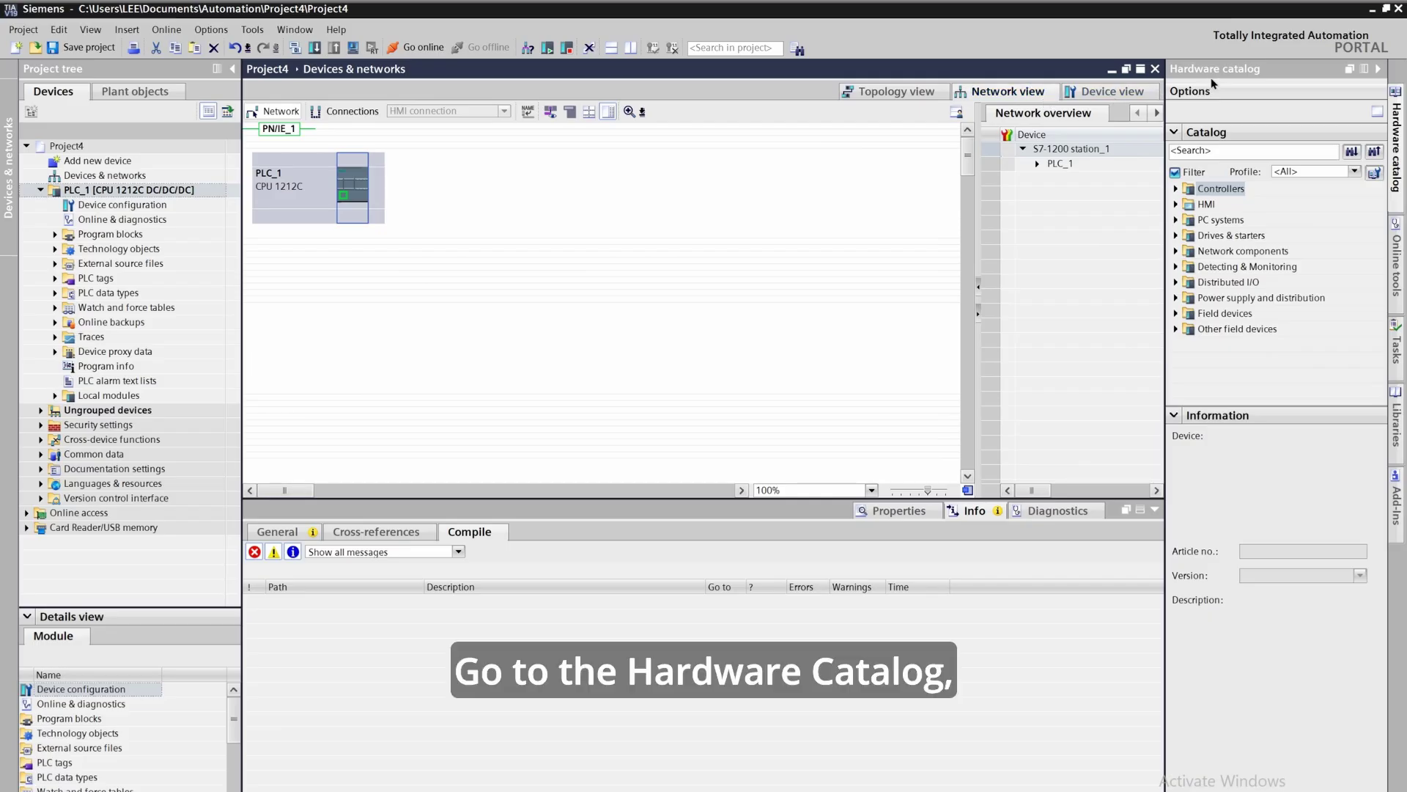
pyautogui.click(1177, 329)
pyautogui.click(1188, 360)
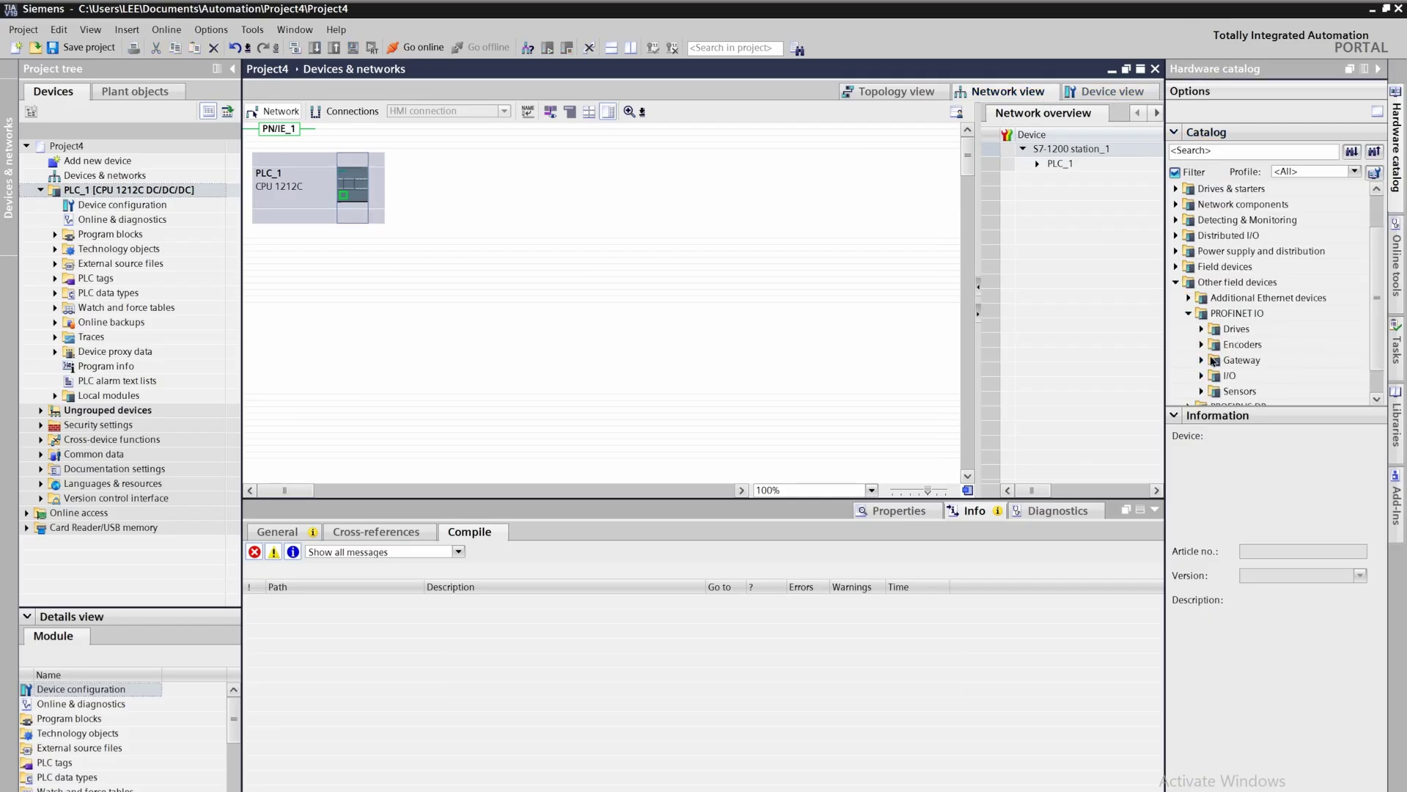
pyautogui.click(1209, 360)
pyautogui.click(1201, 360)
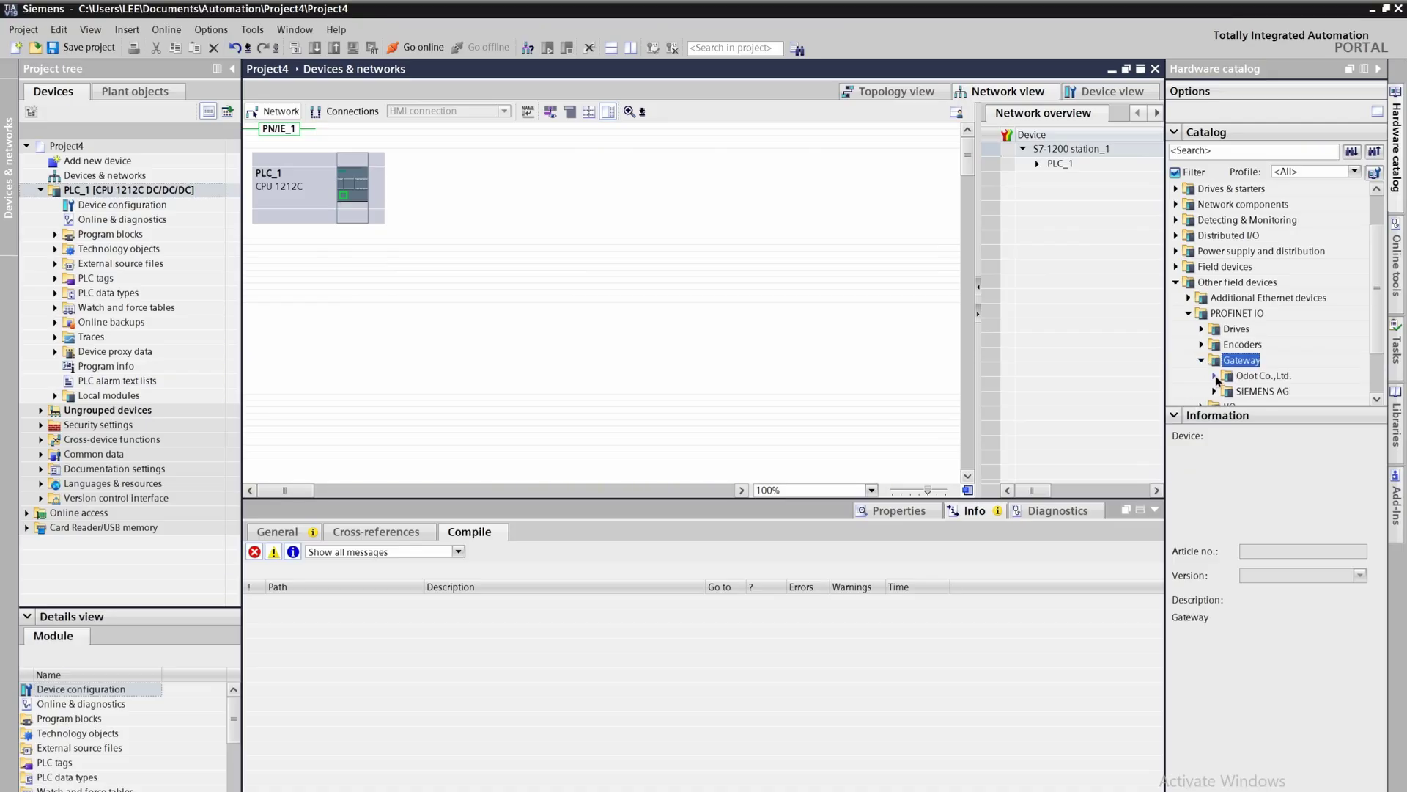
pyautogui.click(1227, 345)
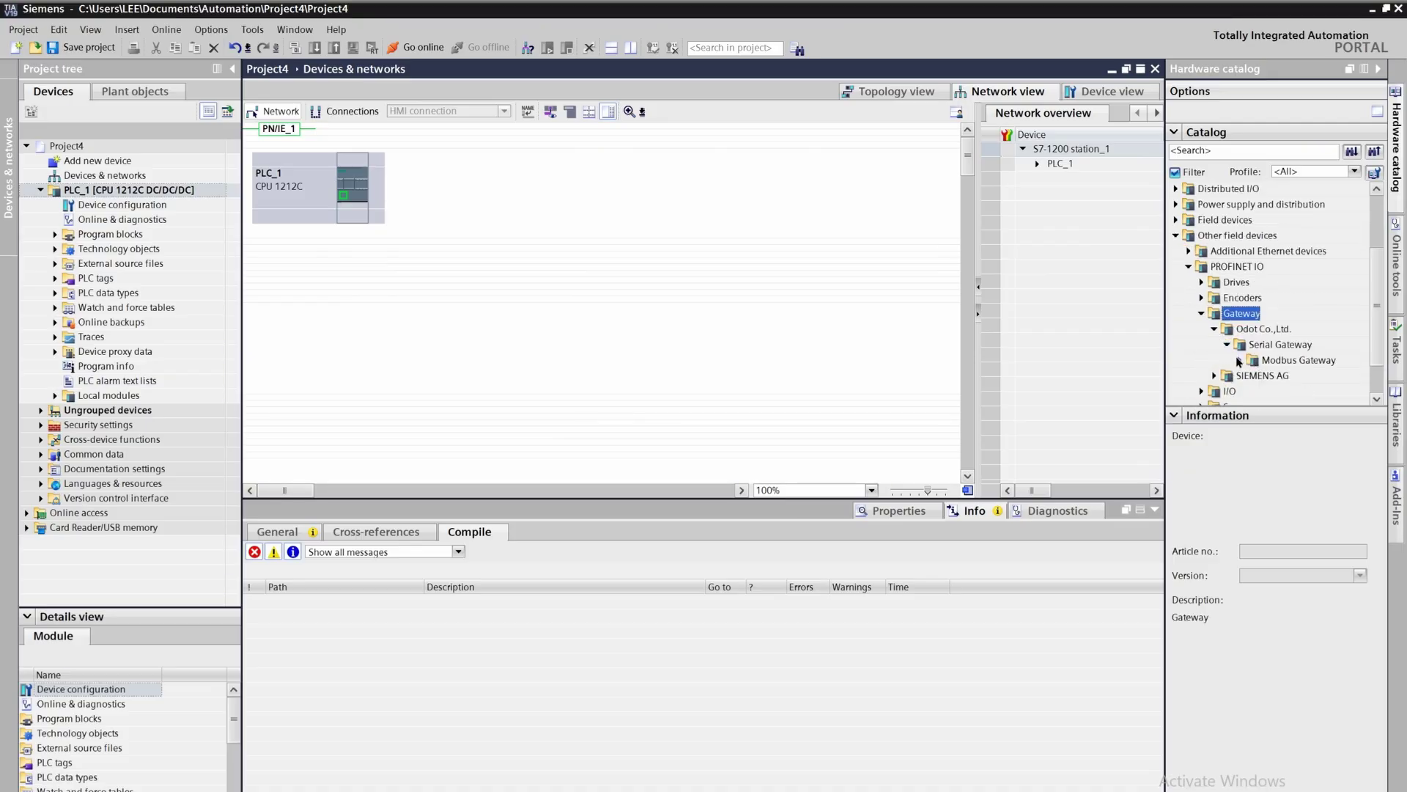
pyautogui.click(1240, 360)
pyautogui.click(1284, 391)
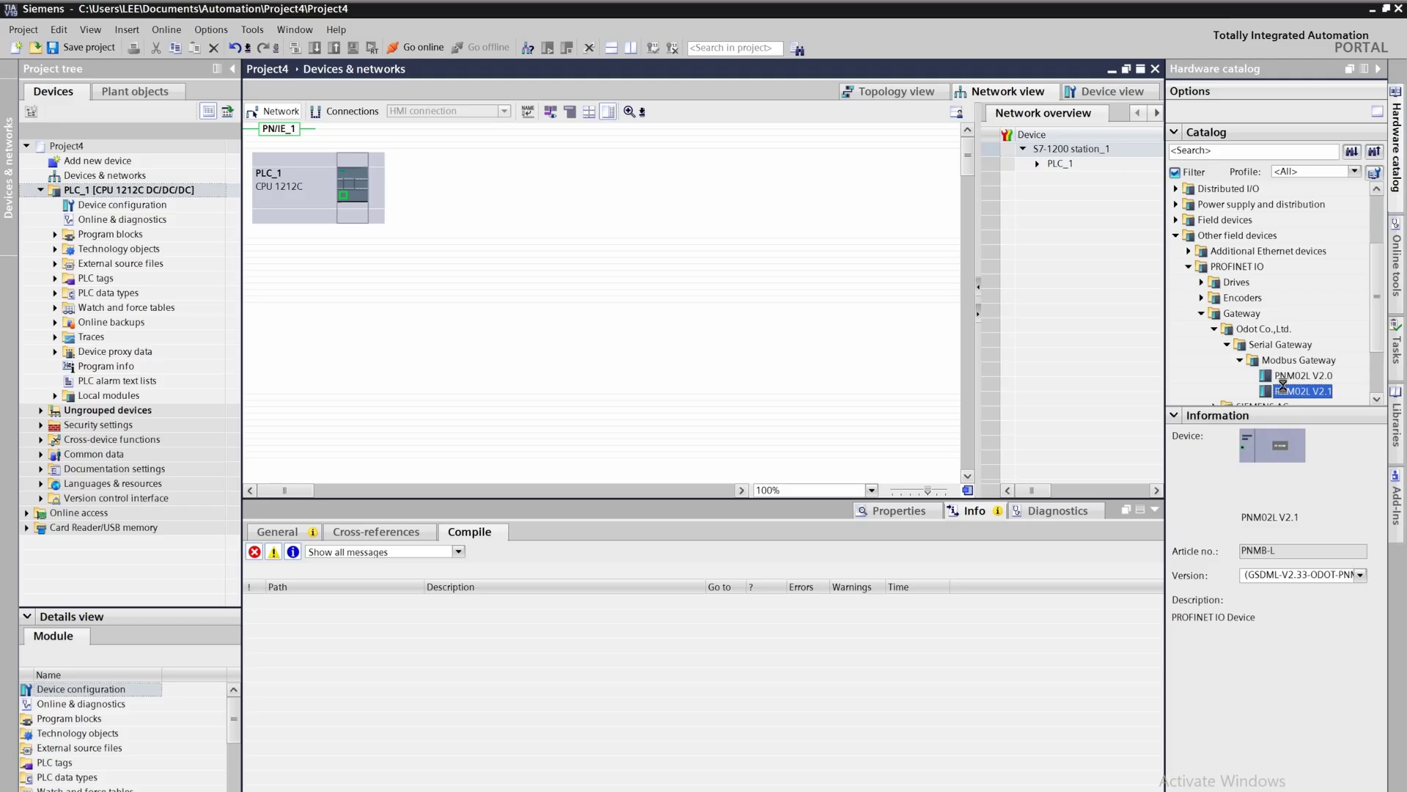
pyautogui.moveTo(1282, 386); pyautogui.dragTo(476, 187)
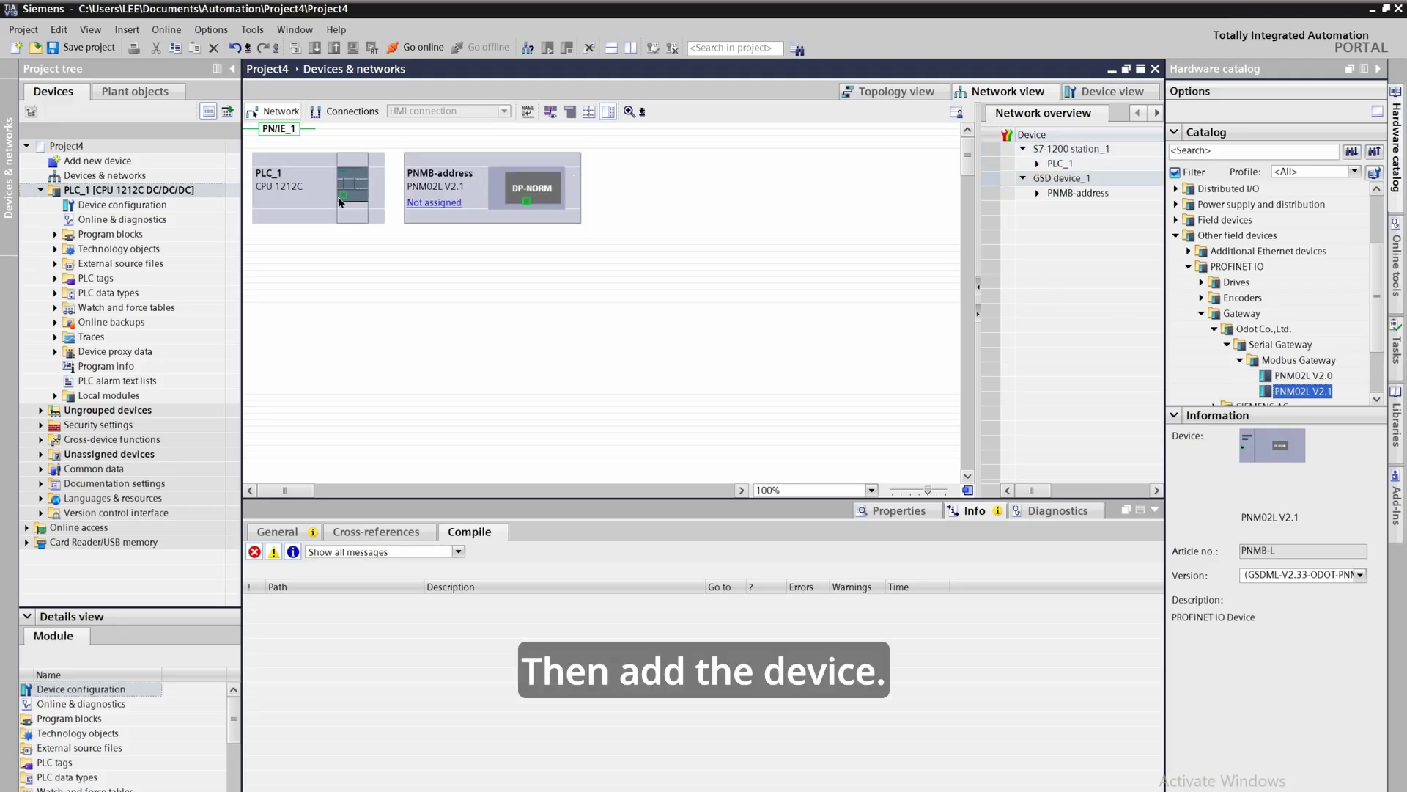
pyautogui.moveTo(343, 195); pyautogui.dragTo(527, 205)
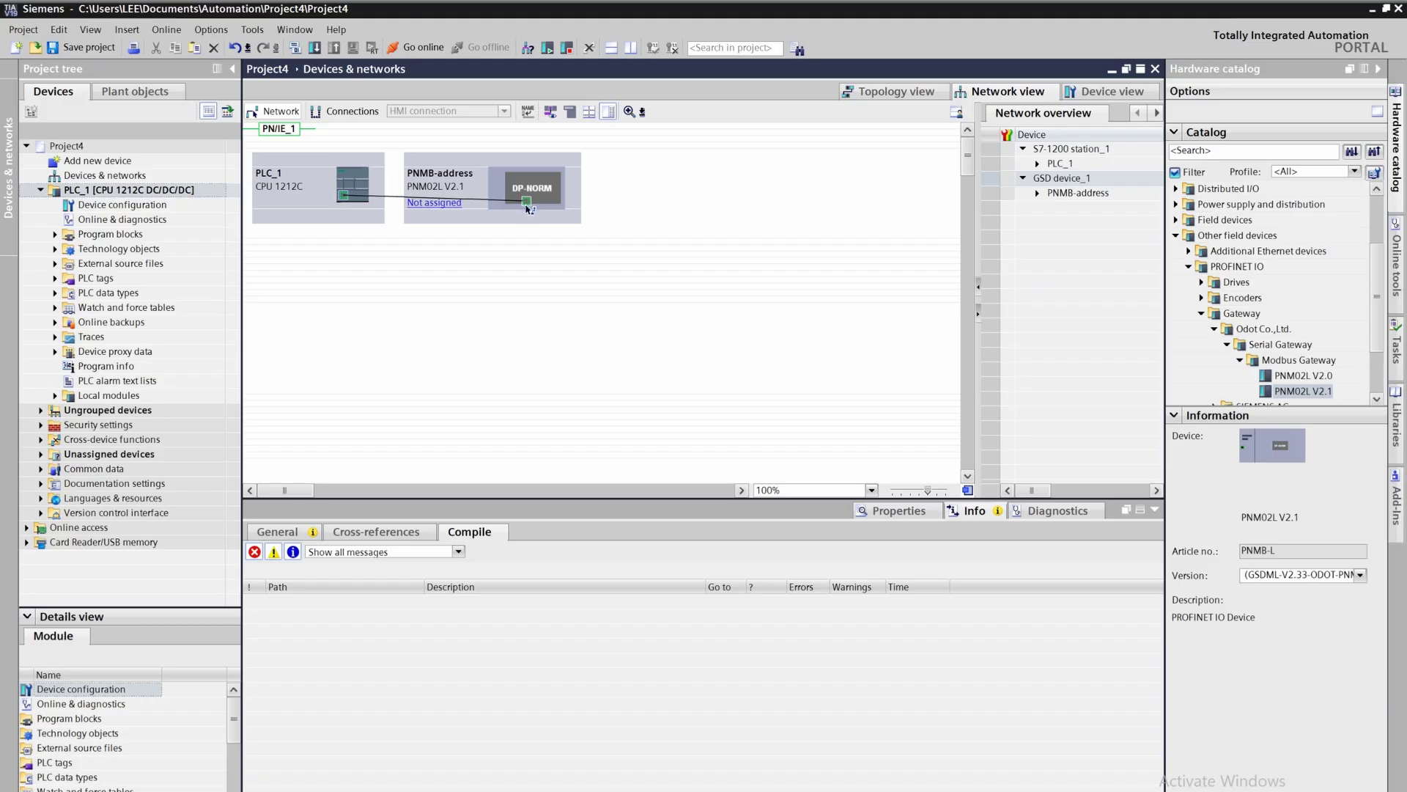
pyautogui.moveTo(527, 204); pyautogui.dragTo(528, 204)
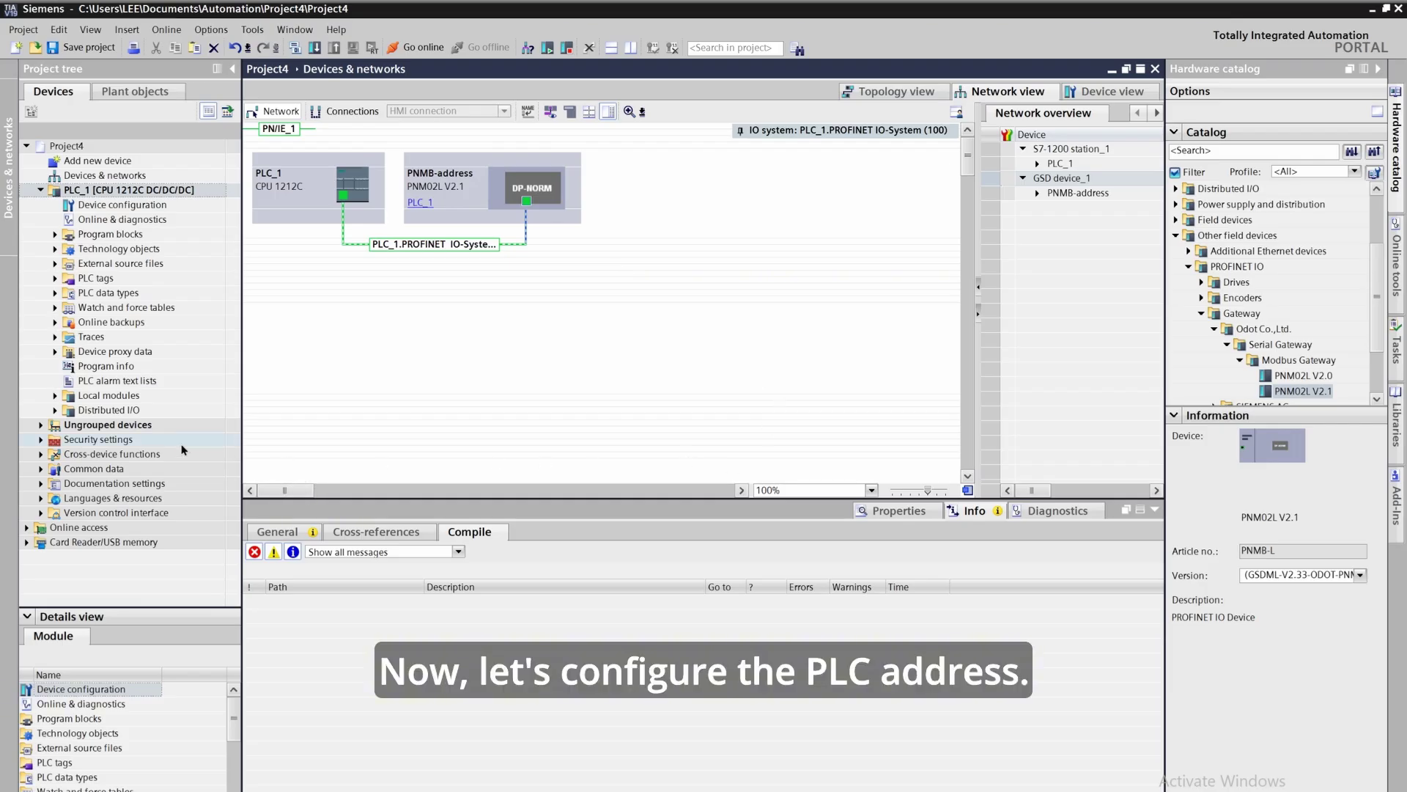
# - Scan for accessible devices on the Basler GigE Vision Adapter under the project's online access
pyautogui.click(27, 530)
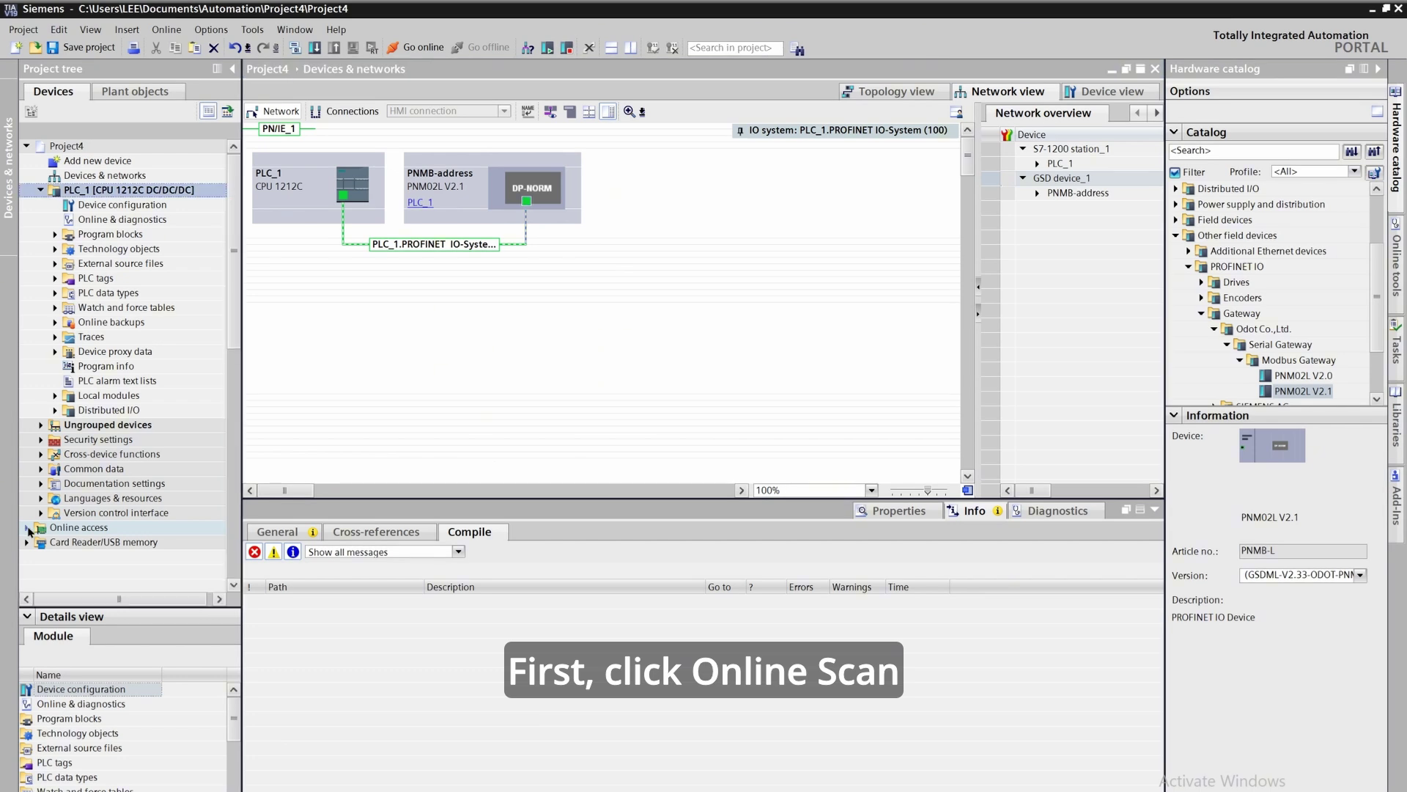
pyautogui.scroll(-1, 44, 535)
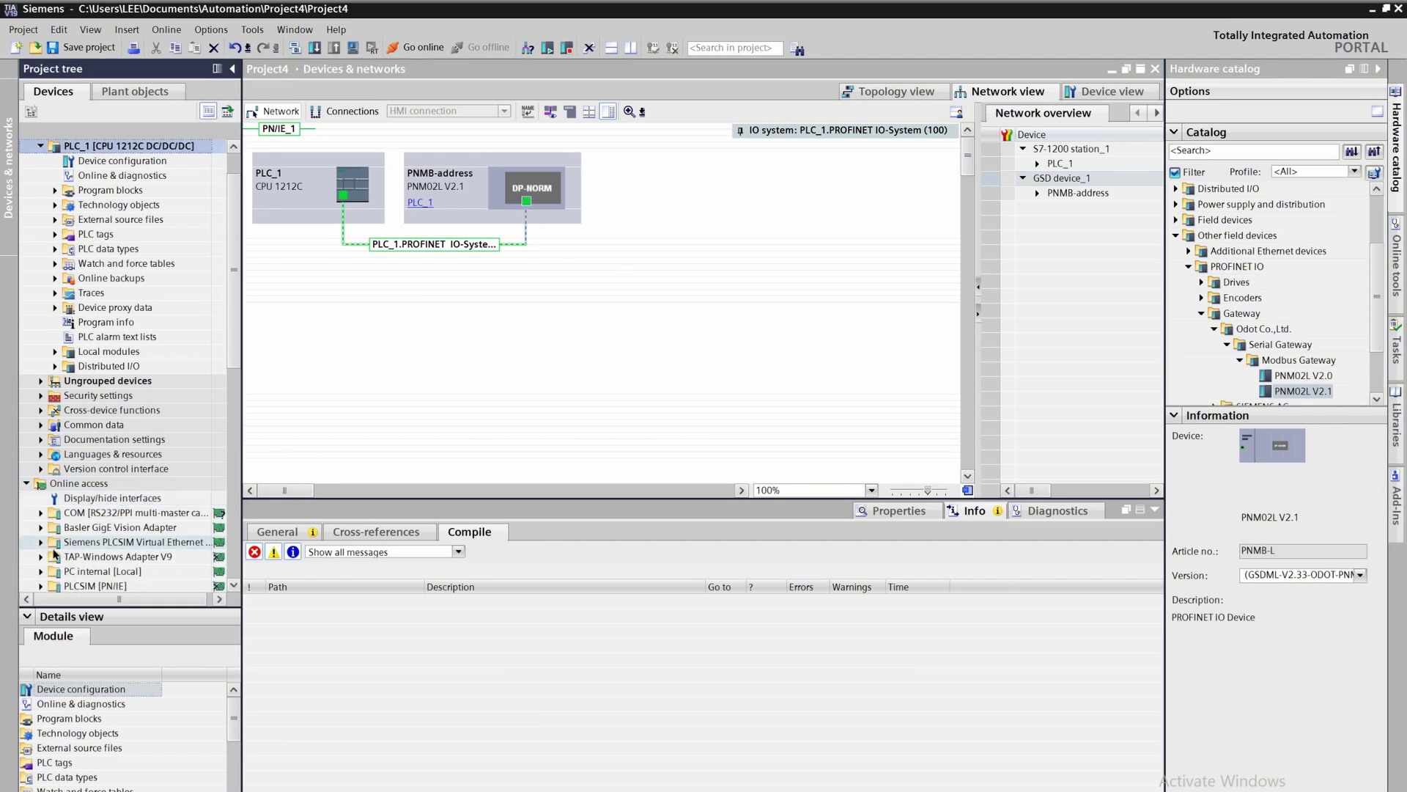
pyautogui.click(41, 527)
pyautogui.click(76, 544)
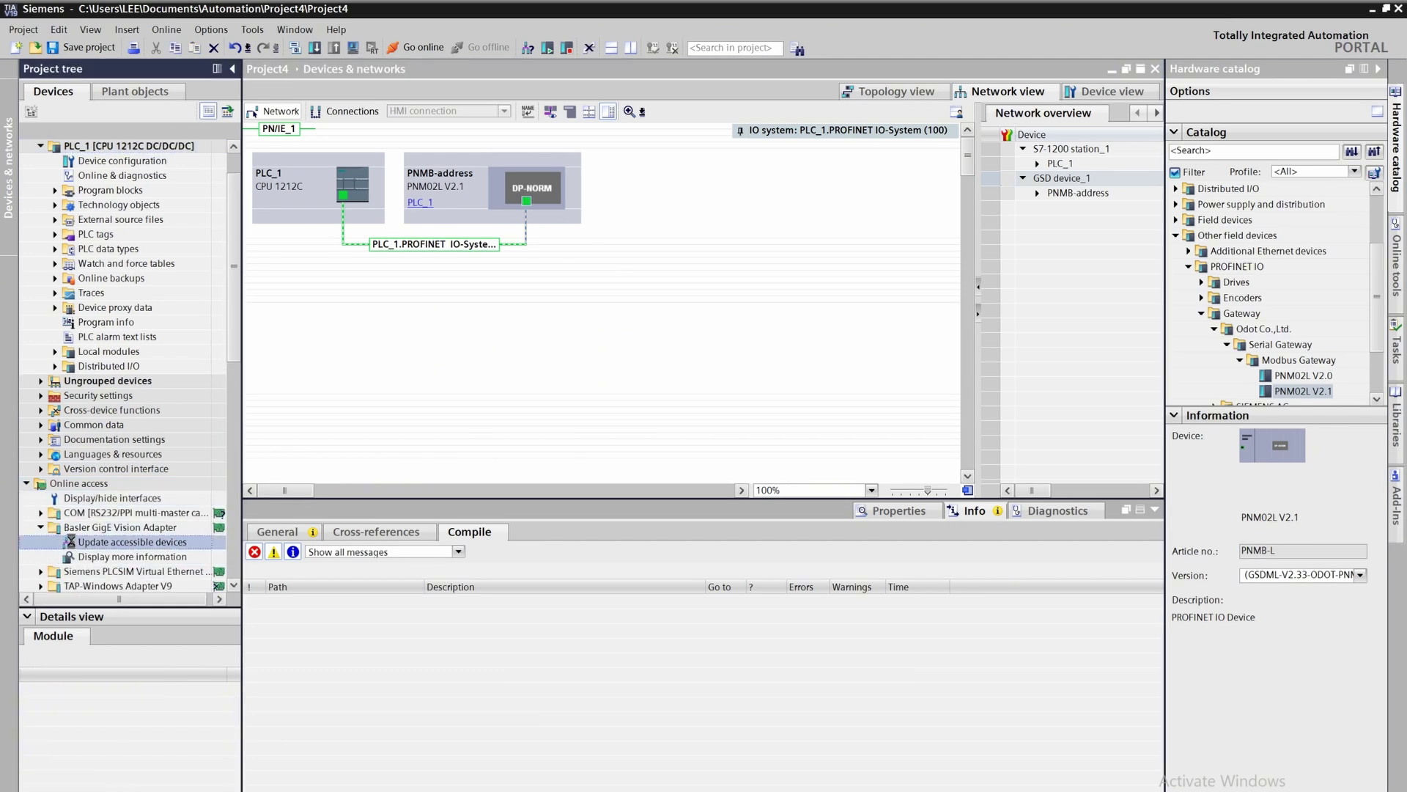
pyautogui.doubleClick(130, 544)
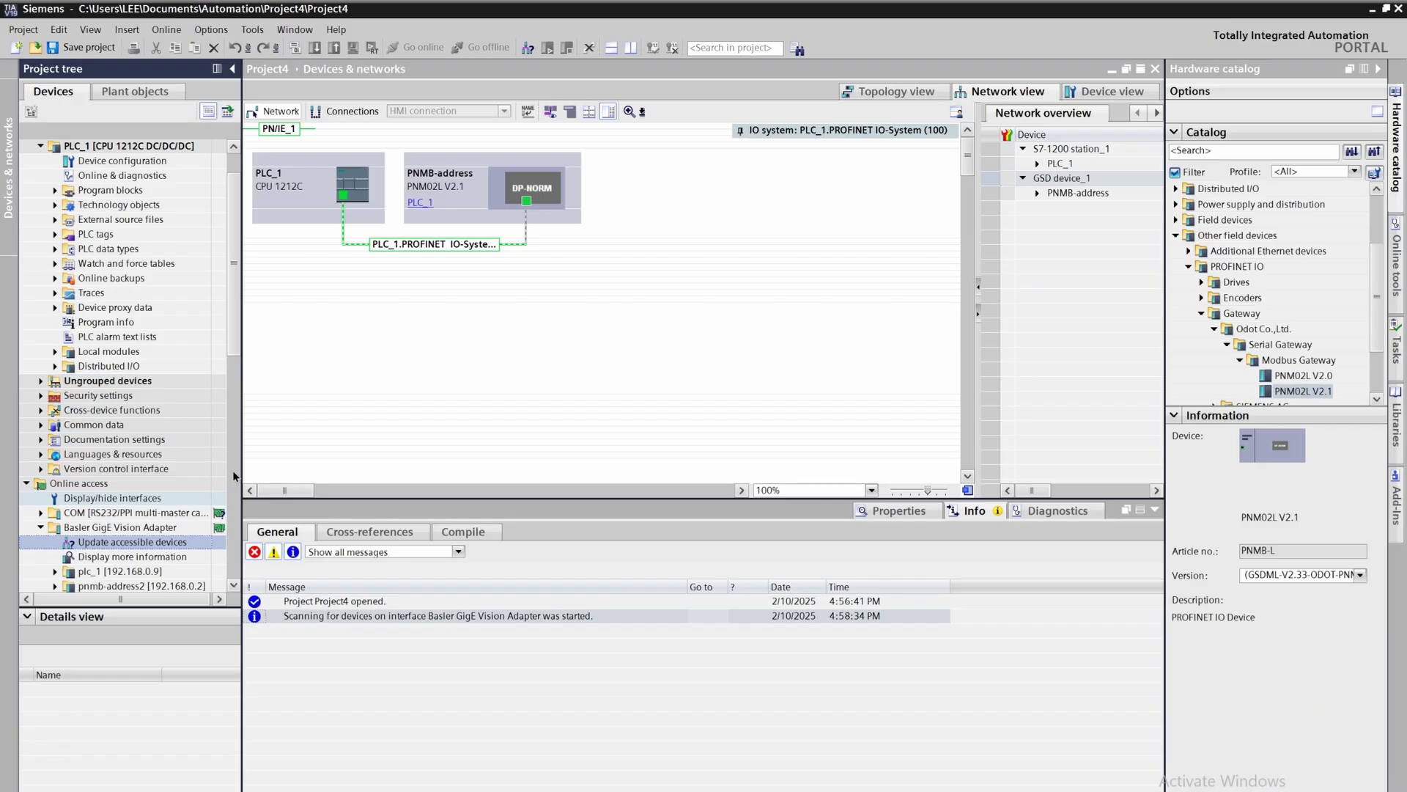
# - Set the IP address of PLC_1's PROFINET interface to 192.168.0.9 to match the address found by the online scan
pyautogui.scroll(-2, 219, 338)
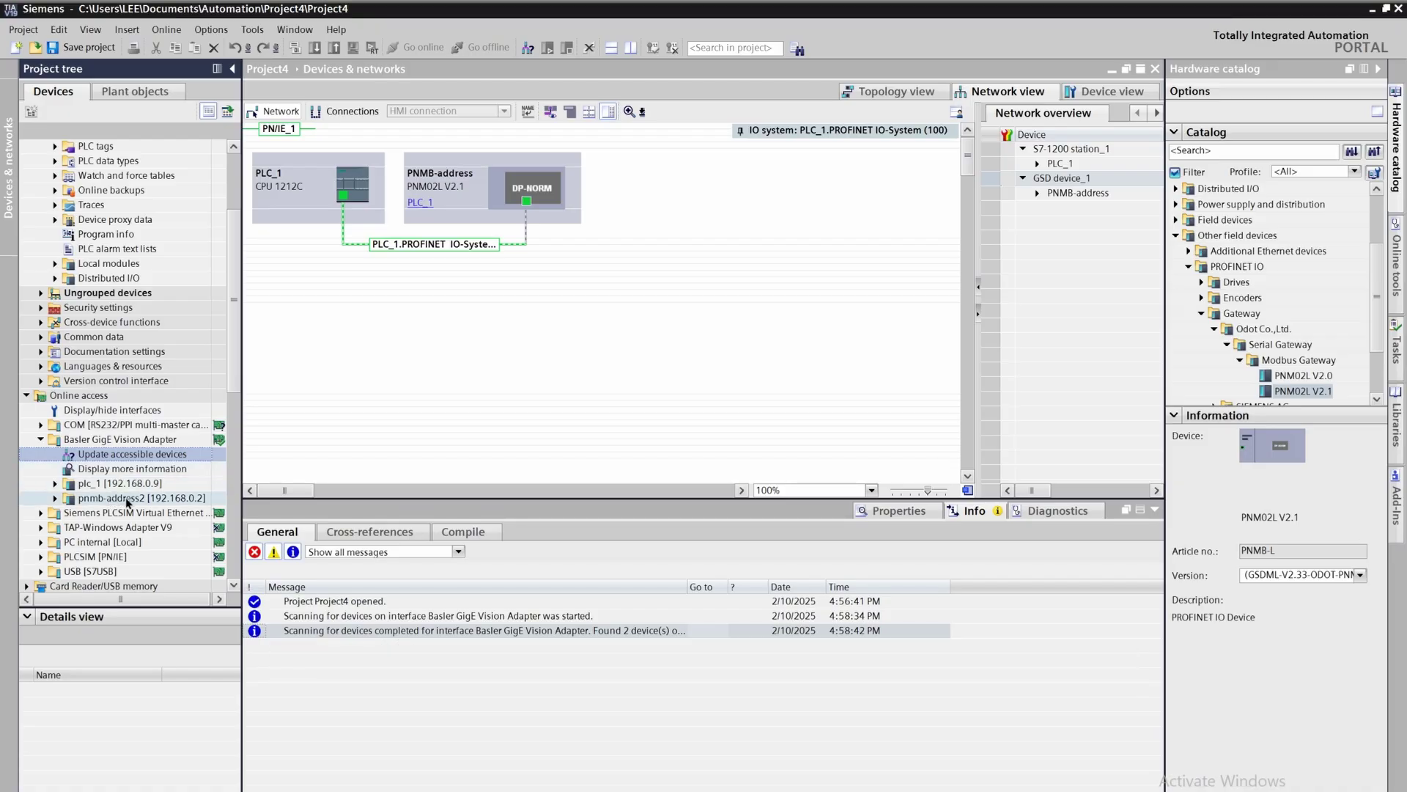
pyautogui.doubleClick(314, 220)
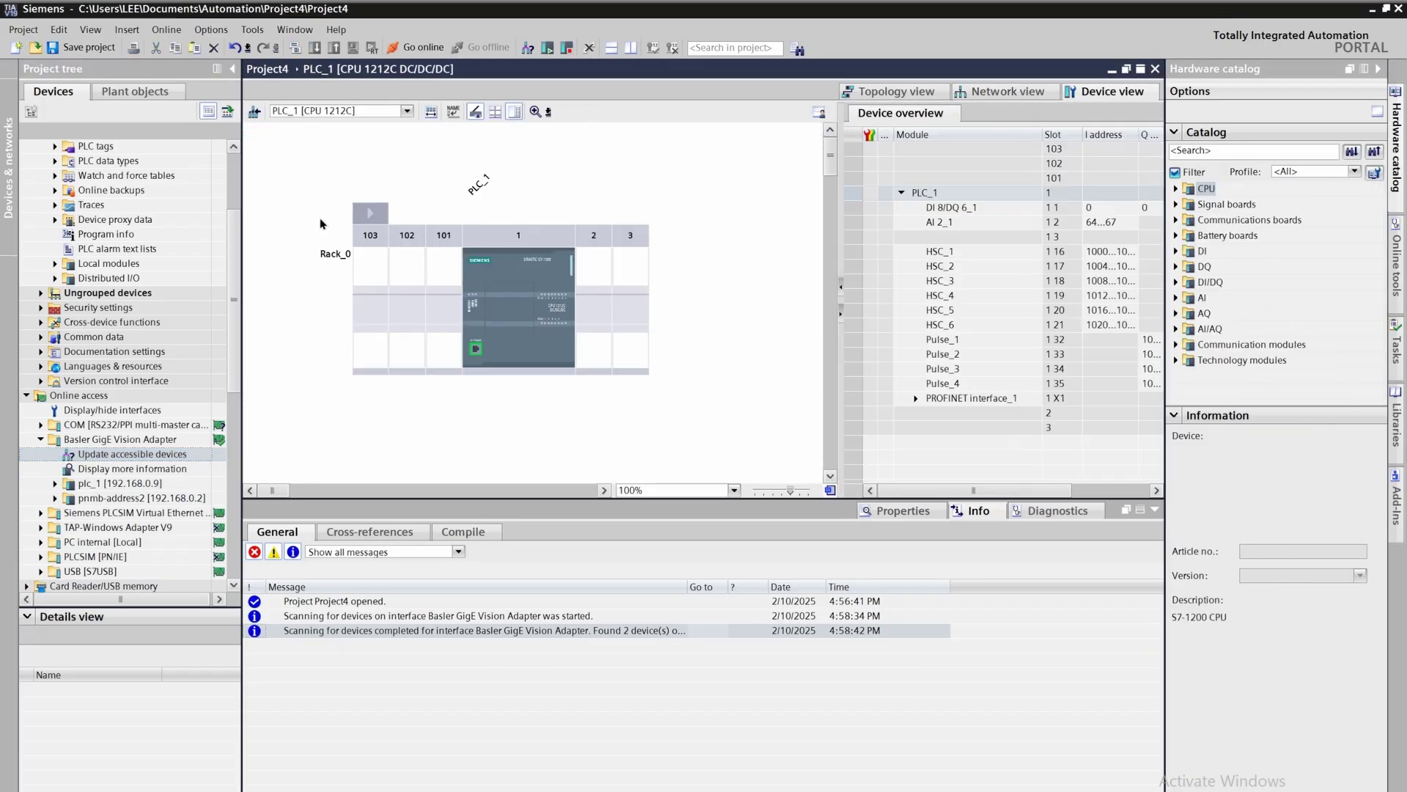
pyautogui.click(520, 306)
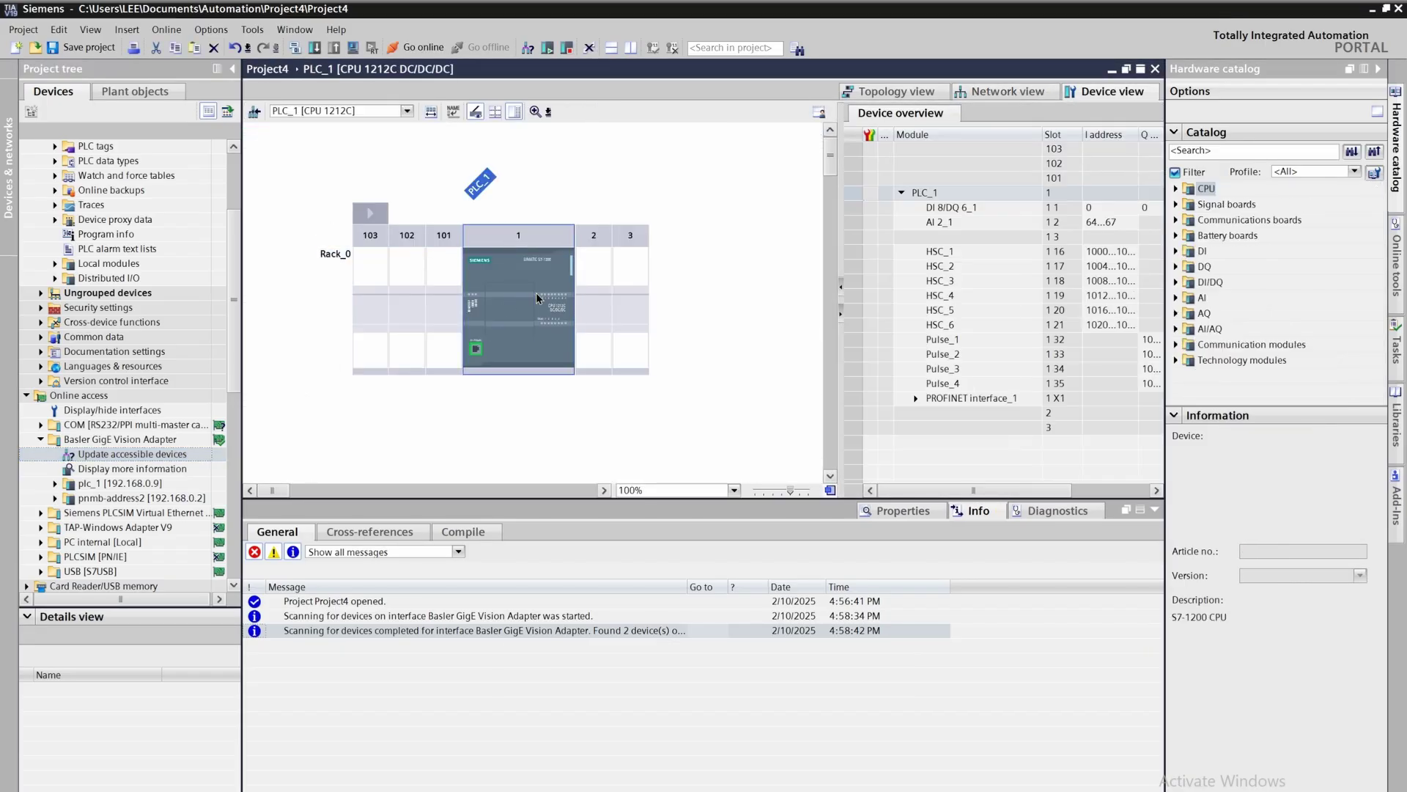
pyautogui.doubleClick(510, 343)
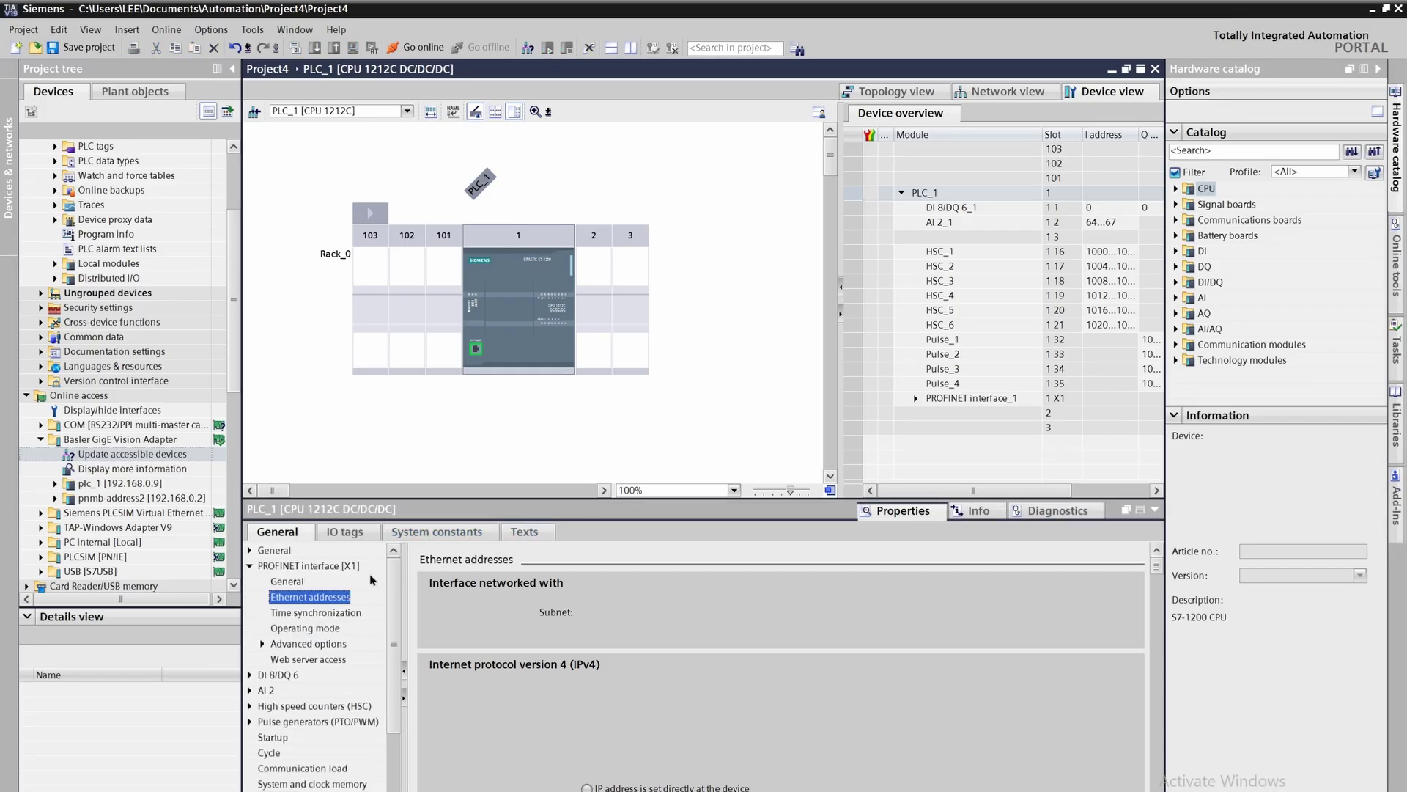
pyautogui.click(304, 581)
pyautogui.click(308, 597)
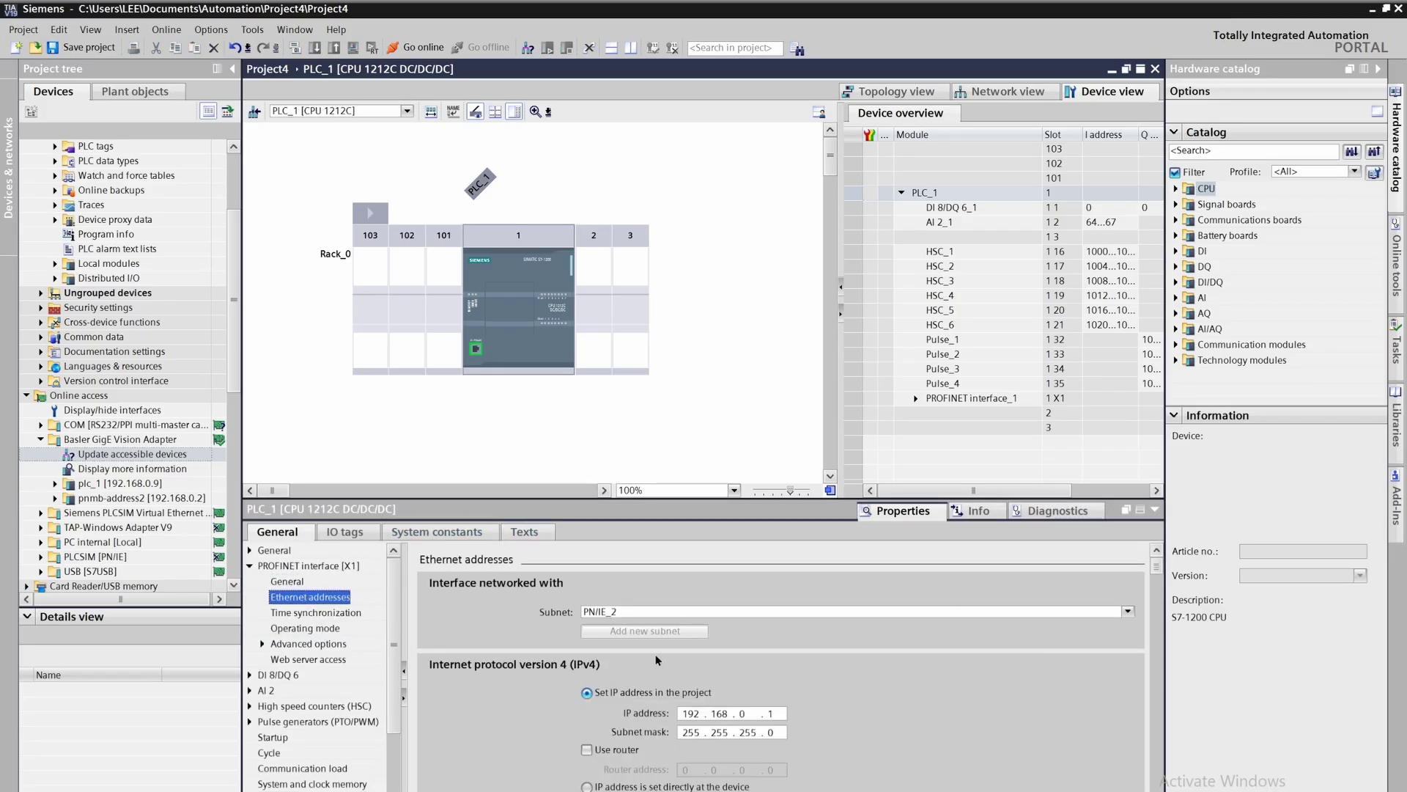
pyautogui.click(771, 713)
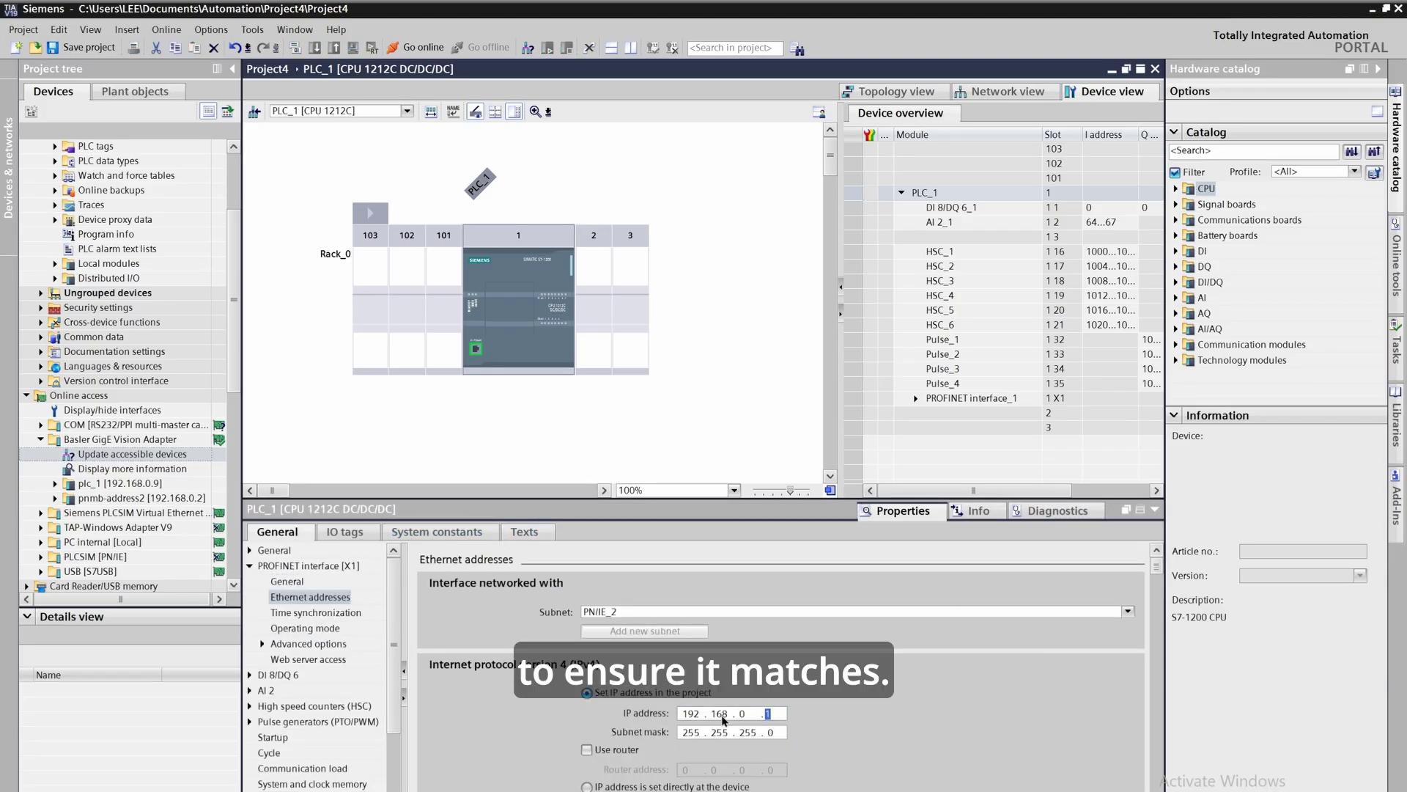
pyautogui.write('9')
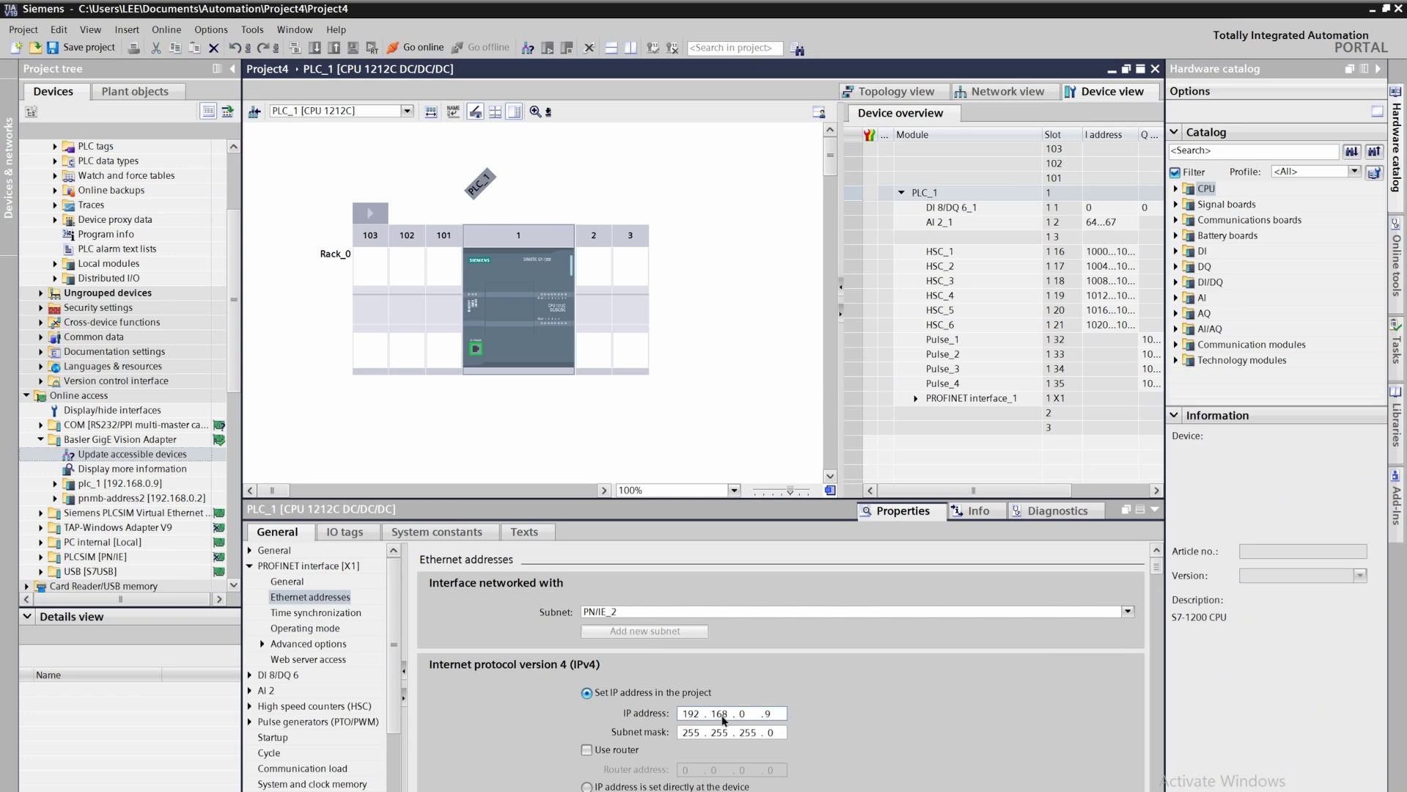
pyautogui.press('Return')
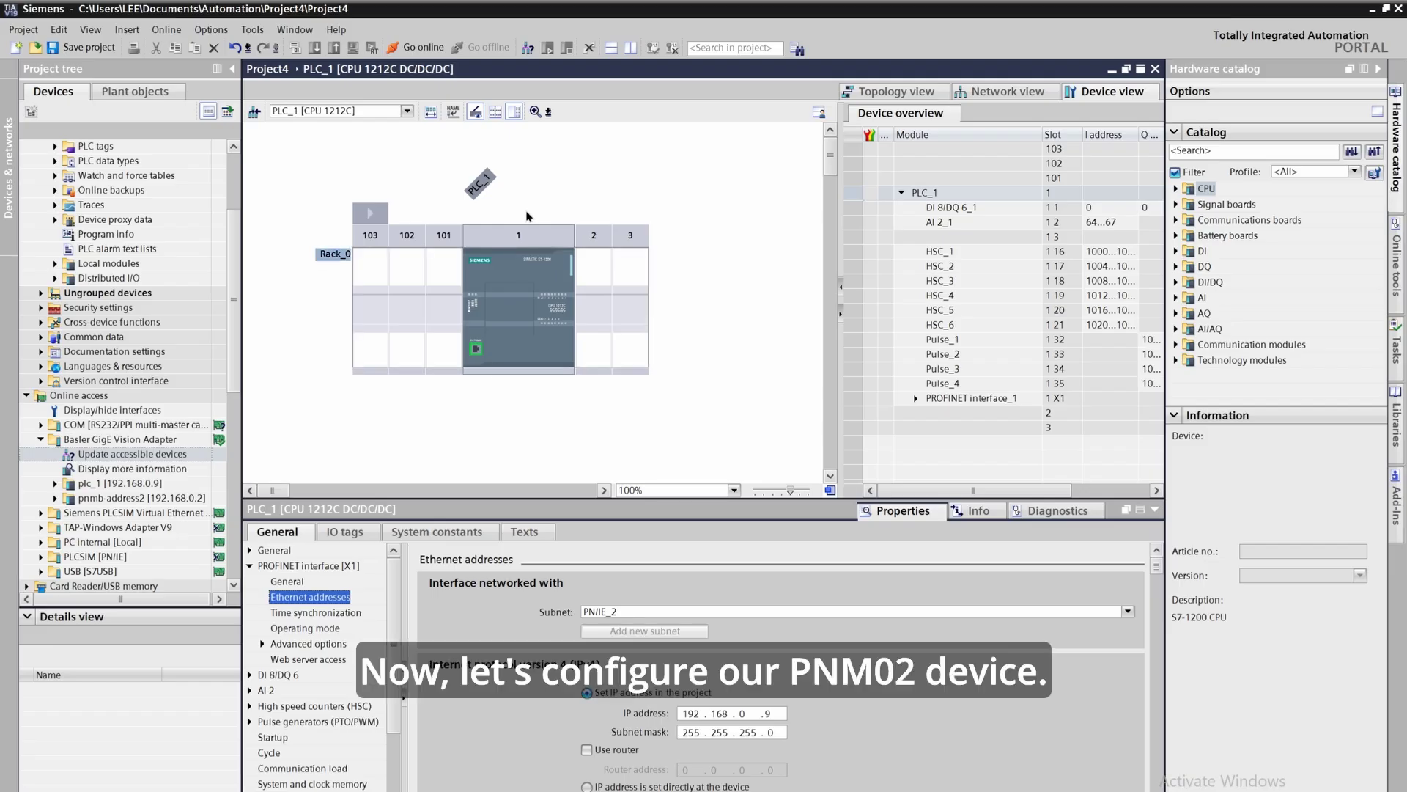
# - Switch the device view to the PNM02L V2.1 gateway and rename it PNMB-address1
pyautogui.click(407, 111)
pyautogui.click(359, 147)
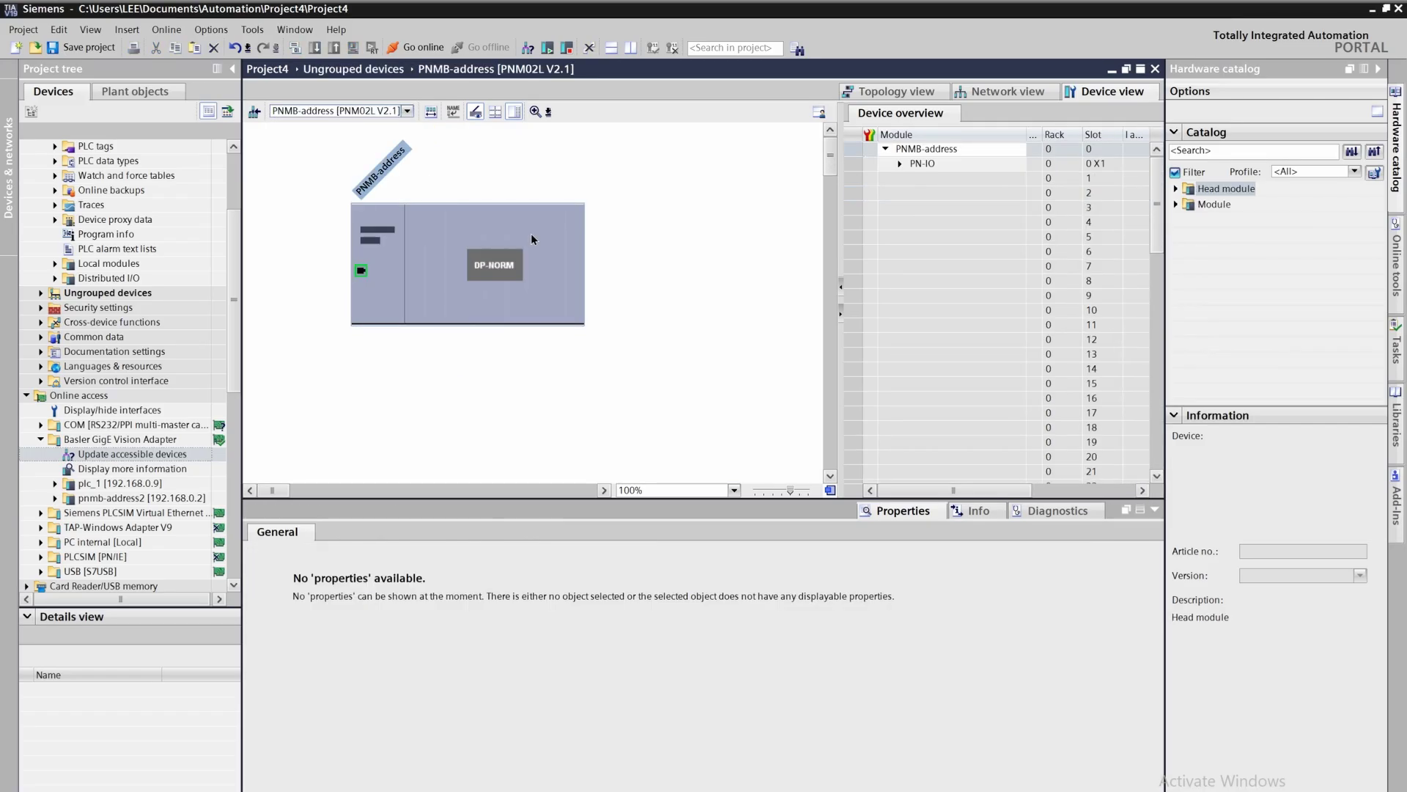
pyautogui.click(531, 234)
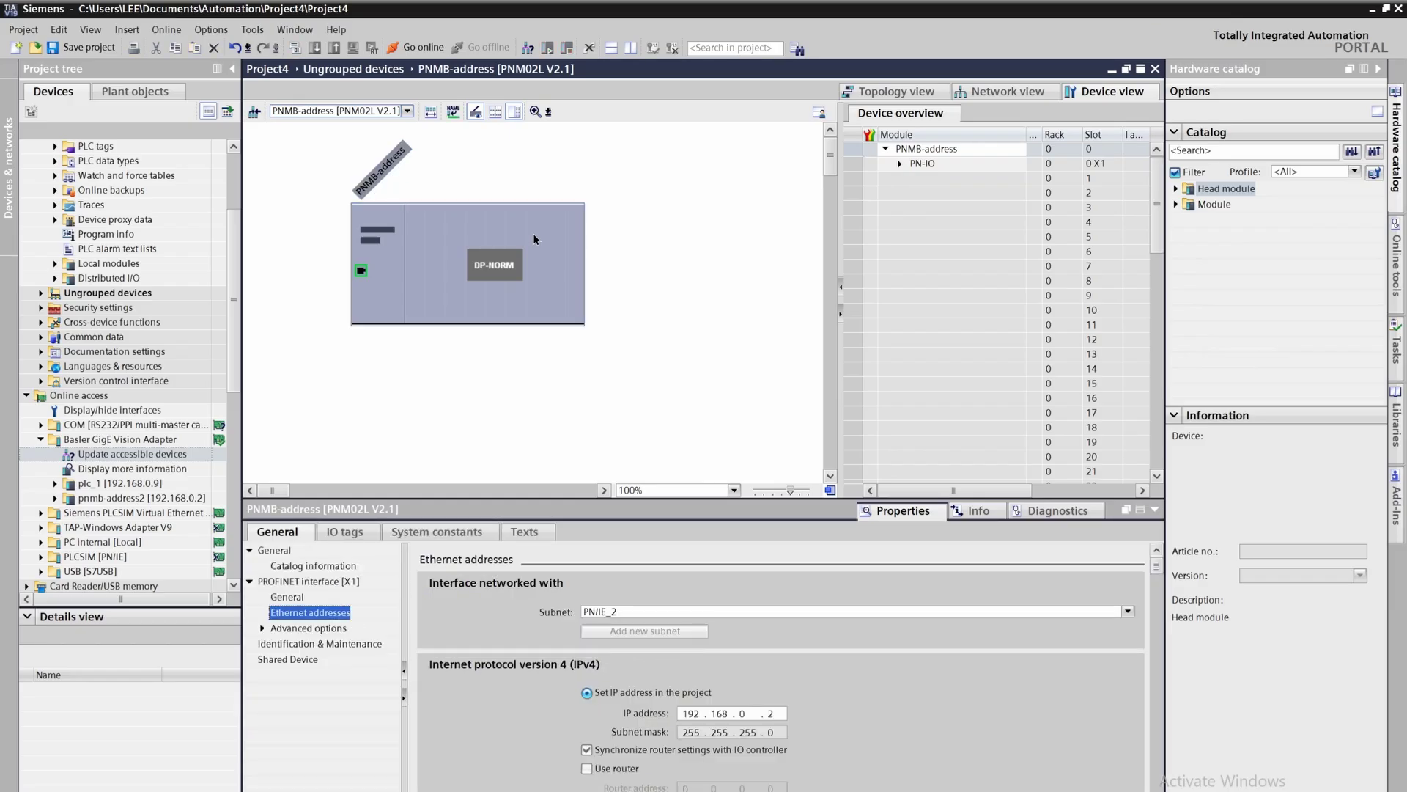
pyautogui.click(391, 165)
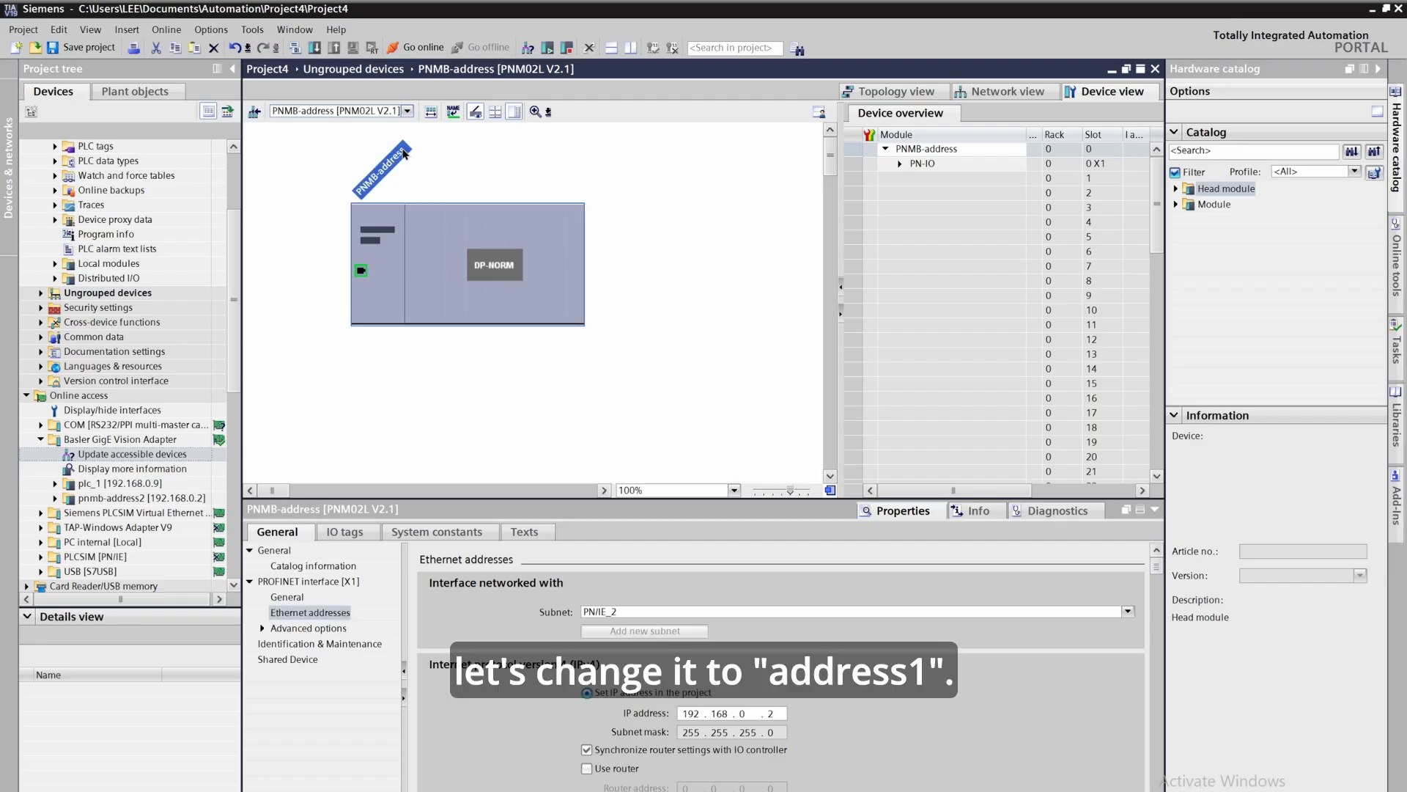
pyautogui.click(403, 153)
pyautogui.click(422, 178)
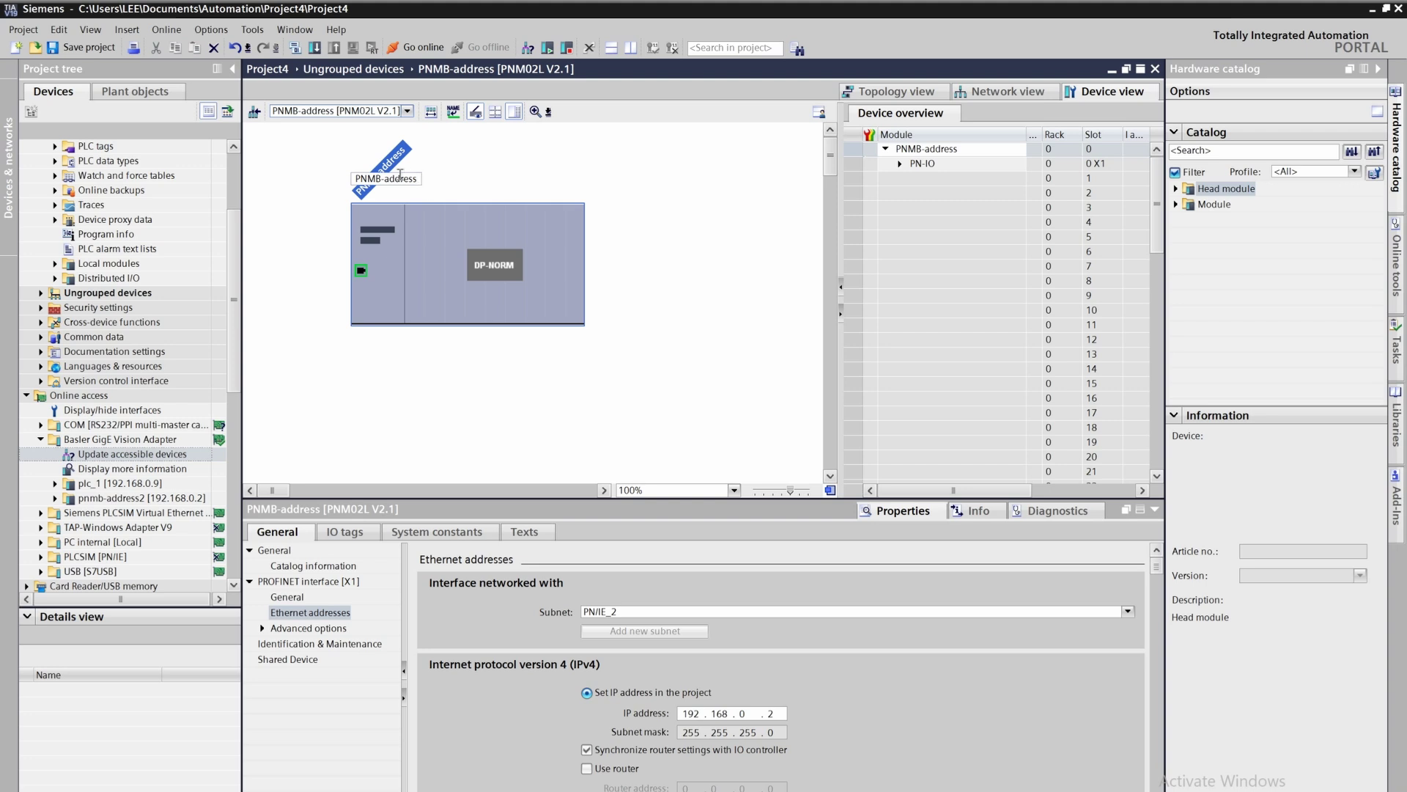
pyautogui.write('1')
pyautogui.press('Return')
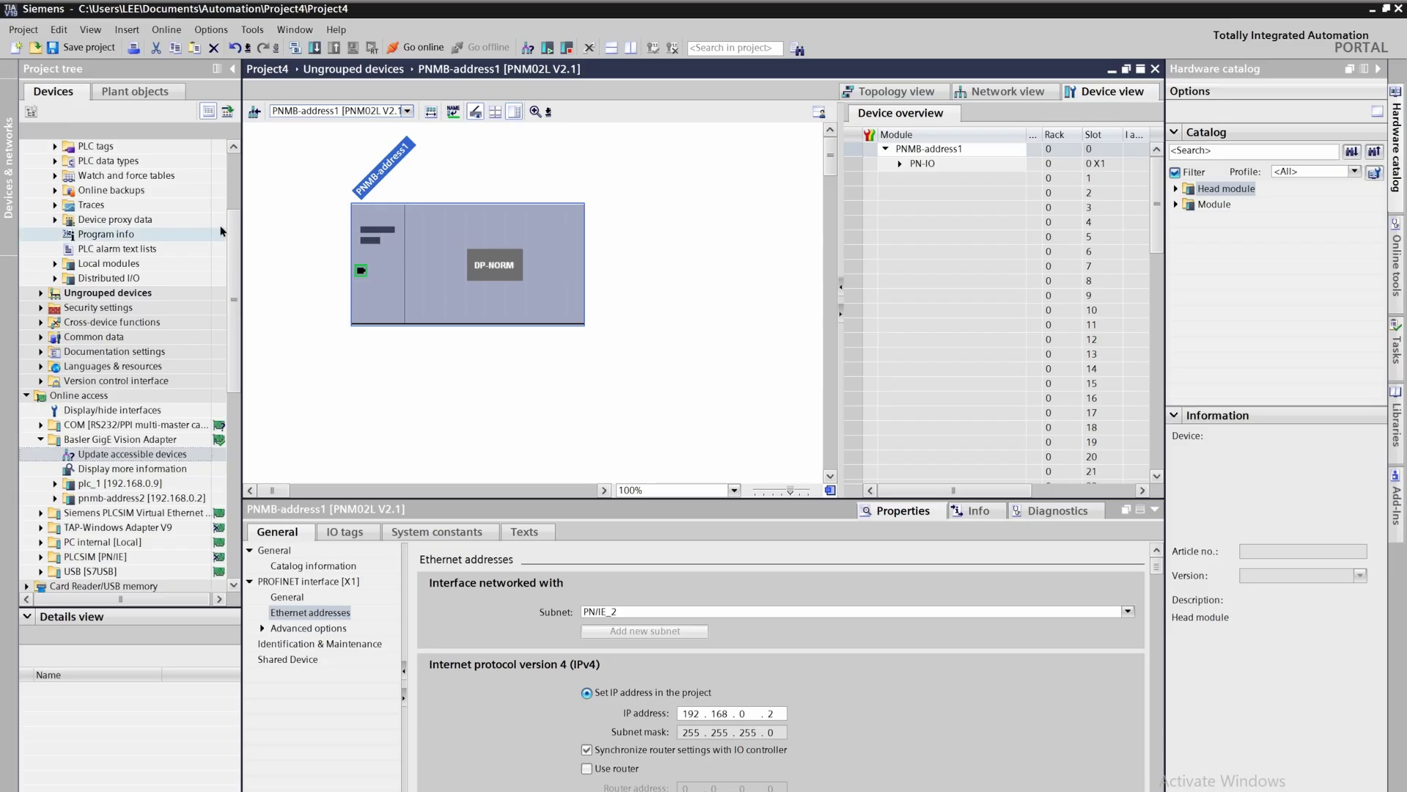
# - Assign the PROFINET device name pnmb-address1 to the online gateway at 192.168.0.2 and rescan the Basler GigE Vision Adapter's accessible devices
pyautogui.scroll(-1, 231, 245)
pyautogui.scroll(-2, 235, 262)
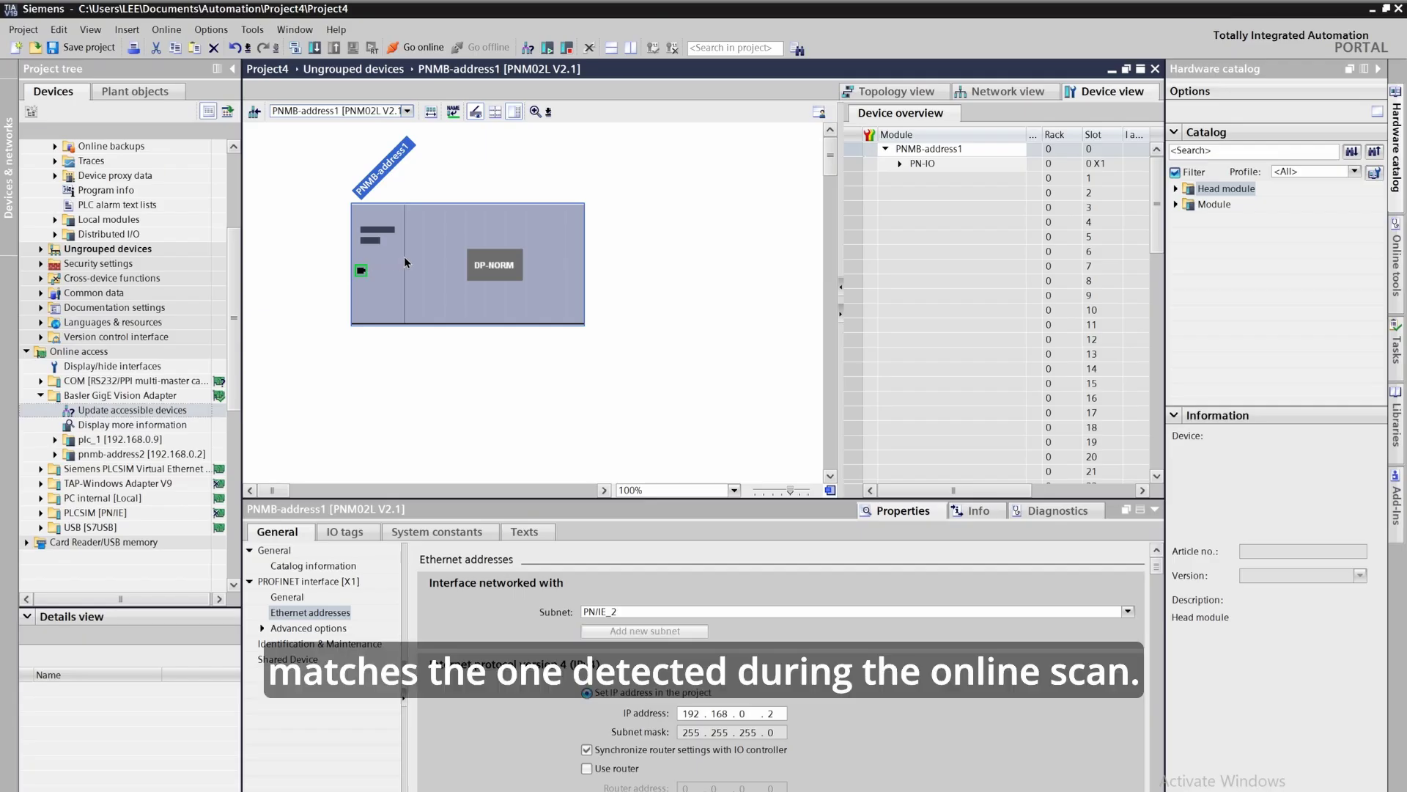
pyautogui.scroll(-1, 126, 418)
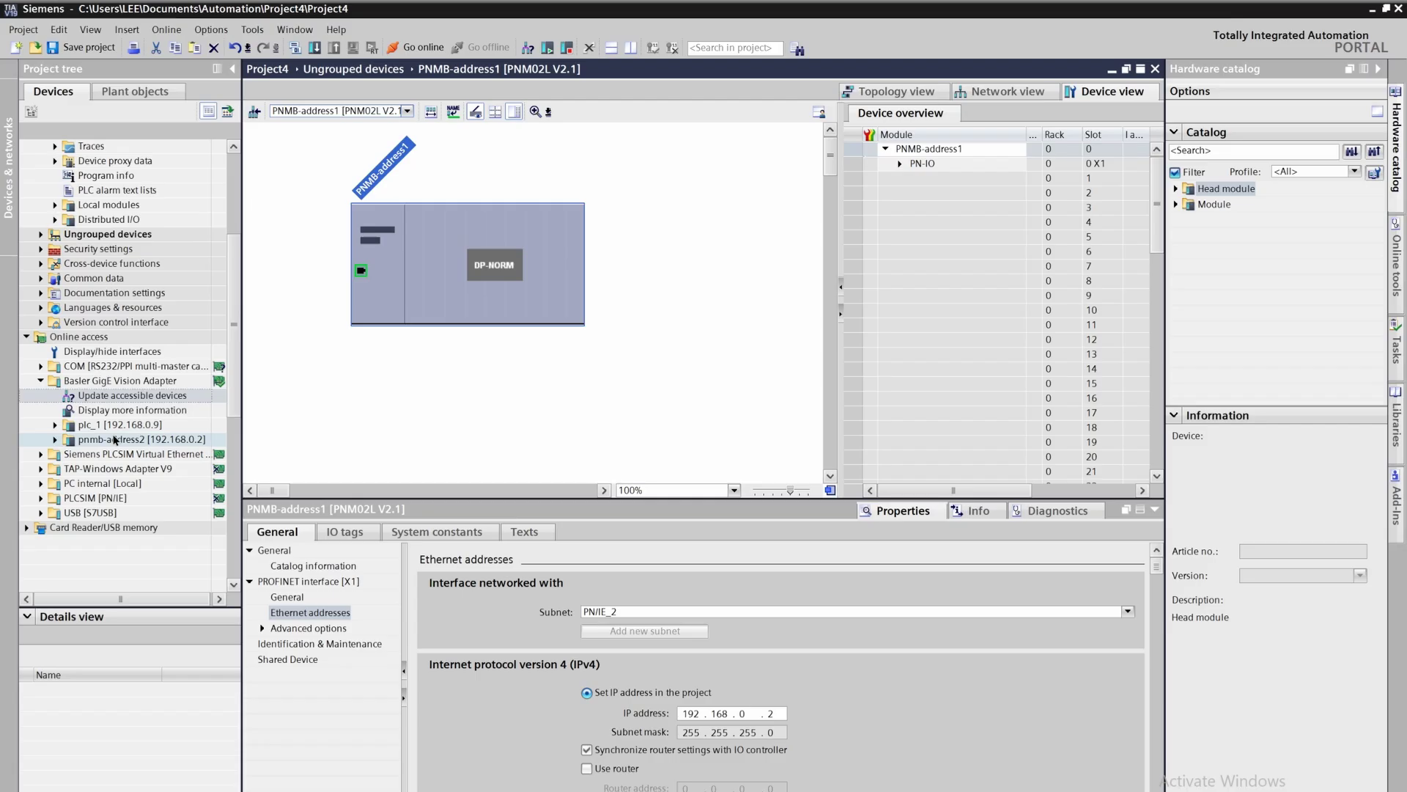
pyautogui.click(54, 439)
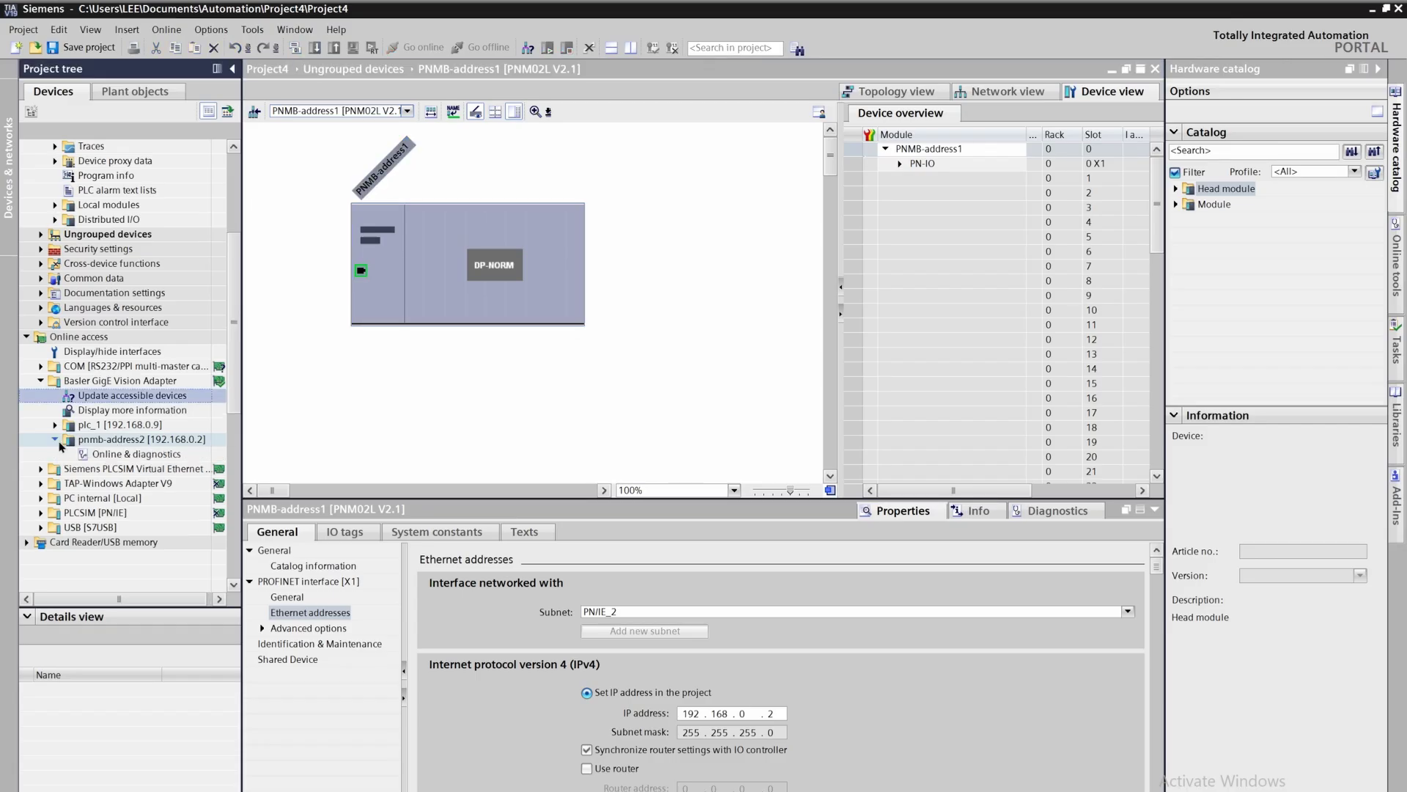
pyautogui.doubleClick(94, 452)
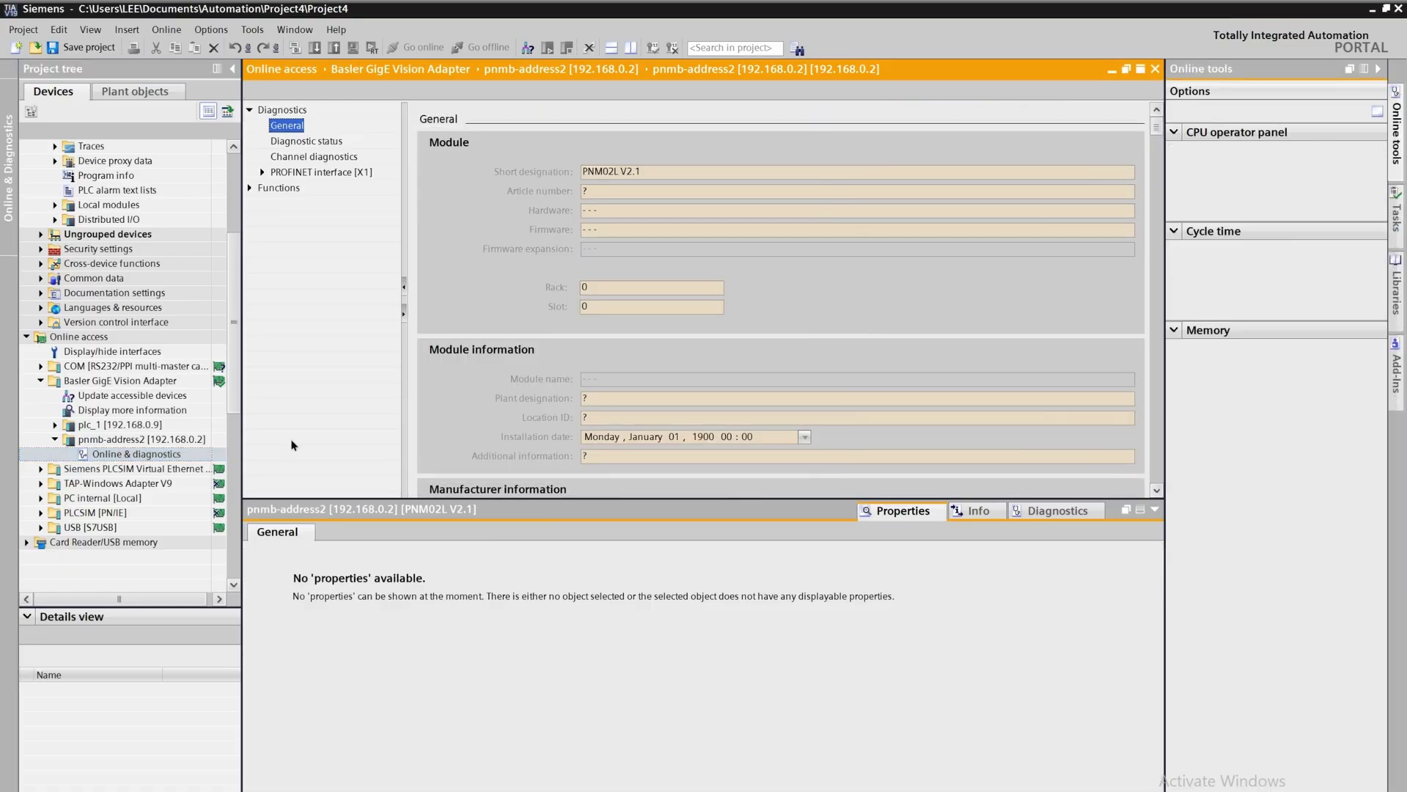
pyautogui.click(250, 190)
pyautogui.click(287, 219)
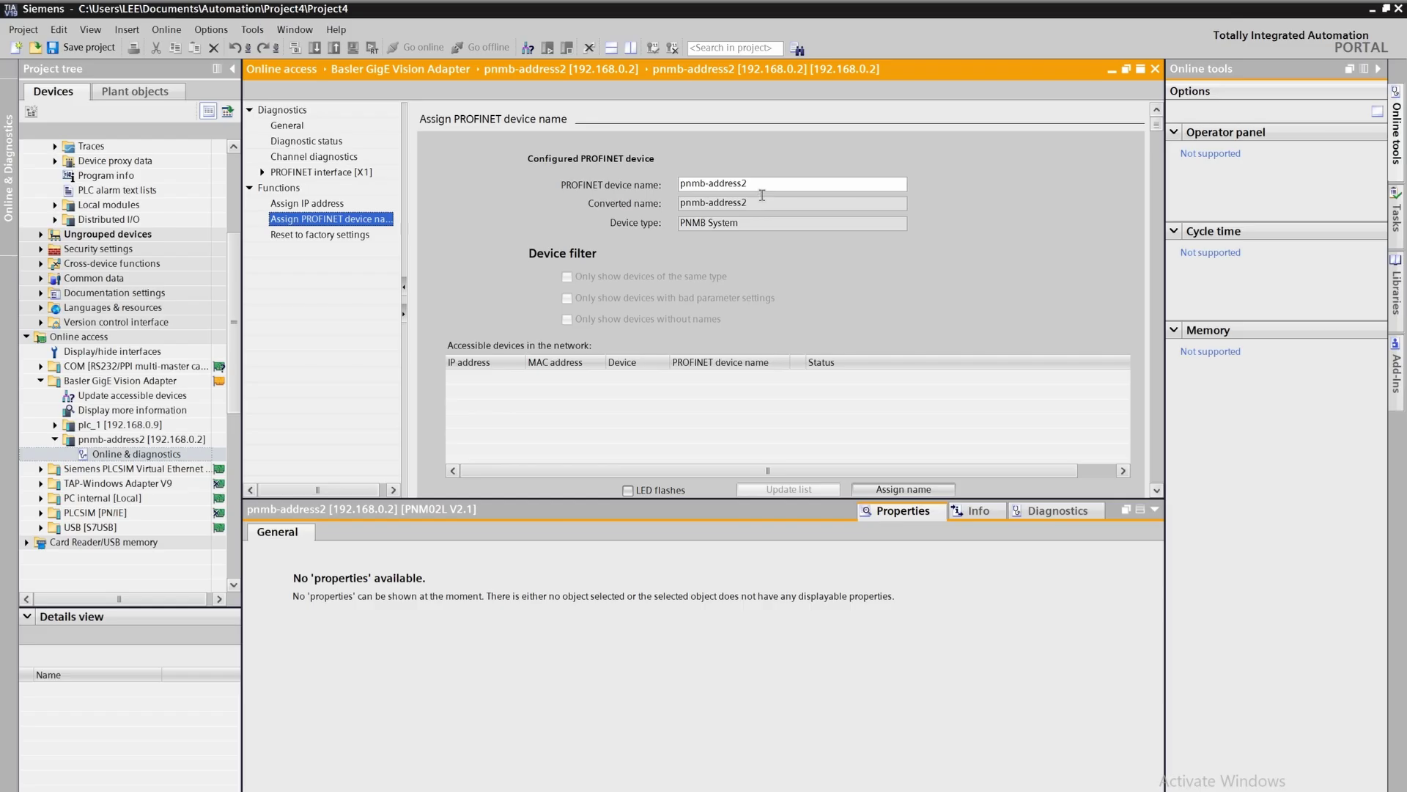
pyautogui.click(764, 188)
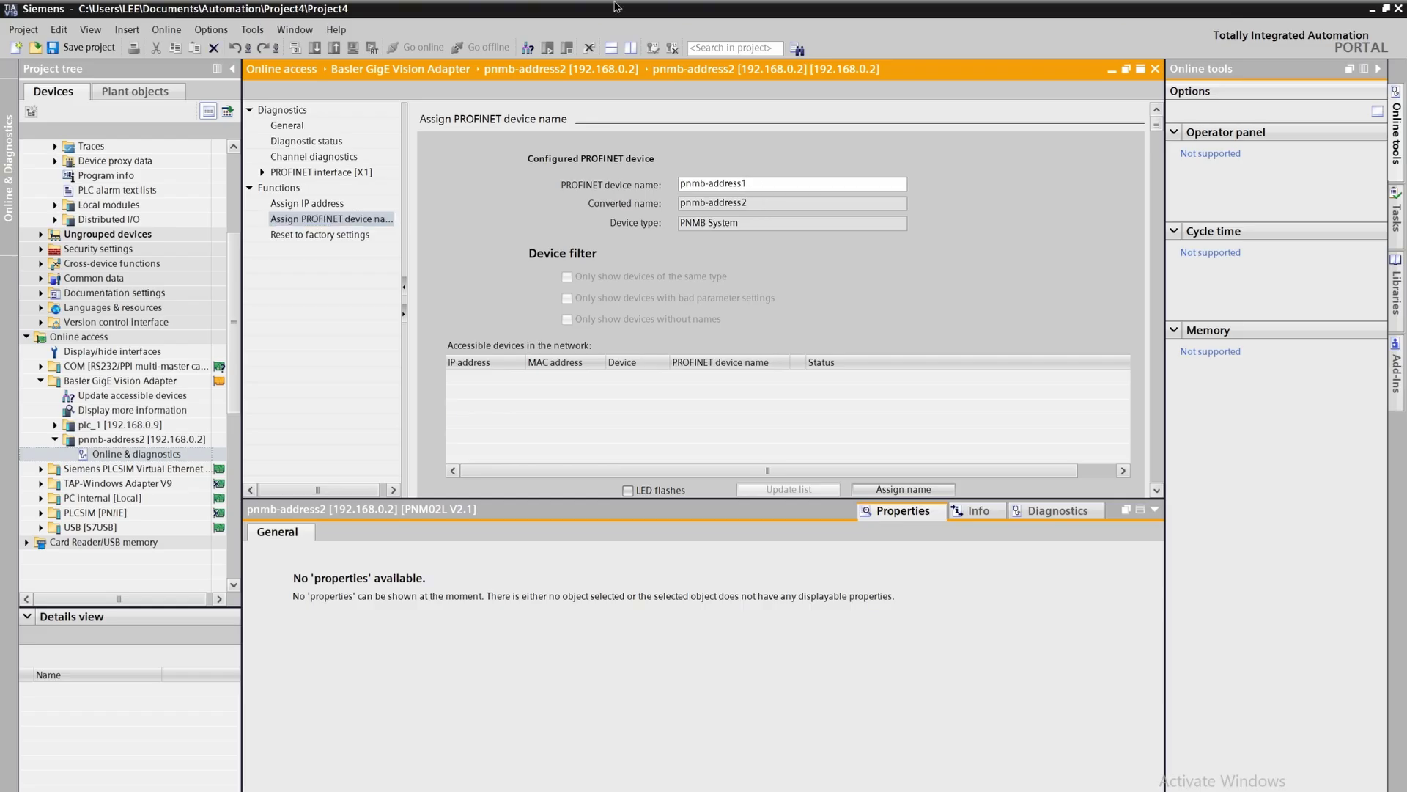
pyautogui.click(916, 489)
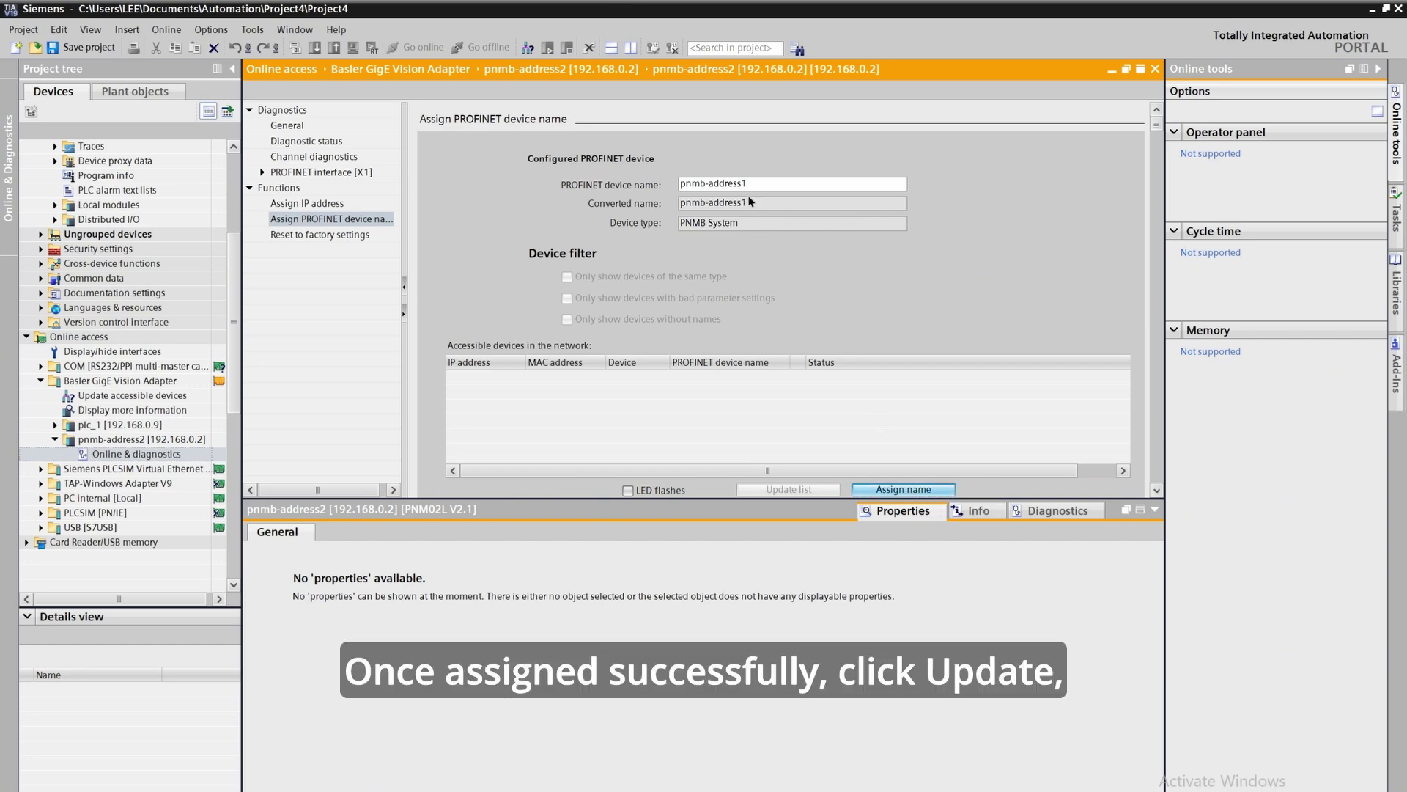
pyautogui.doubleClick(117, 394)
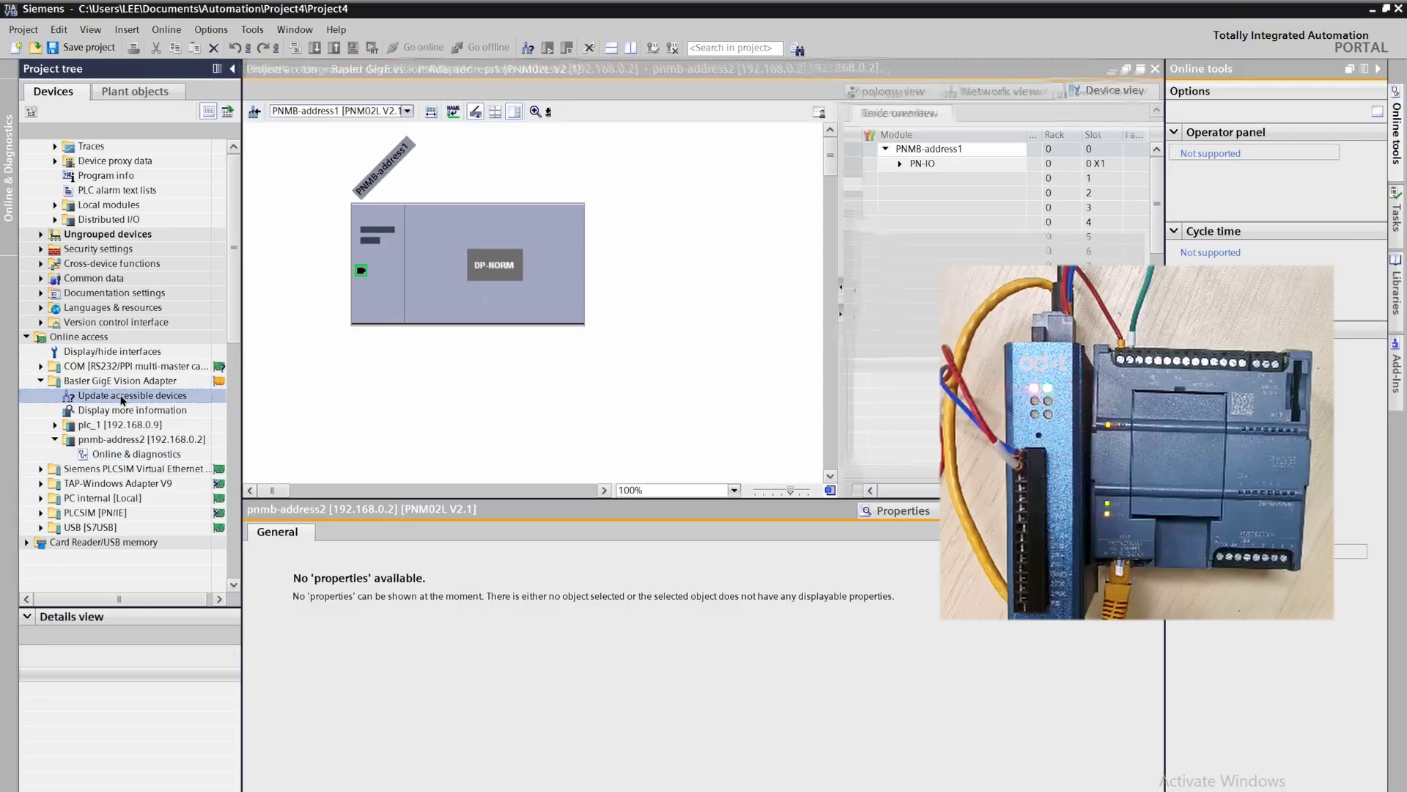
pyautogui.scroll(-1, 135, 526)
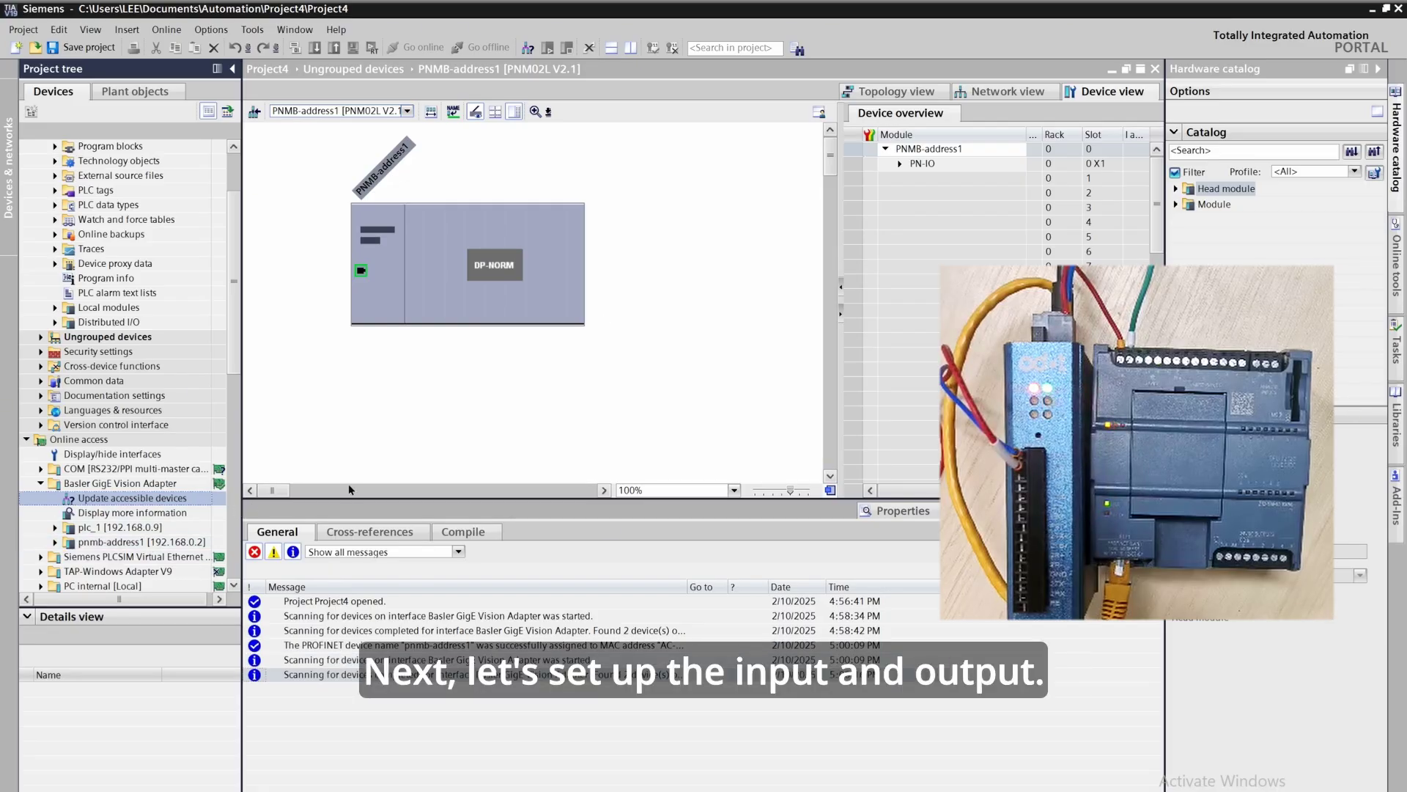
# - Add the Input 0032 Bytes module in slot 1 and the Output 0008 Bytes module in slot 2 of PNMB-address1
pyautogui.click(1177, 206)
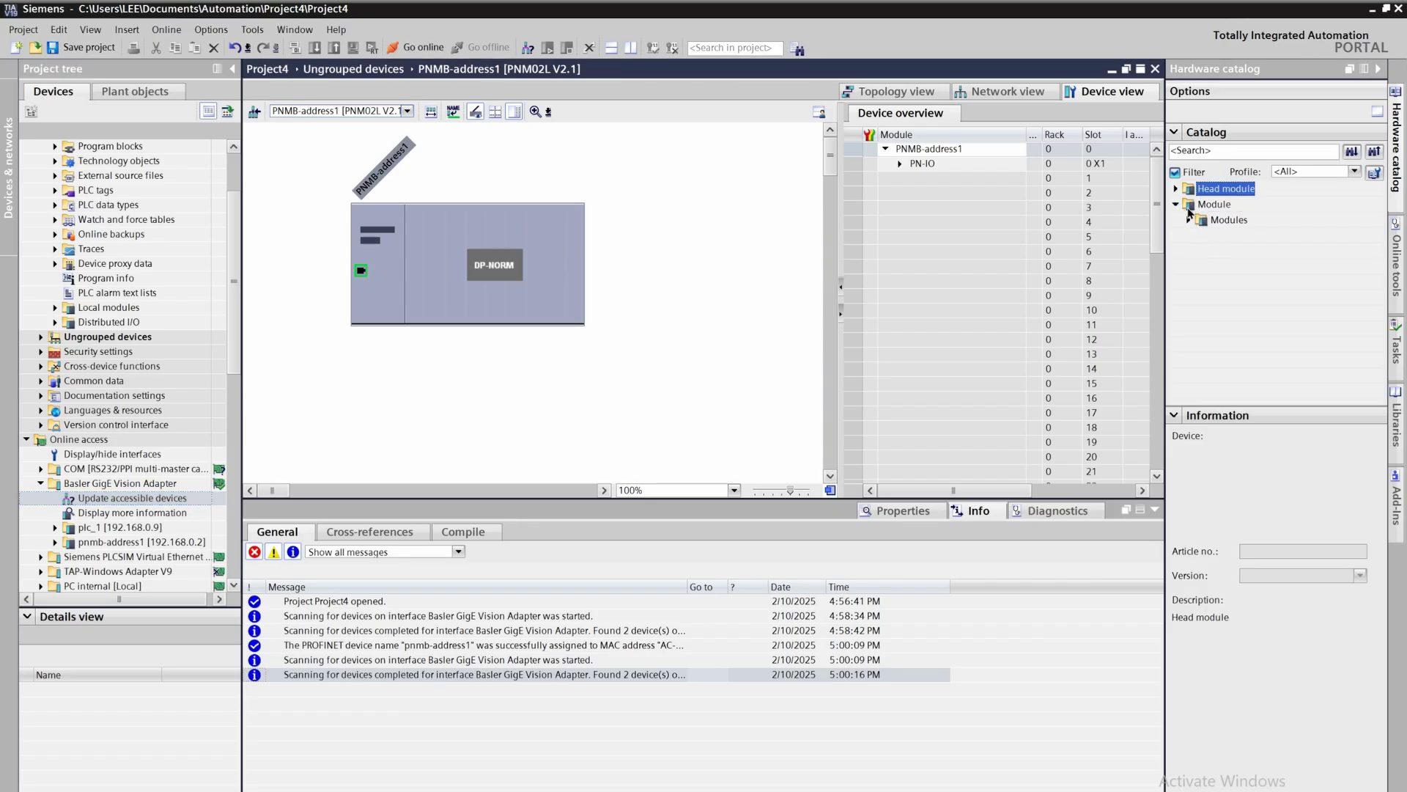
pyautogui.click(1190, 220)
pyautogui.click(1203, 236)
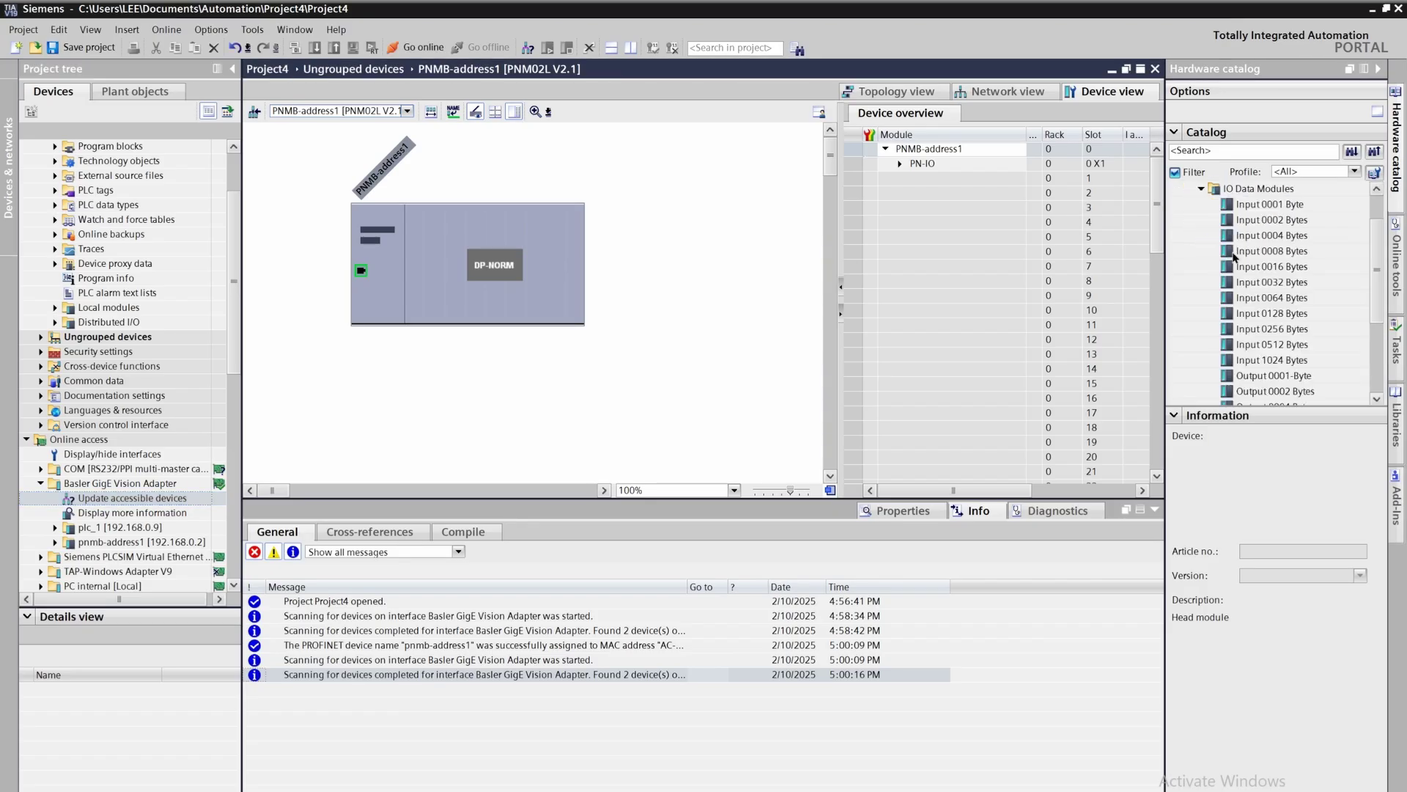
pyautogui.moveTo(1275, 288); pyautogui.dragTo(998, 182)
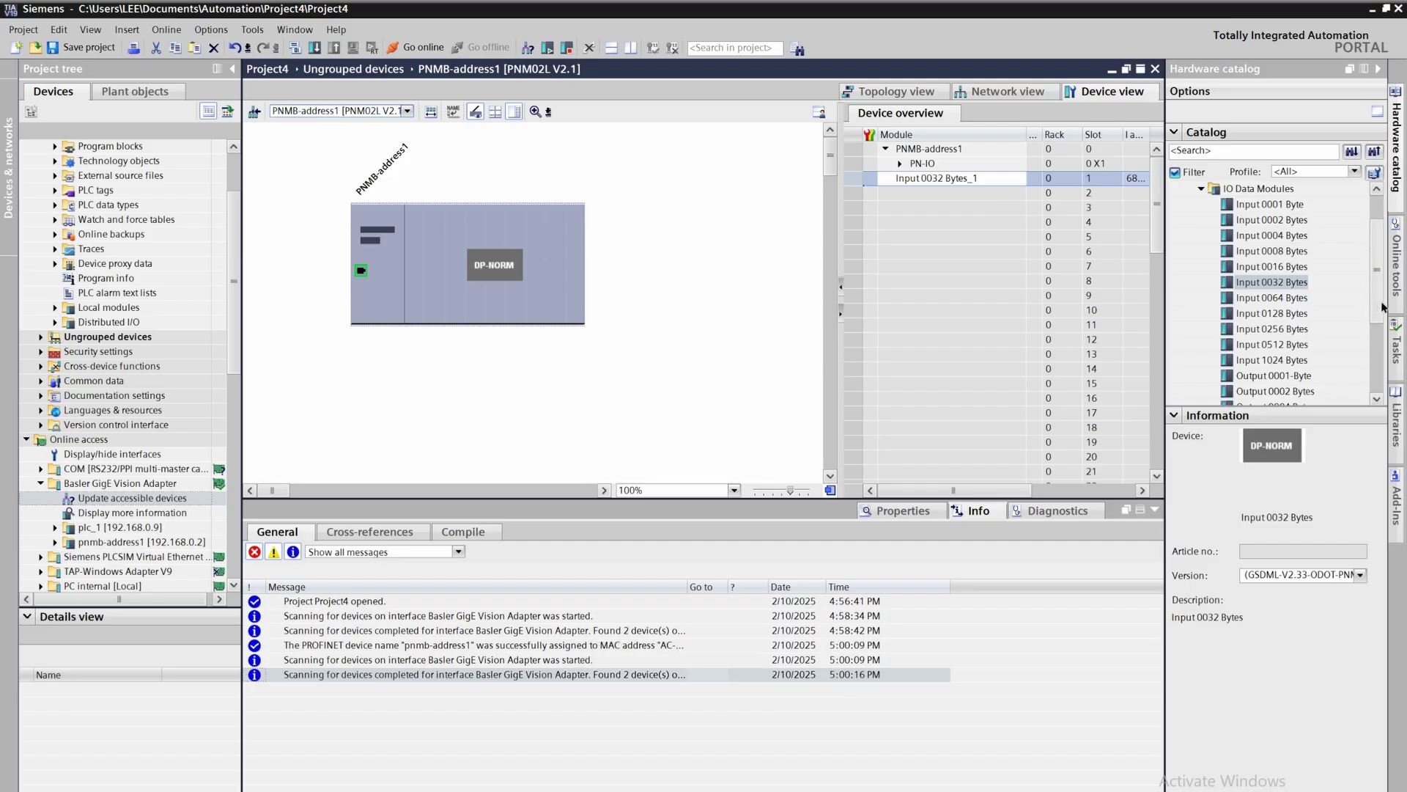
pyautogui.scroll(-1, 1383, 309)
pyautogui.click(1298, 391)
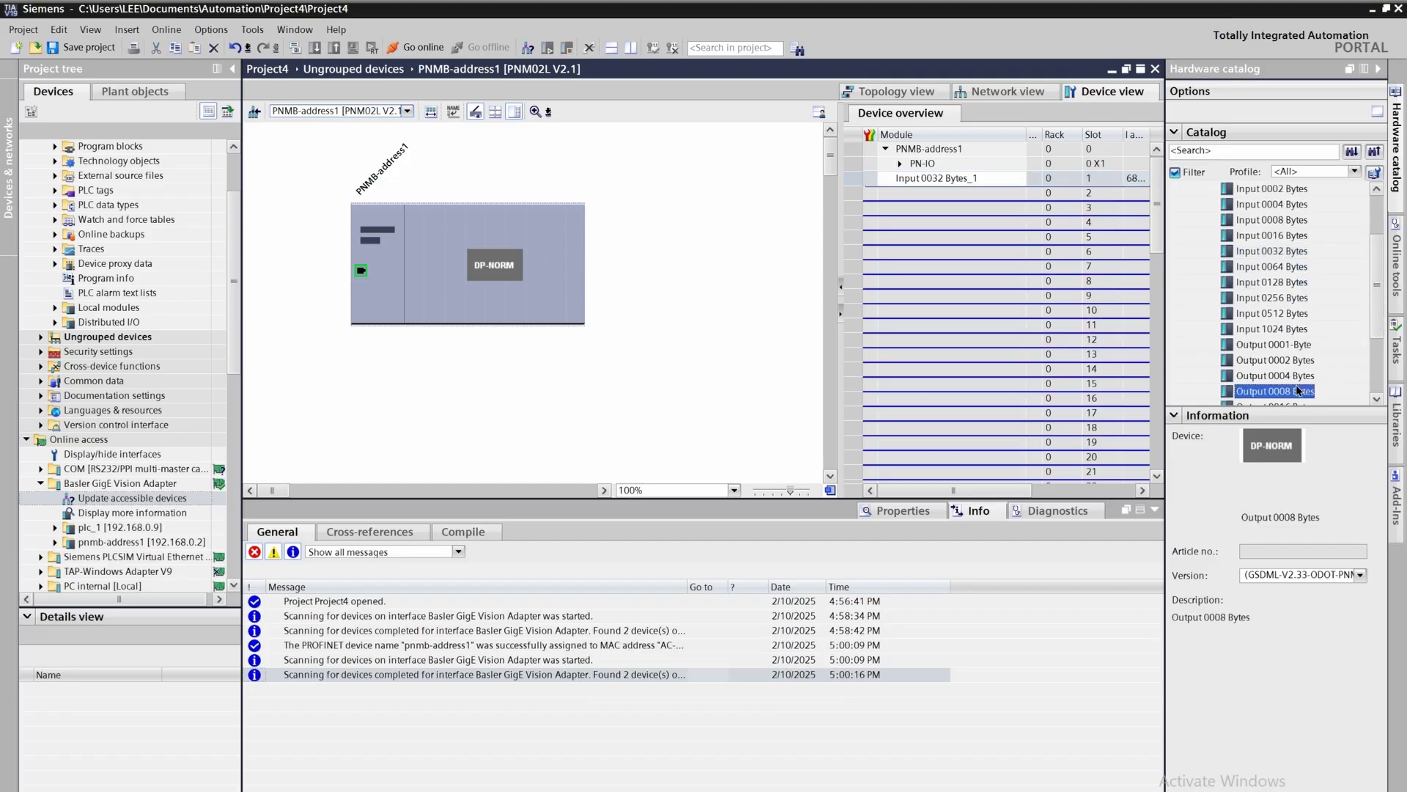
pyautogui.moveTo(1293, 388); pyautogui.dragTo(975, 195)
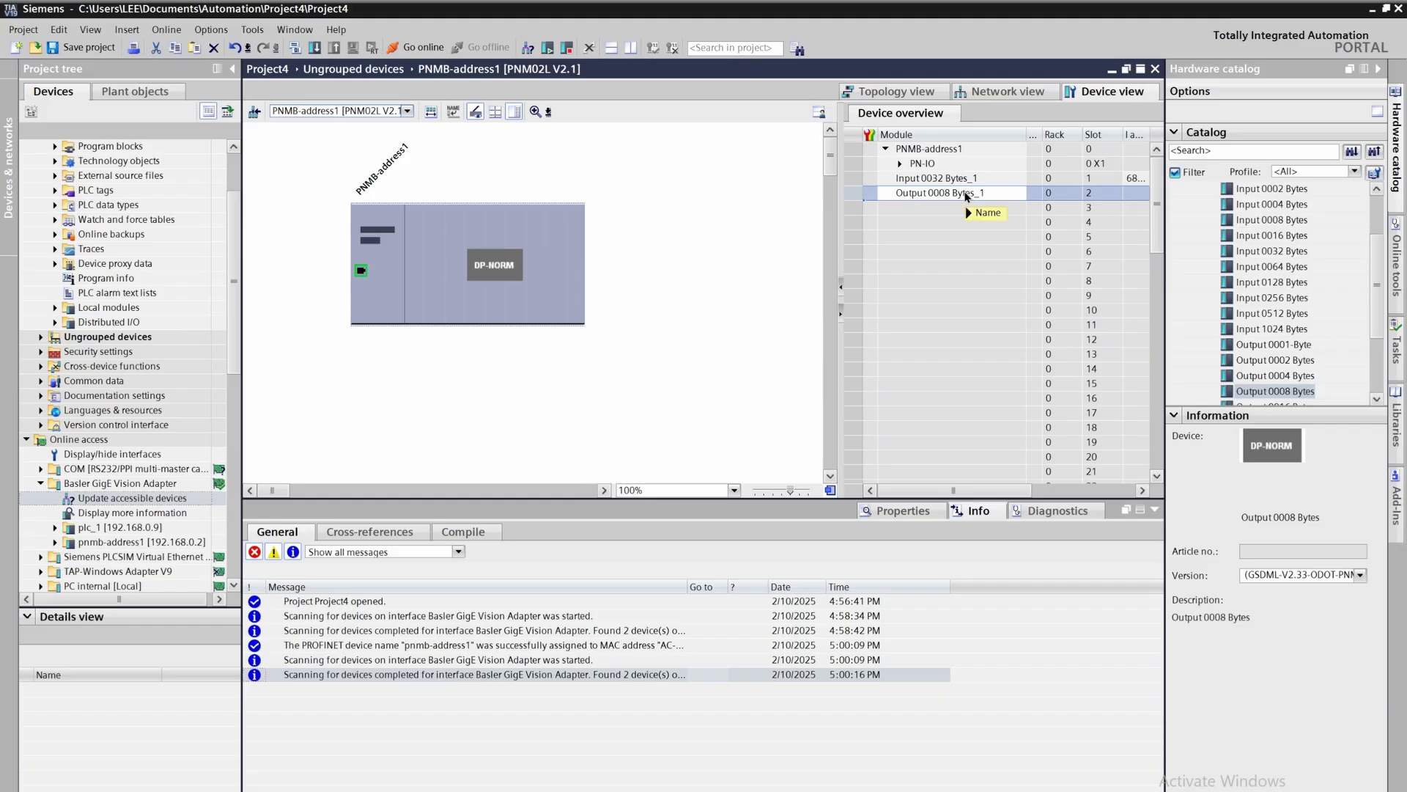
pyautogui.click(941, 207)
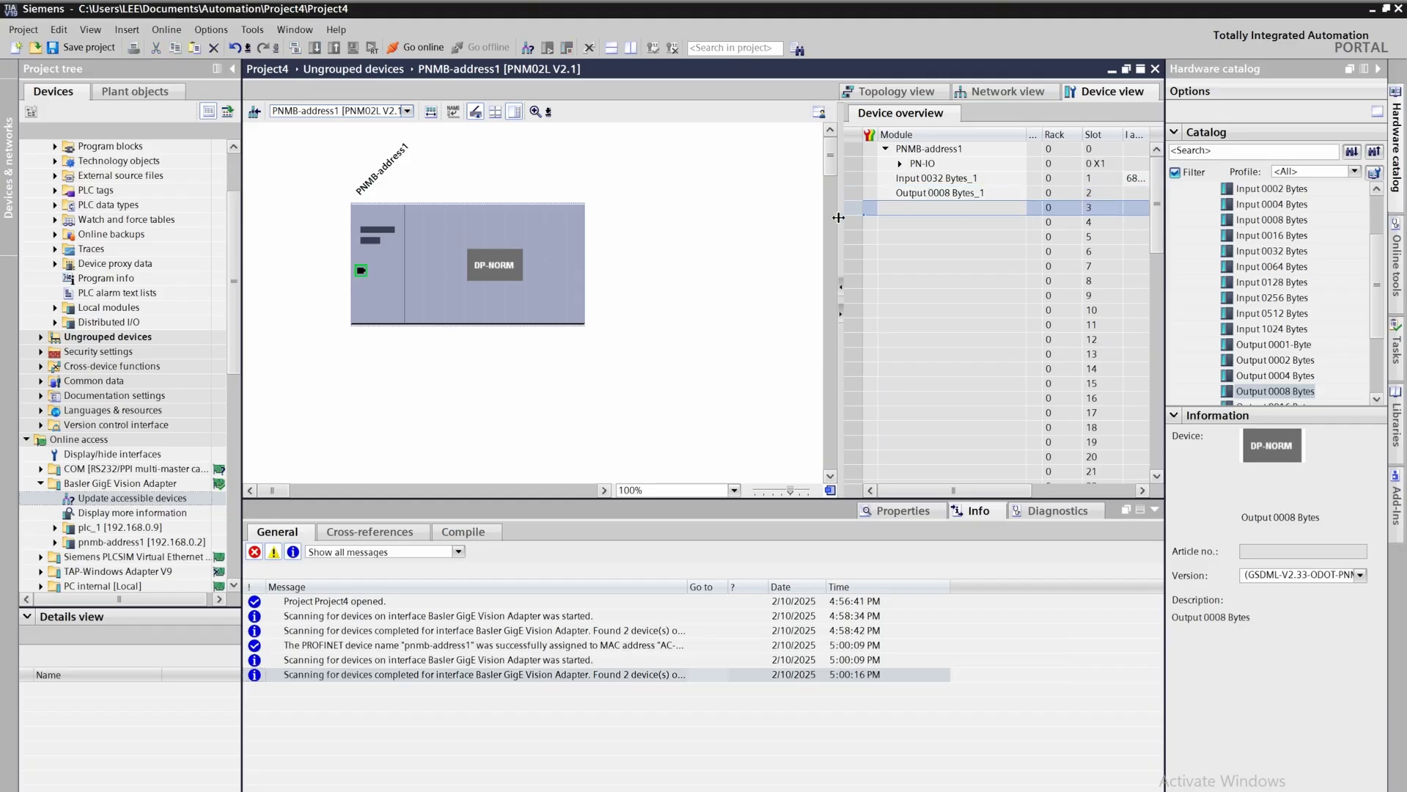
pyautogui.moveTo(837, 217); pyautogui.dragTo(853, 217)
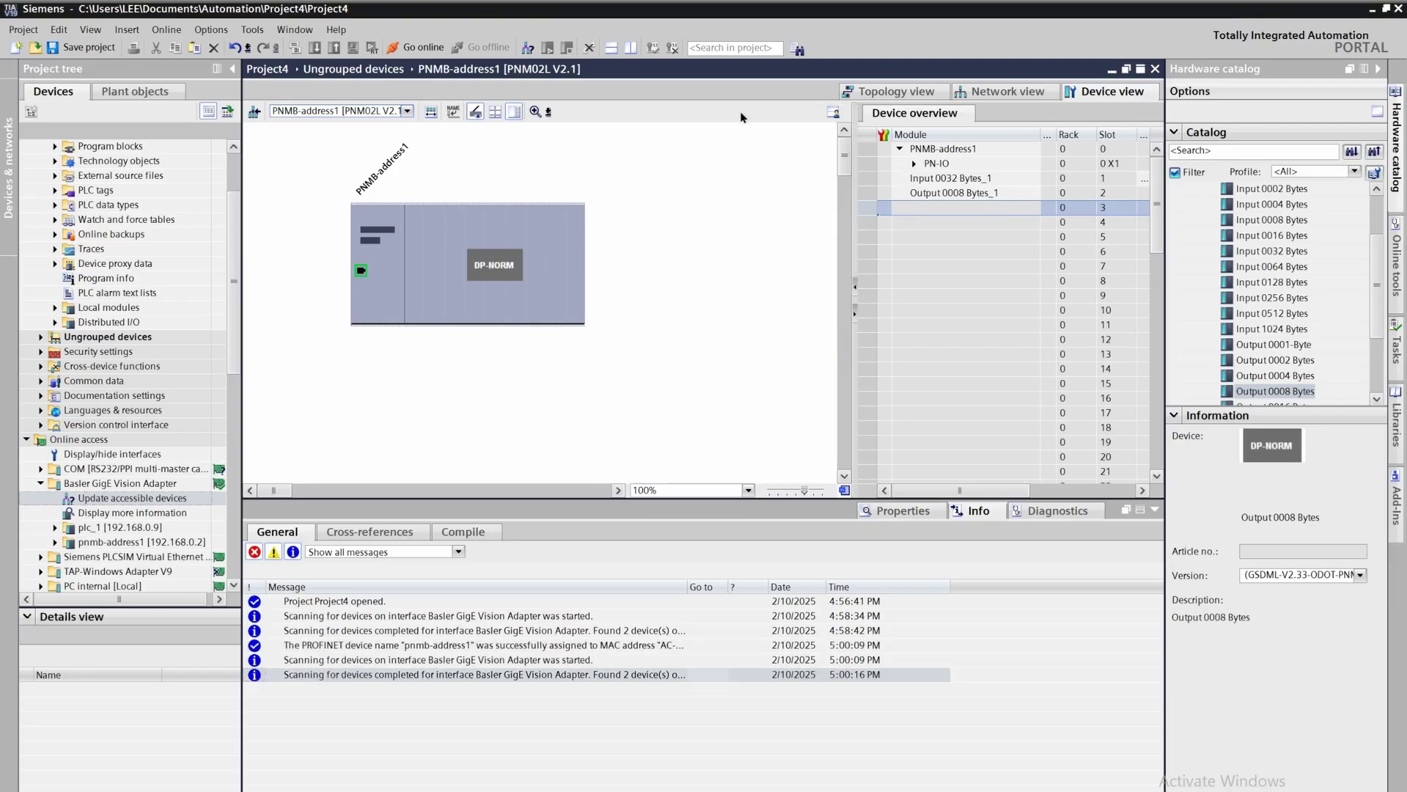
# - Compile PLC_1 from the network view and load it to the CPU at 192.168.0.9, continuing without software synchronization
pyautogui.click(1019, 95)
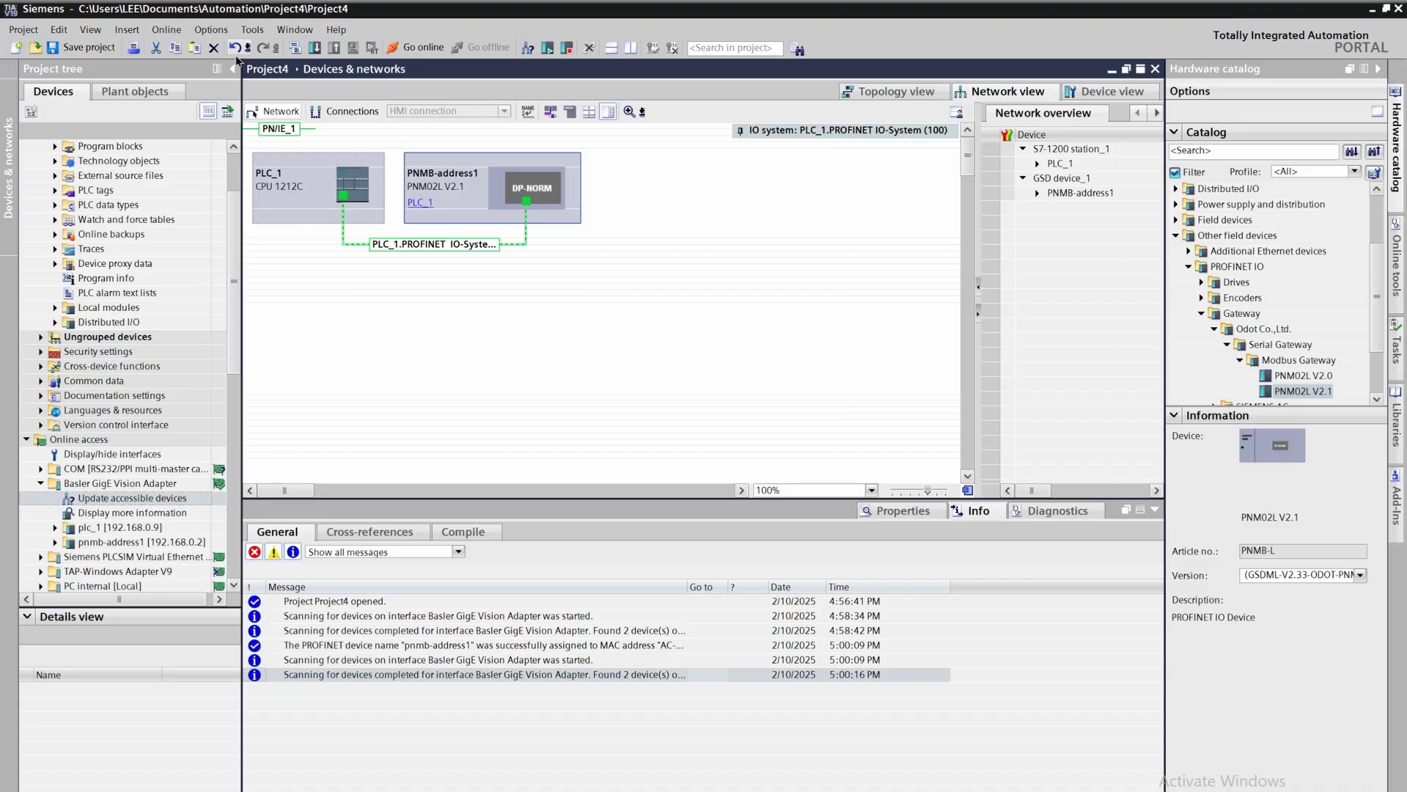
pyautogui.click(295, 48)
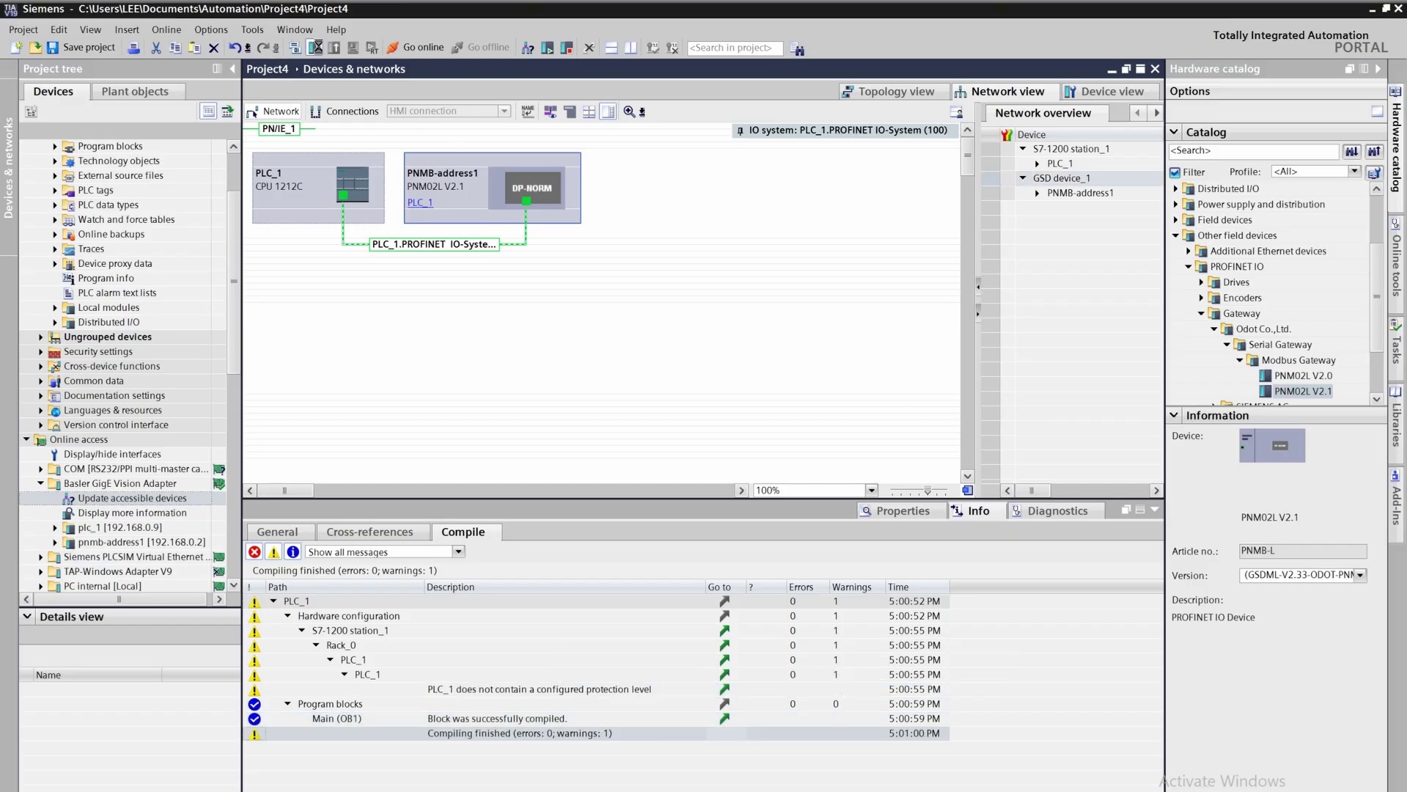
pyautogui.click(315, 48)
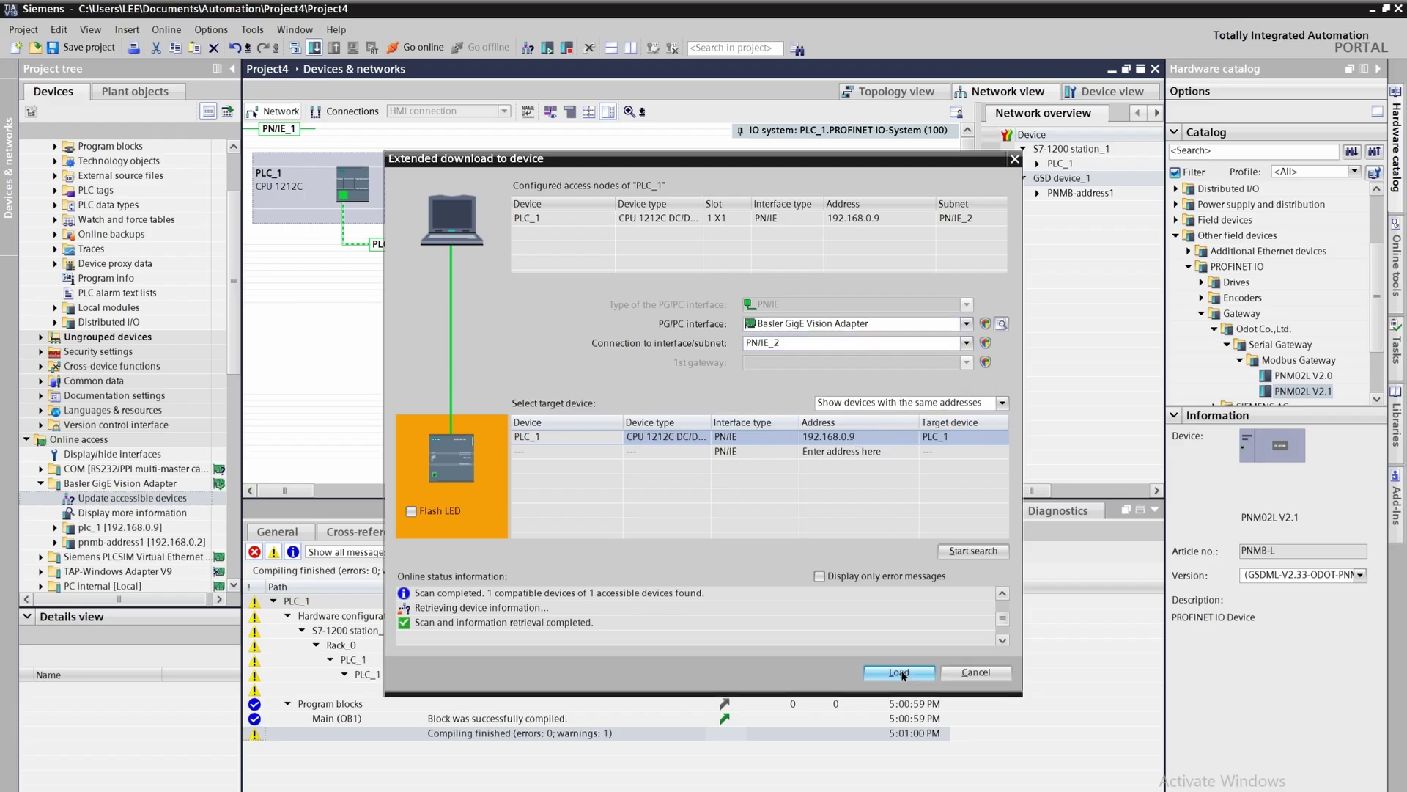
pyautogui.click(900, 670)
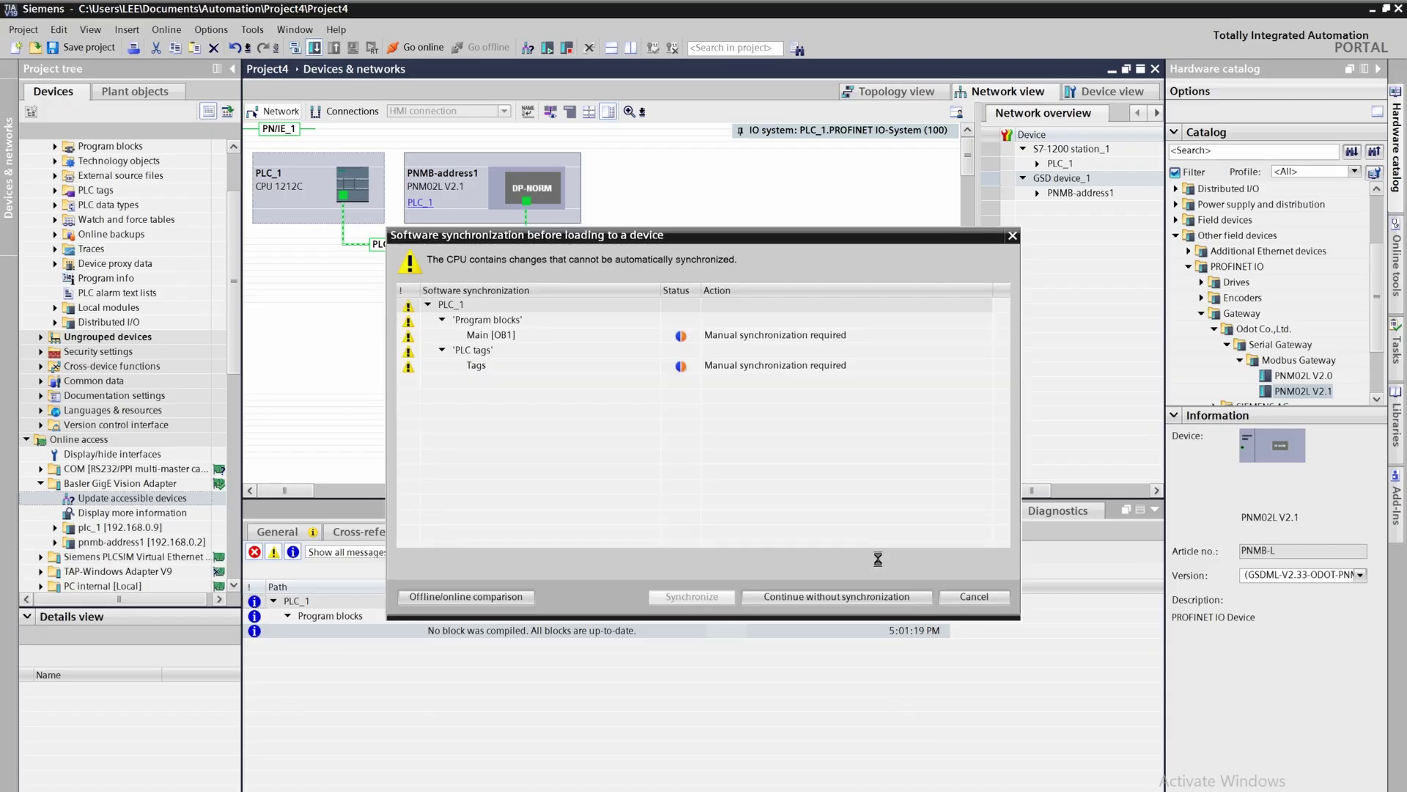
pyautogui.click(852, 596)
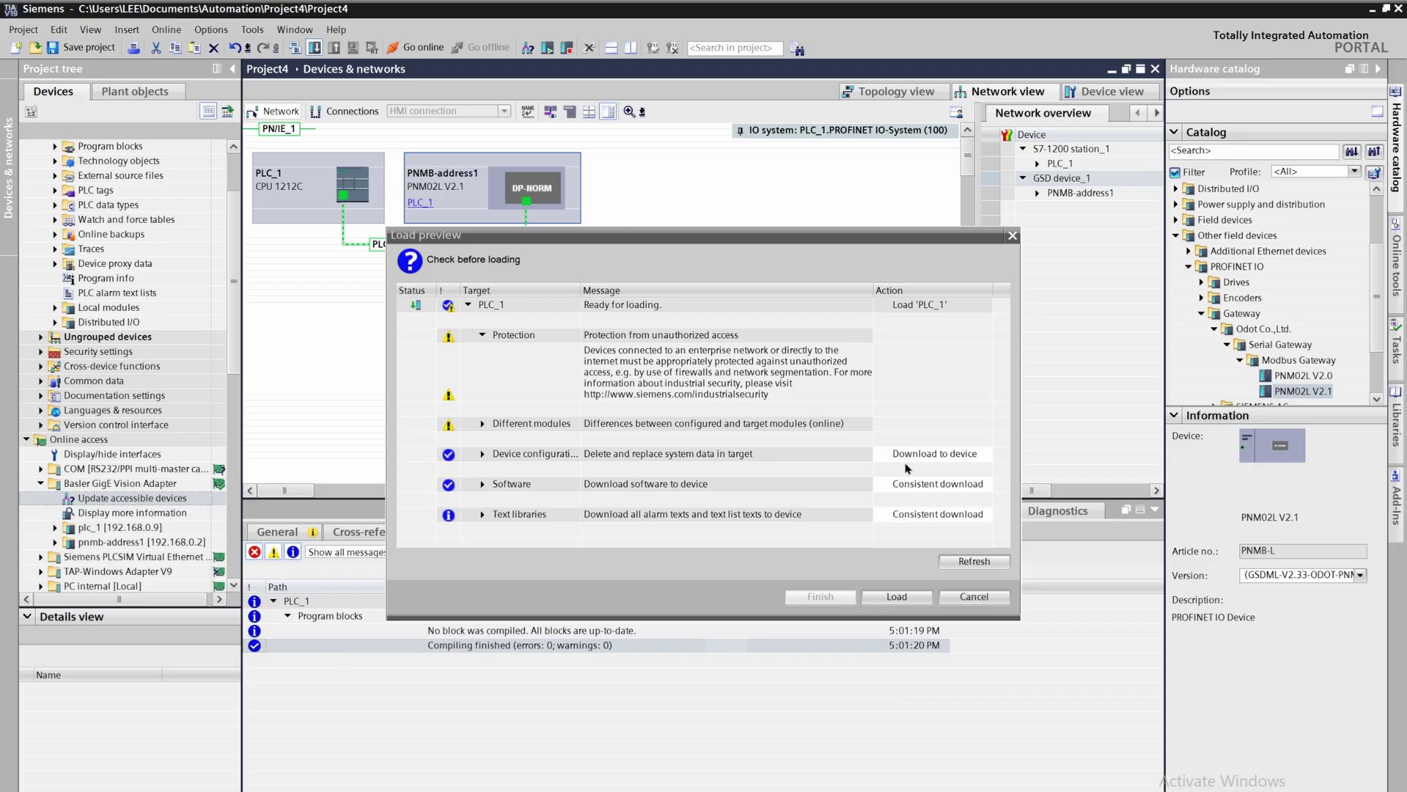
pyautogui.click(896, 596)
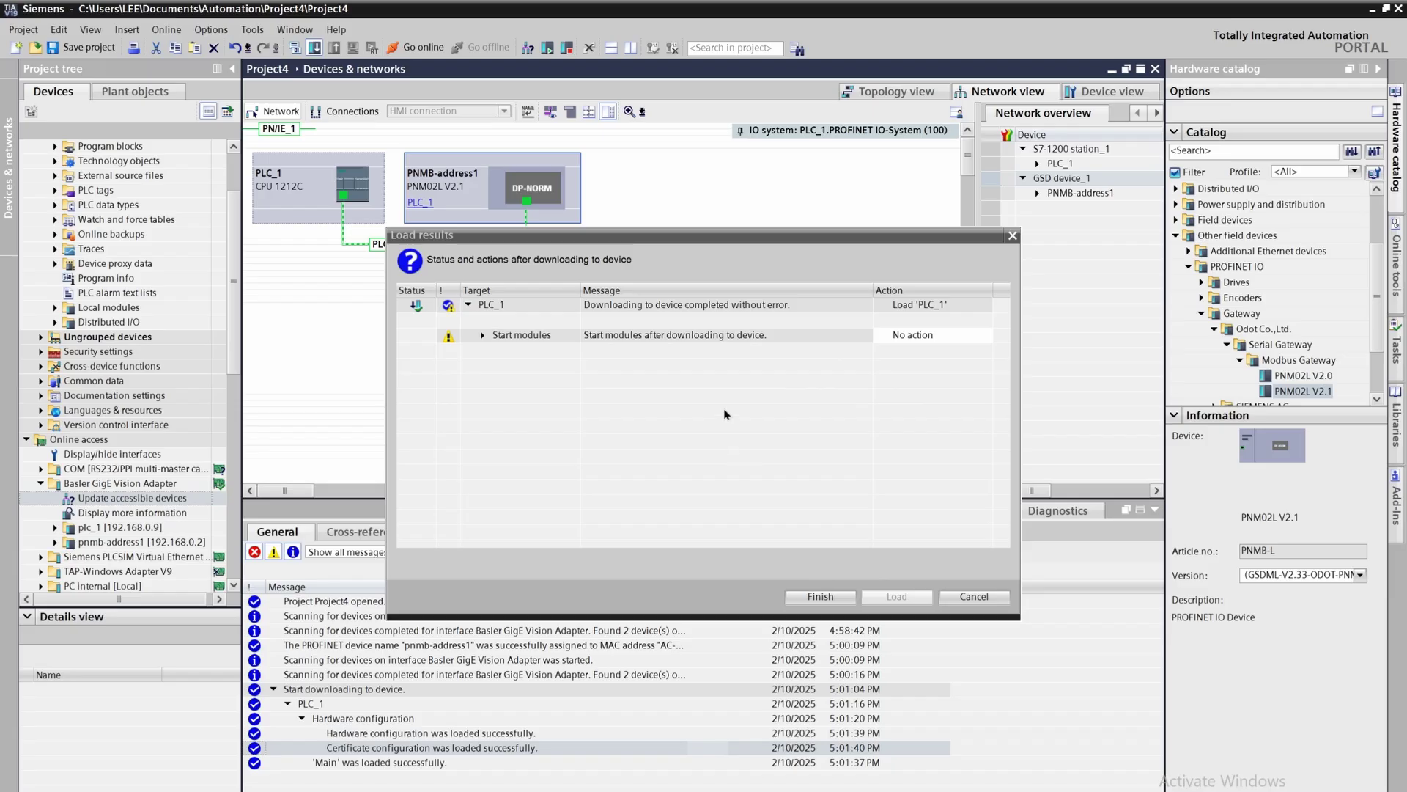
# - Finish the download to PLC_1 with the Start modules action set to No action
pyautogui.click(950, 336)
pyautogui.click(950, 336)
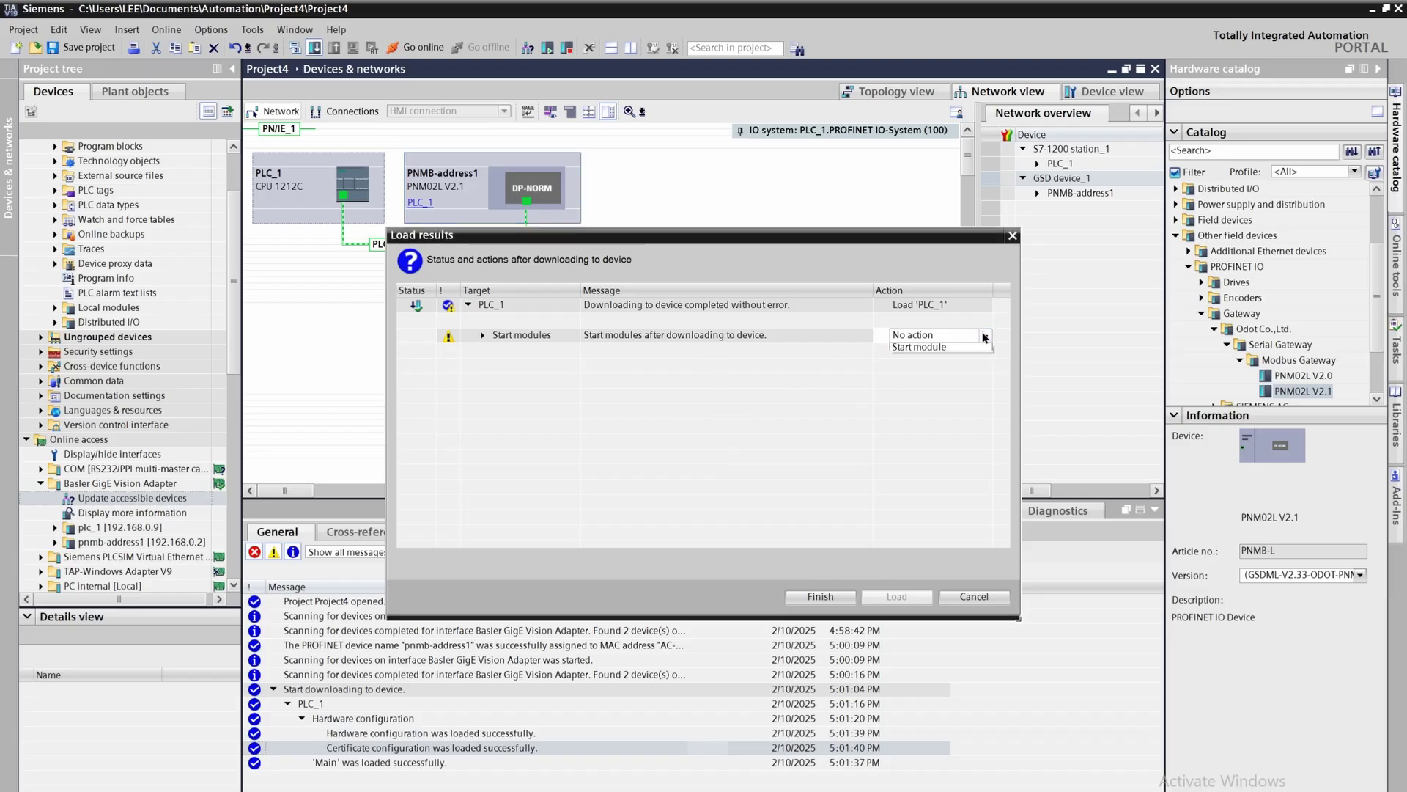
pyautogui.click(985, 335)
pyautogui.click(962, 359)
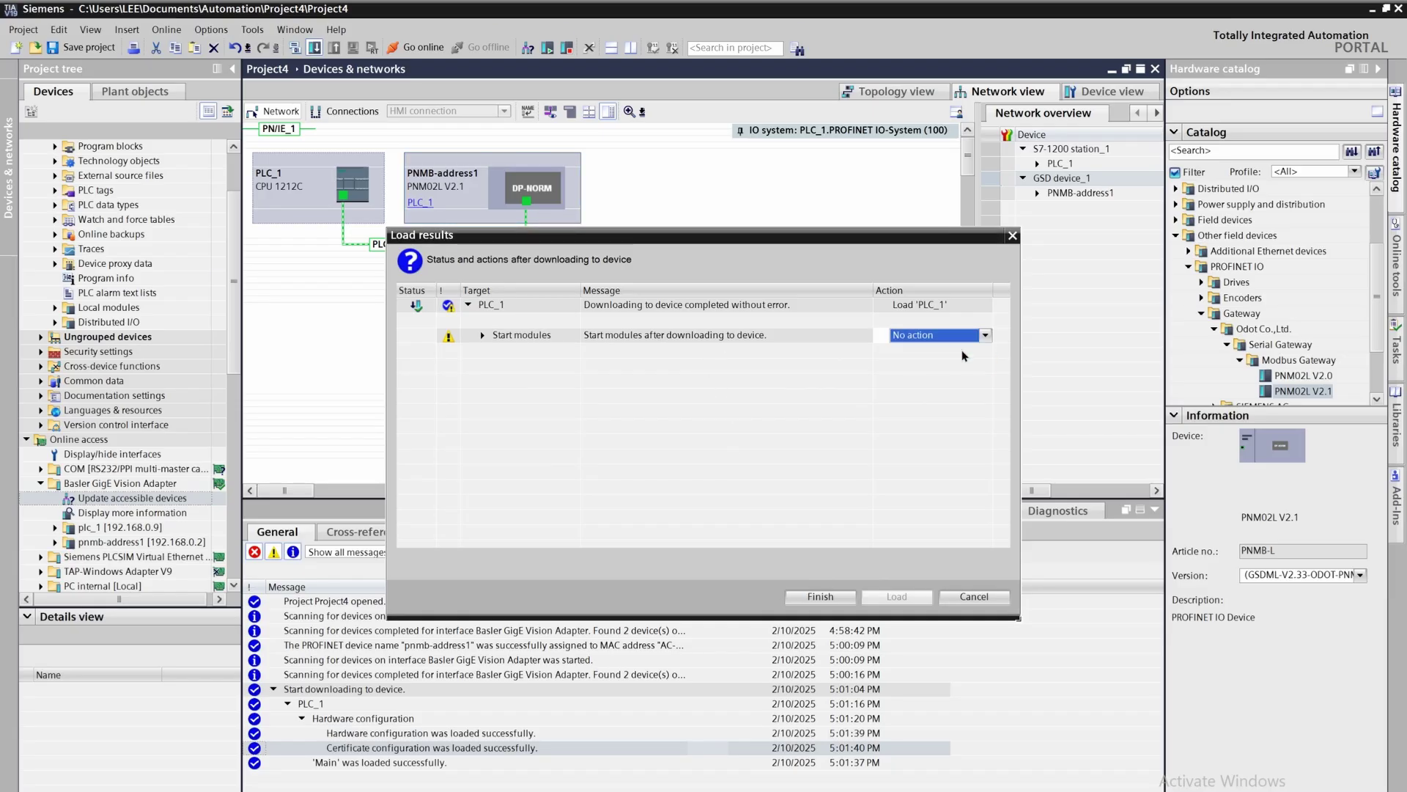
pyautogui.click(825, 598)
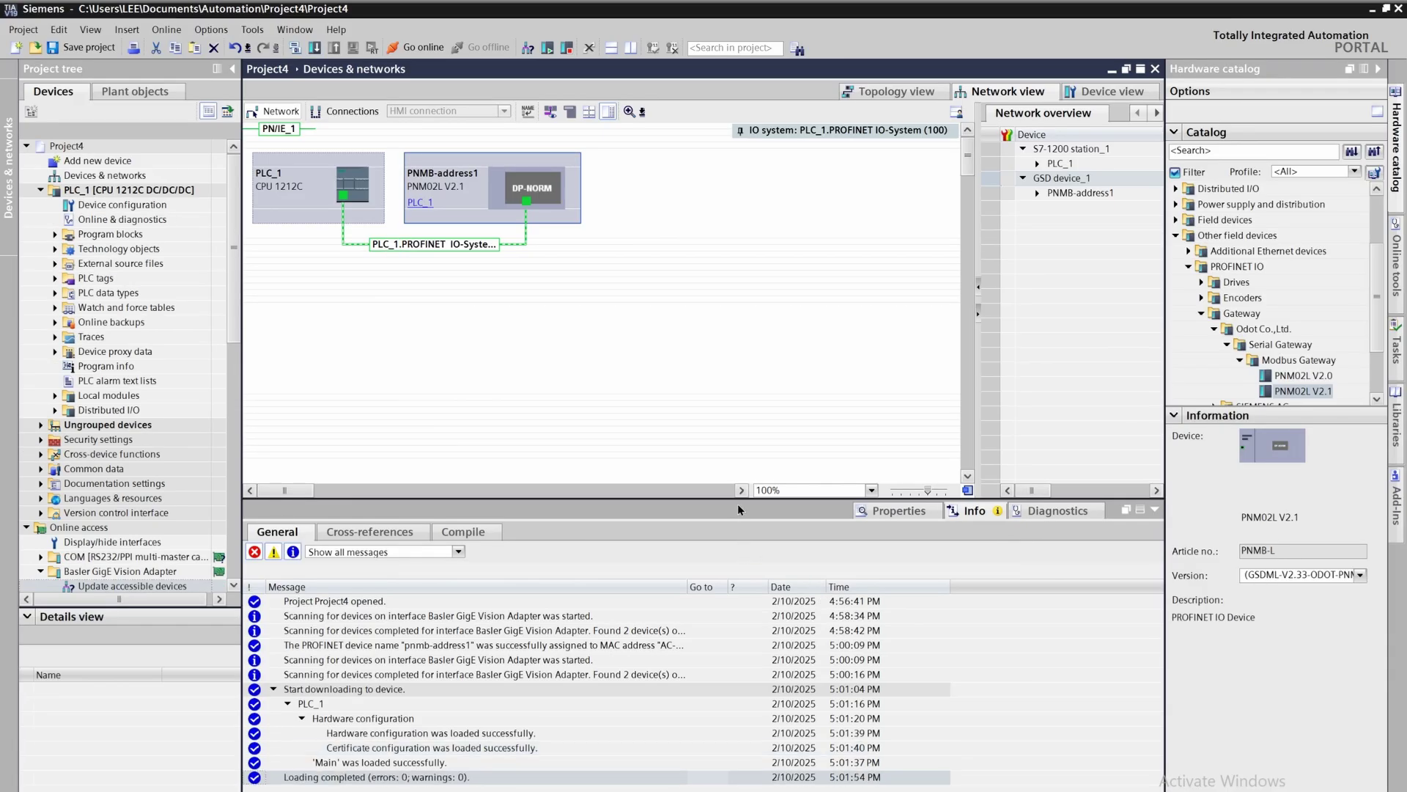
# - Collapse the hardware catalog and add a new watch table under PLC_1's watch and force tables
pyautogui.moveTo(737, 502); pyautogui.dragTo(739, 522)
pyautogui.click(1377, 71)
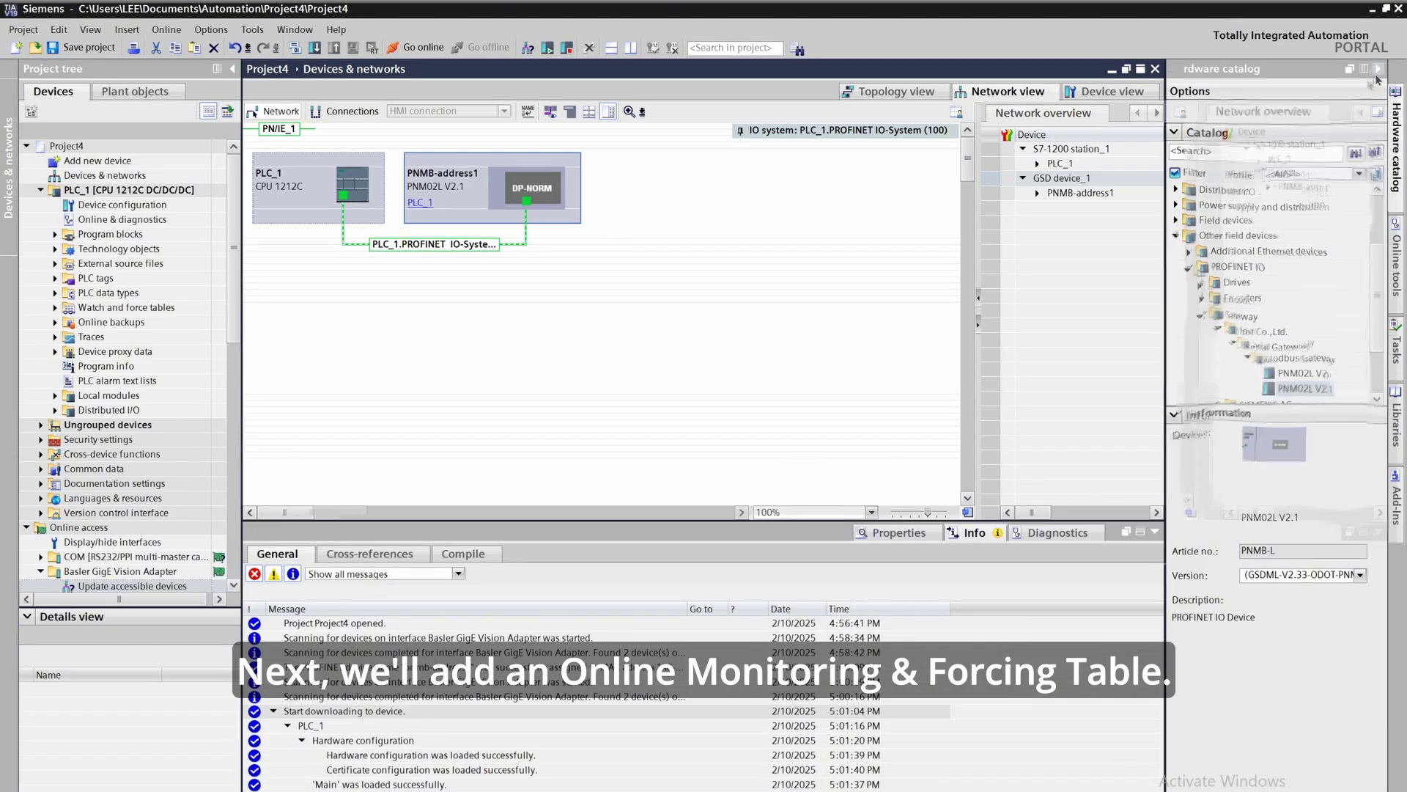
pyautogui.moveTo(233, 234); pyautogui.dragTo(233, 253)
pyautogui.click(57, 286)
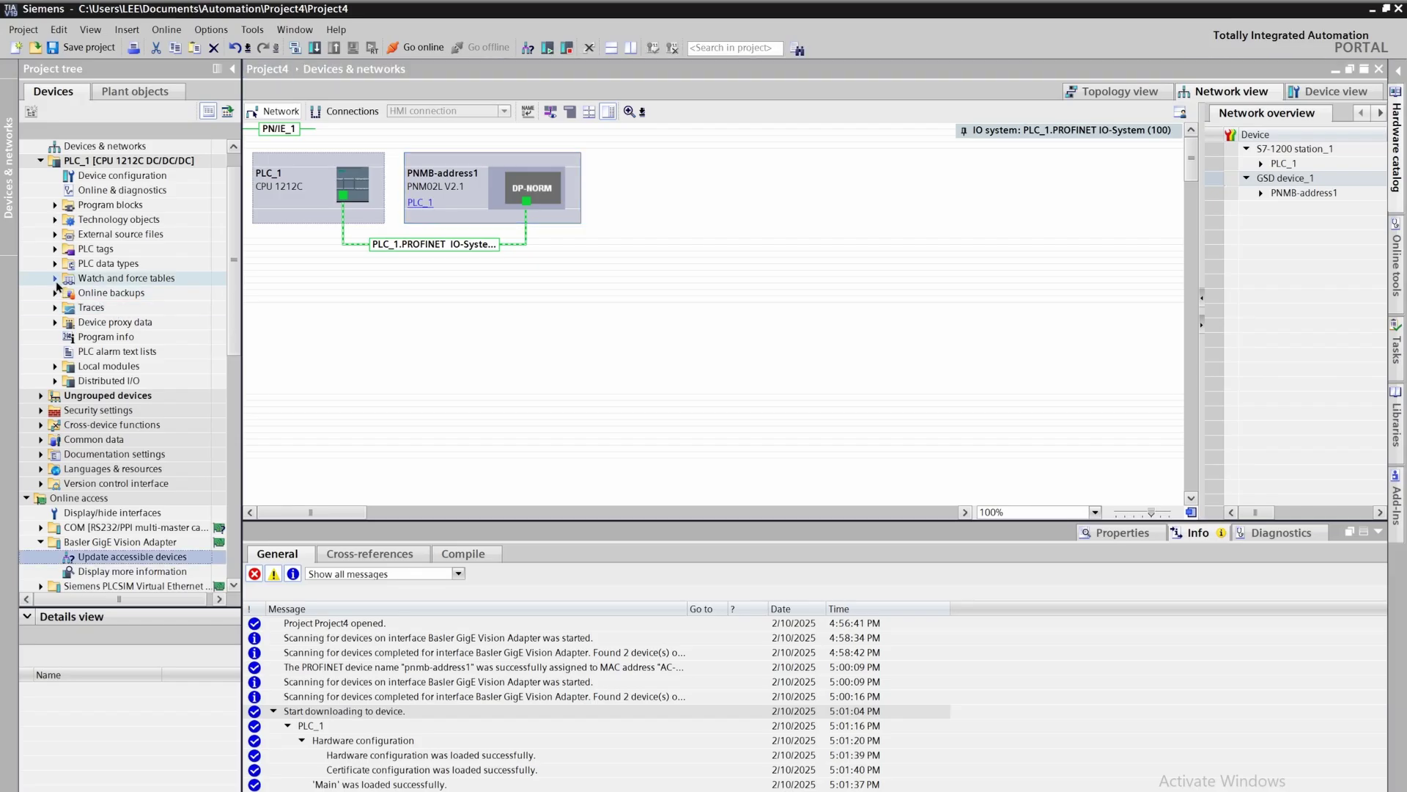
pyautogui.click(55, 280)
pyautogui.click(113, 292)
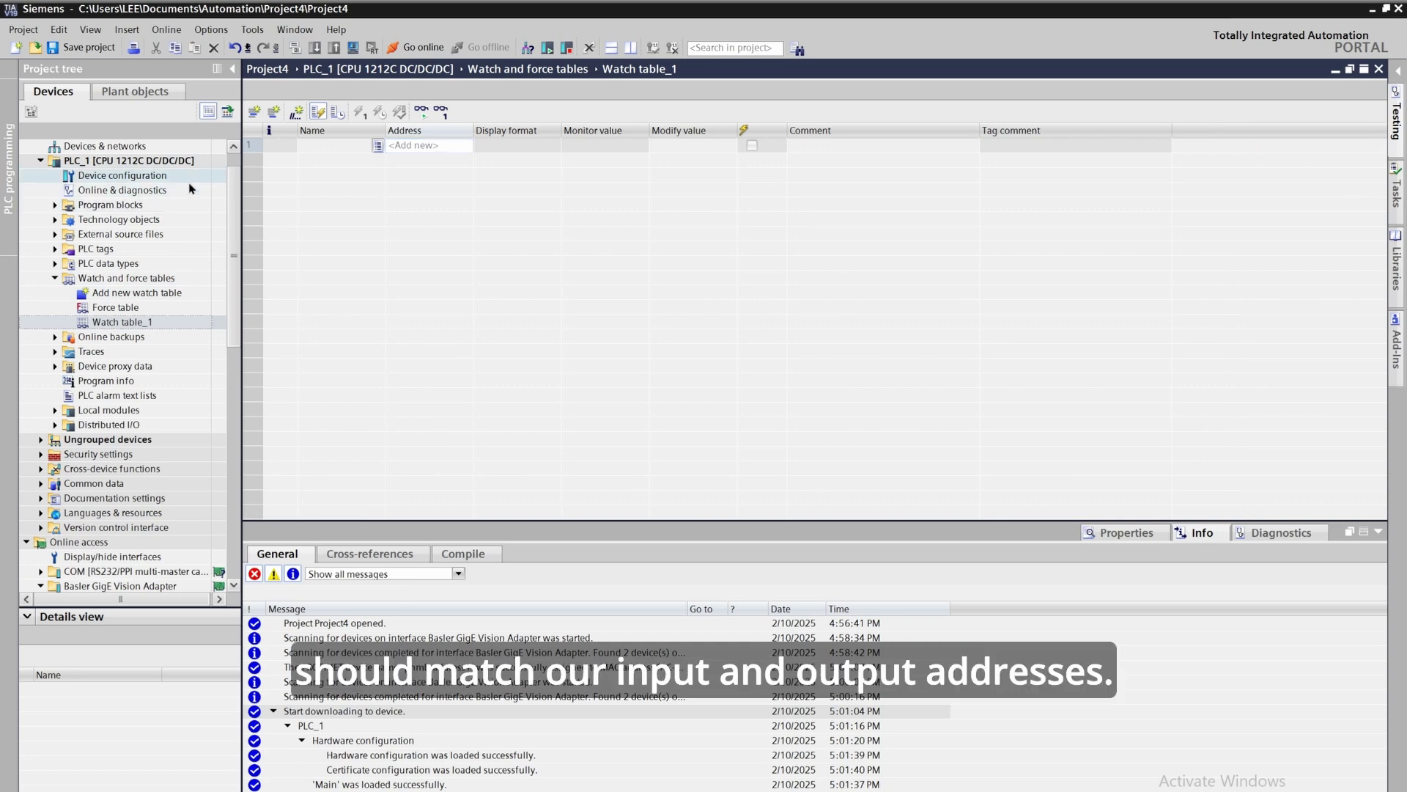
# - Show PNMB-address1 in the device view and widen its device overview to examine the modules' I and Q addresses
pyautogui.doubleClick(187, 176)
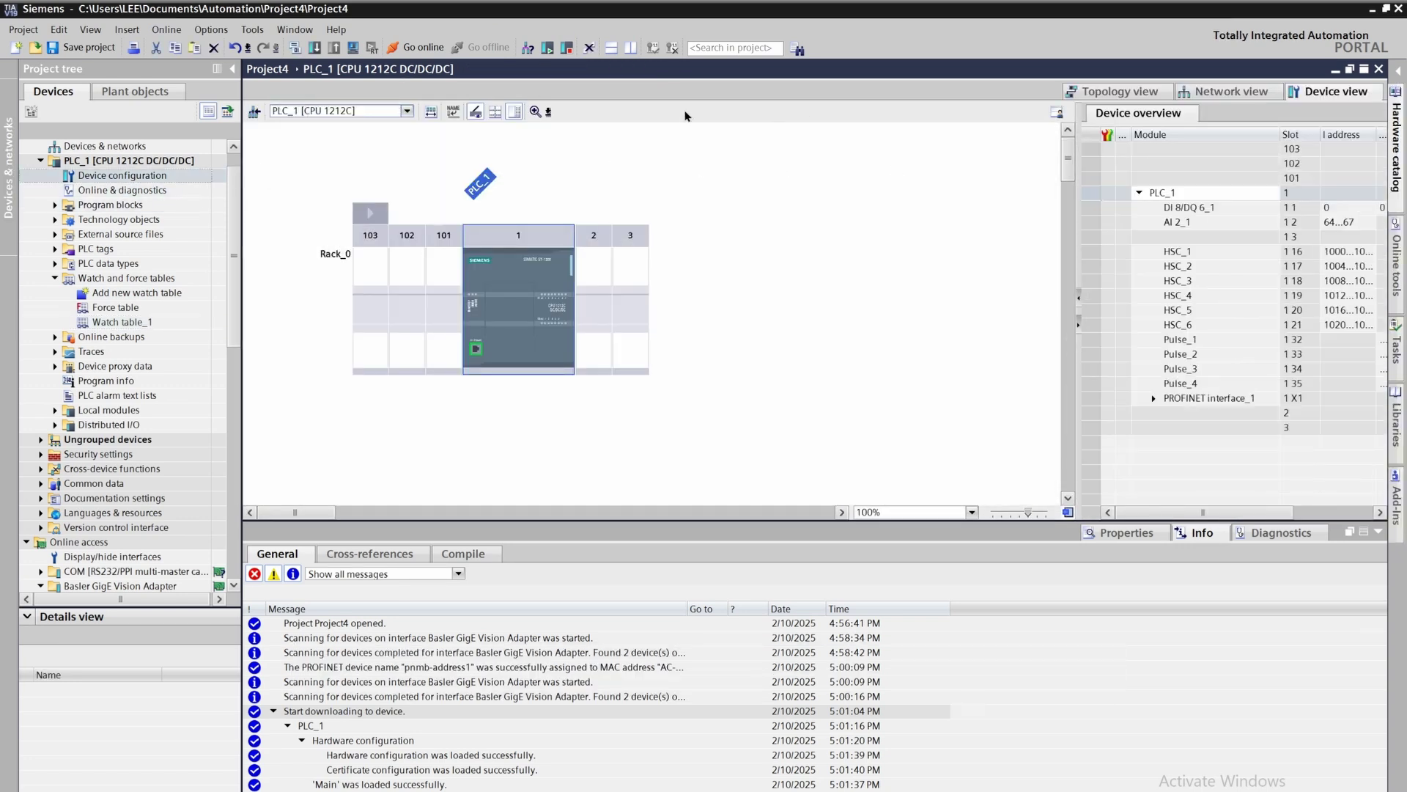
pyautogui.click(405, 111)
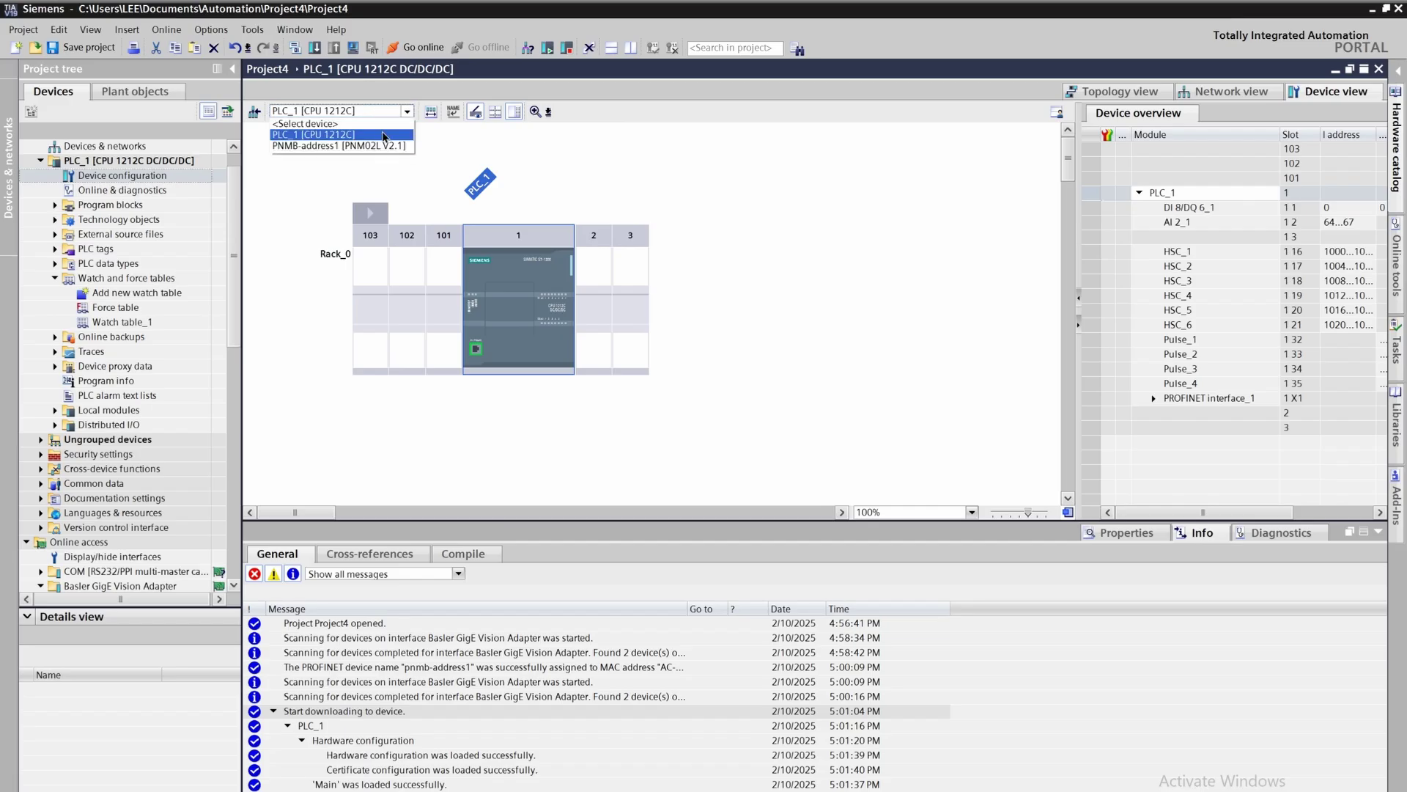
pyautogui.click(351, 148)
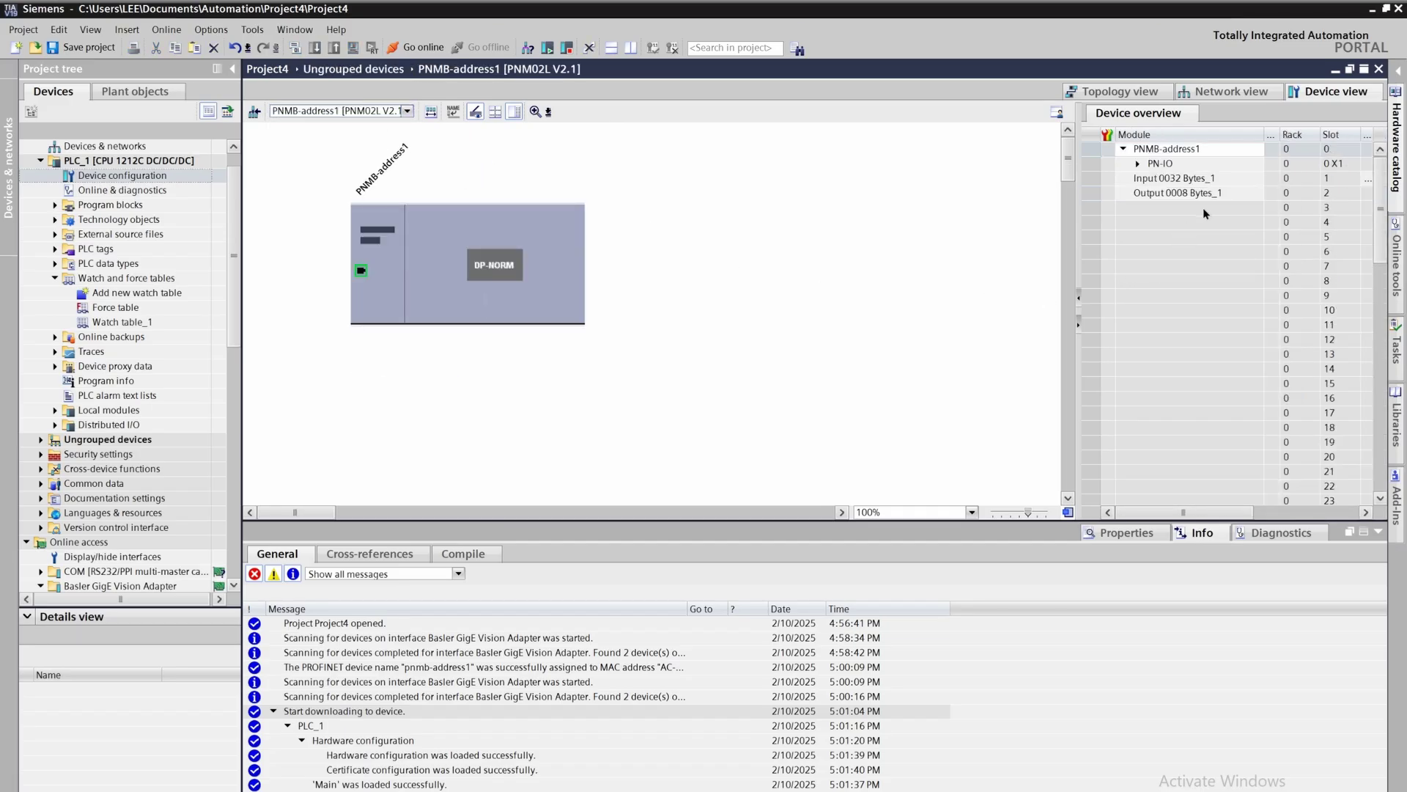
pyautogui.moveTo(1079, 381); pyautogui.dragTo(927, 371)
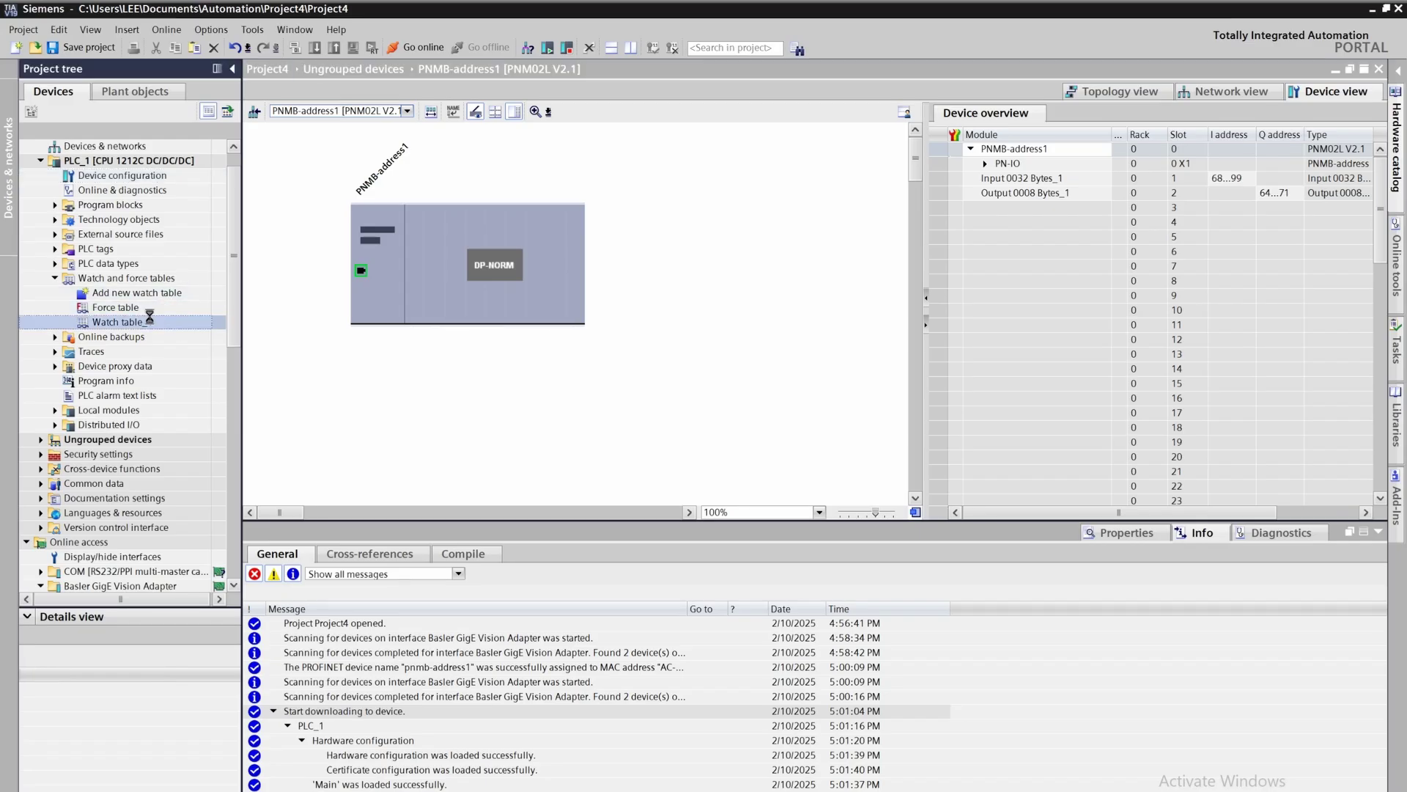
# - Add the input words %IW68, %IW70, %IW72 and %IW74 to Watch table_1
pyautogui.doubleClick(118, 322)
pyautogui.click(431, 149)
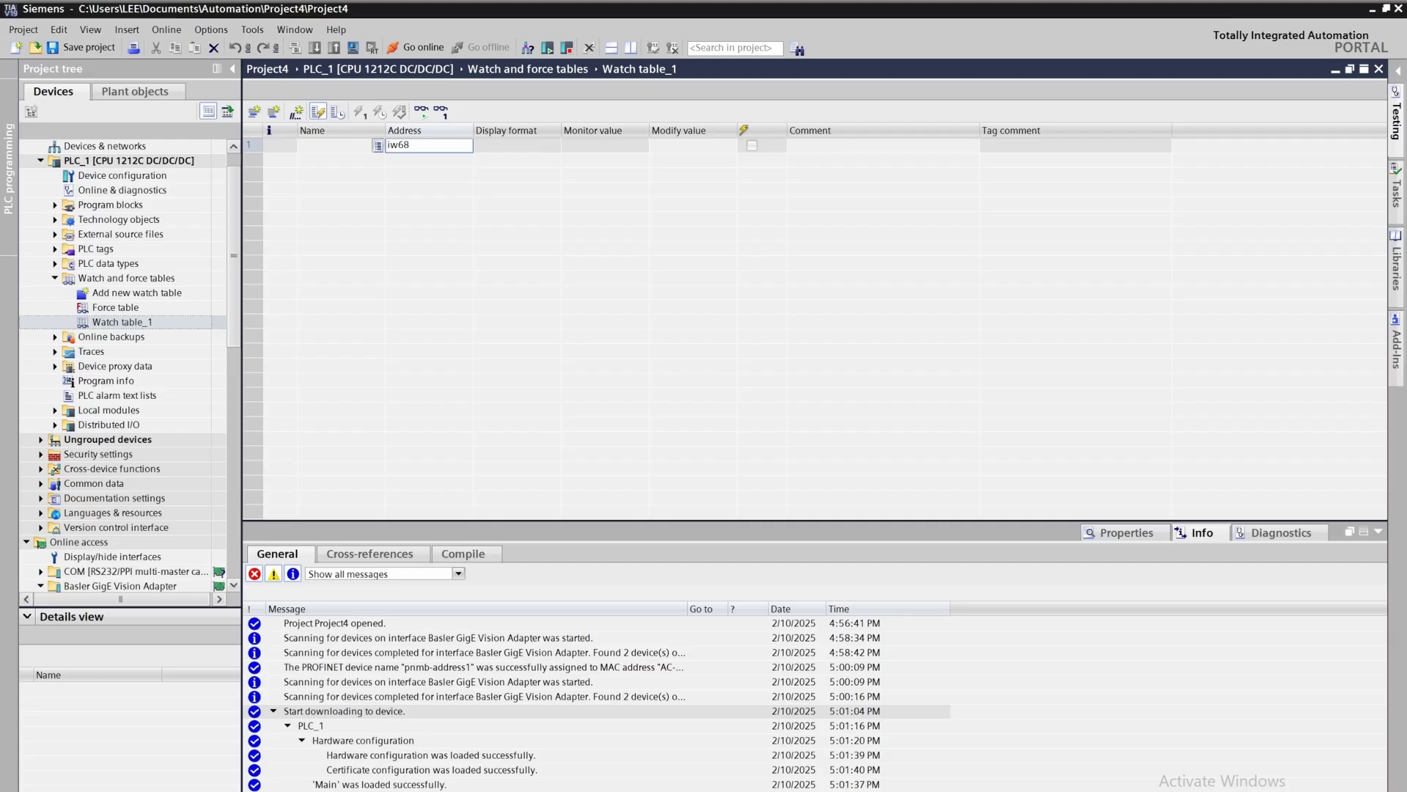
pyautogui.write('iw68')
pyautogui.press('Return')
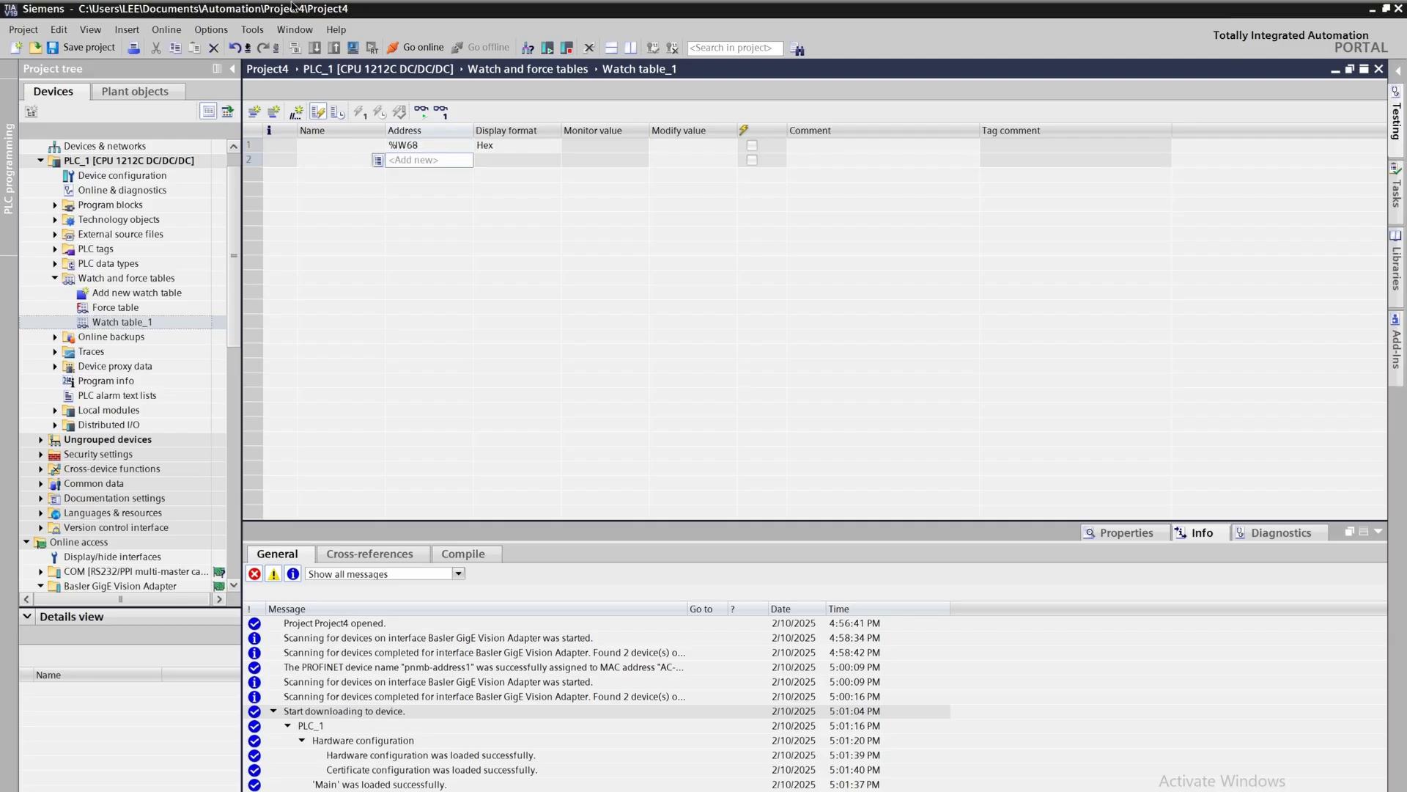
pyautogui.click(449, 147)
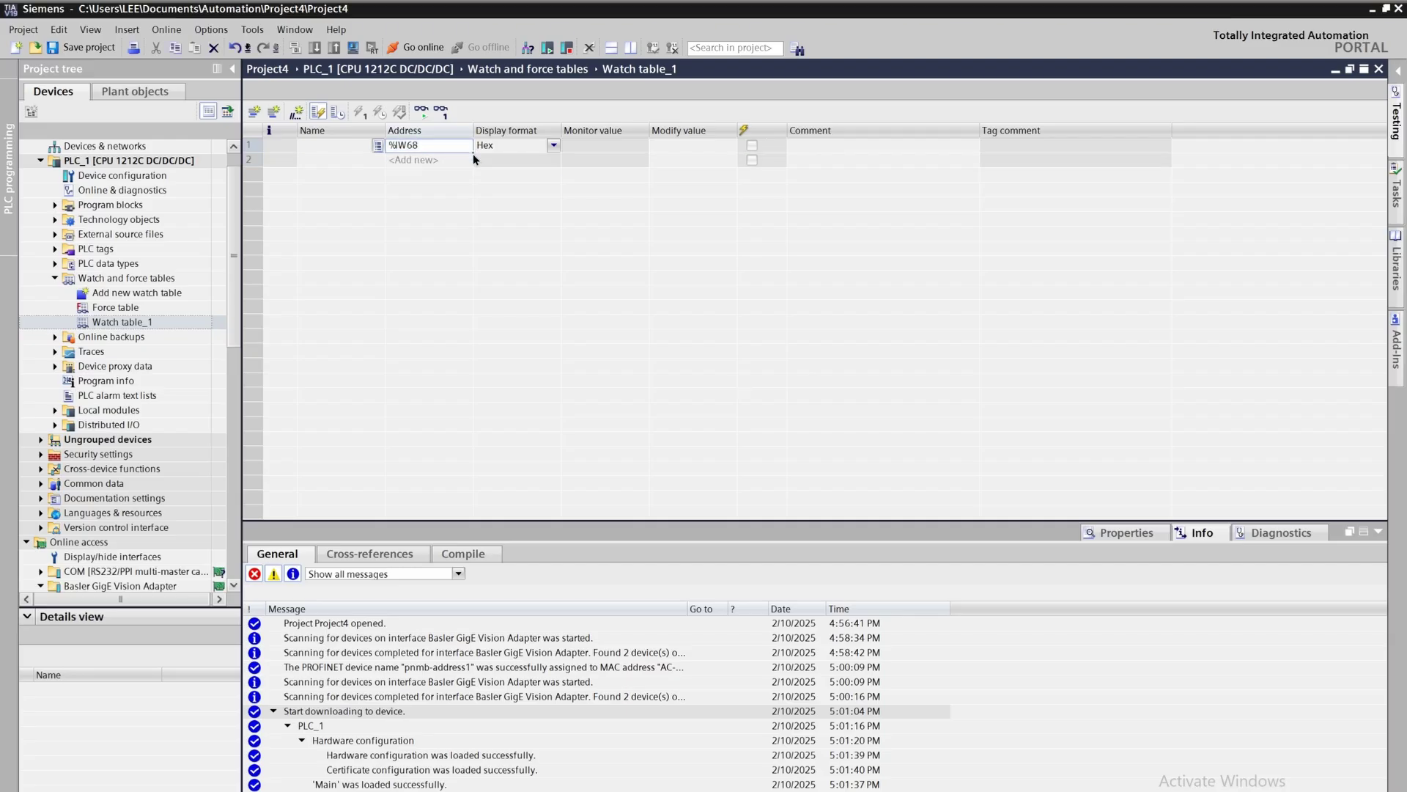
pyautogui.moveTo(474, 153); pyautogui.dragTo(467, 198)
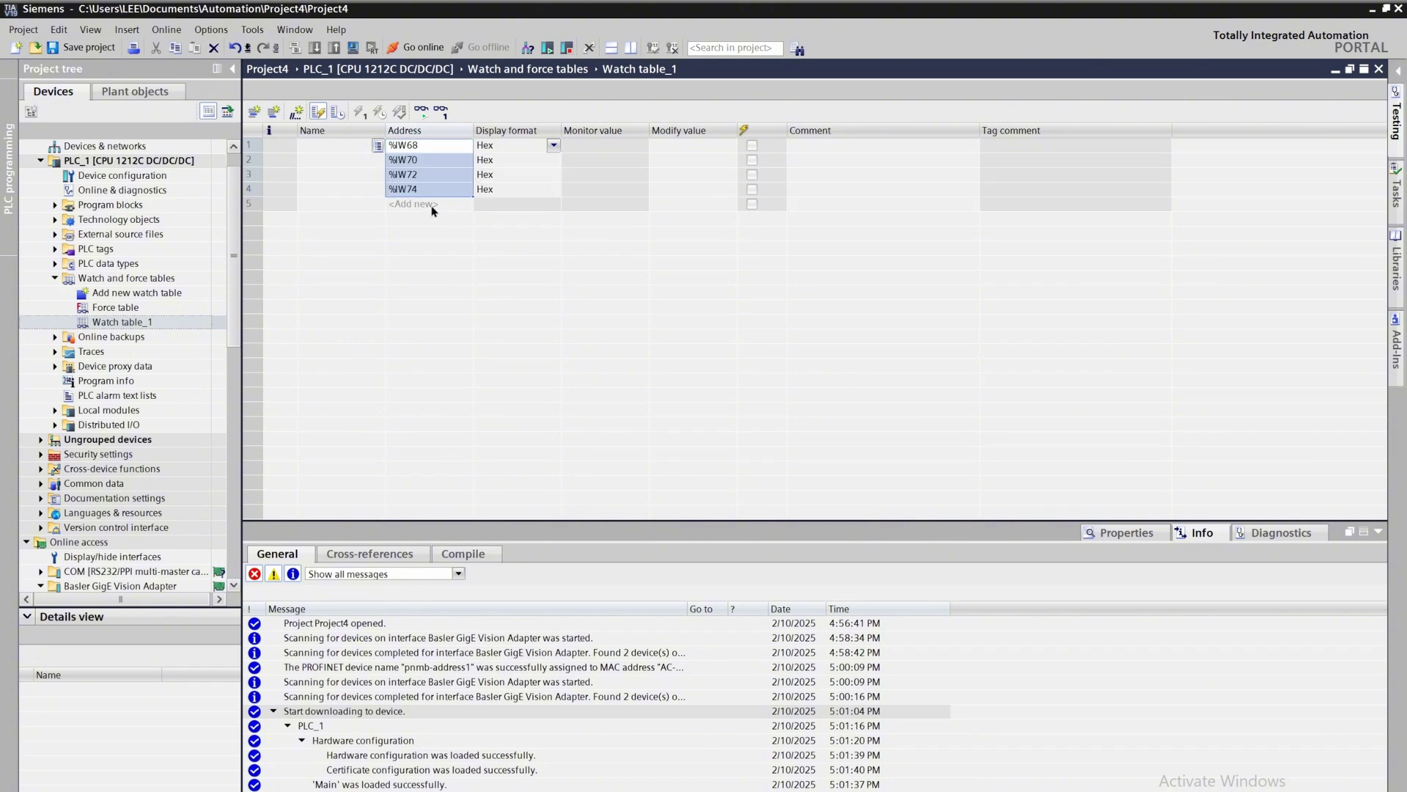
# - Add the output words %QW64 and %QW66 below the input words in the watch table
pyautogui.click(431, 205)
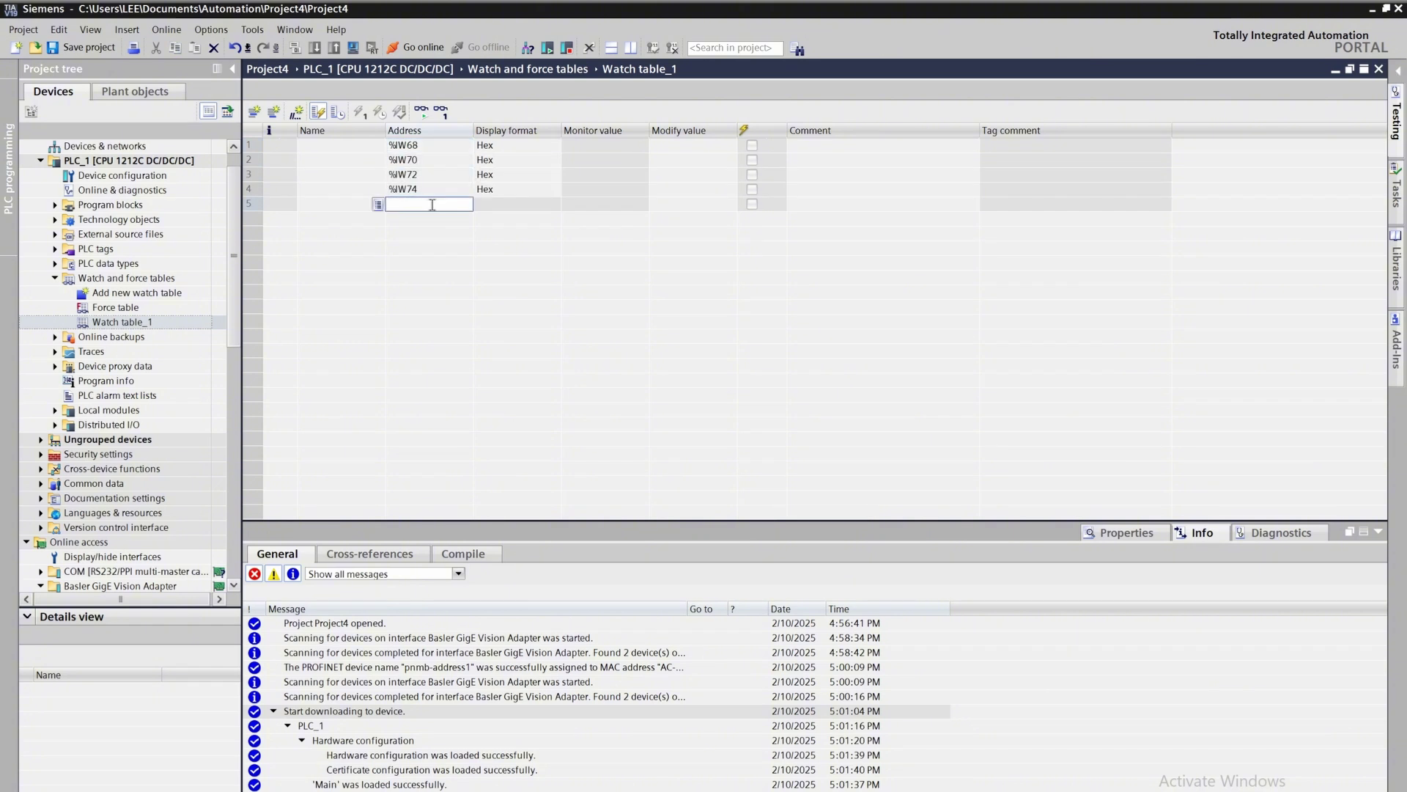
pyautogui.write('qw64')
pyautogui.press('Return')
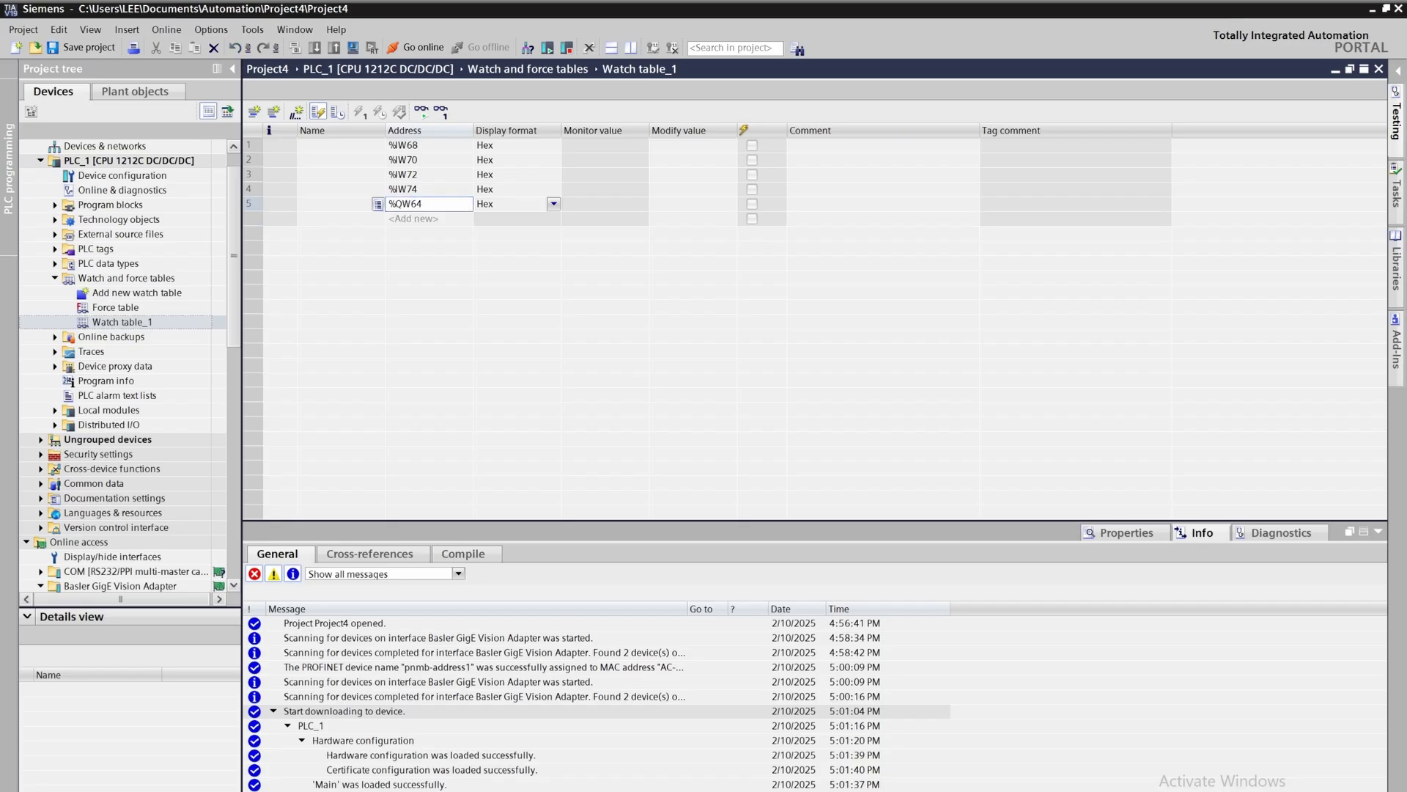
pyautogui.click(414, 201)
pyautogui.moveTo(474, 212)
pyautogui.mouseDown()
pyautogui.moveTo(472, 237)
pyautogui.moveTo(469, 221)
pyautogui.mouseUp()
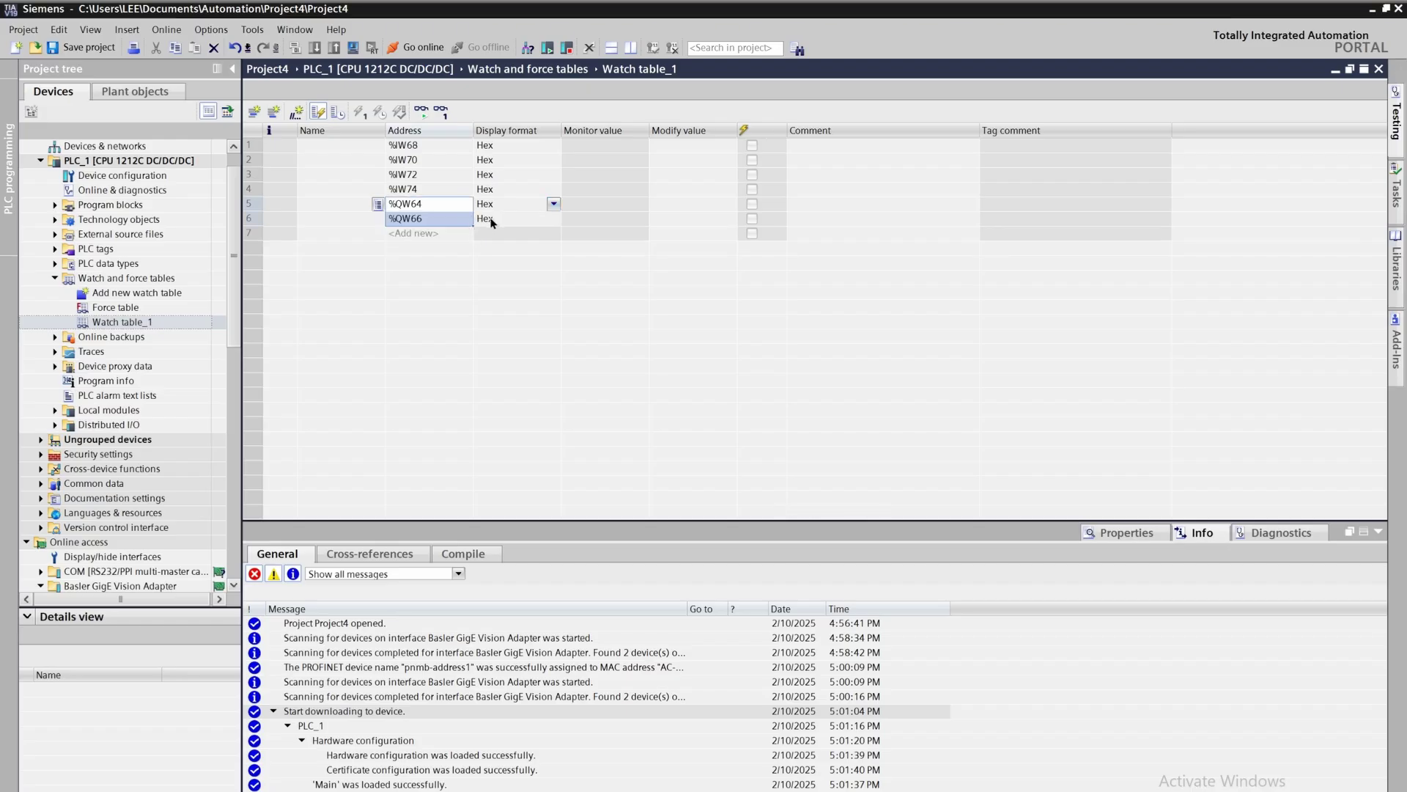
pyautogui.click(523, 238)
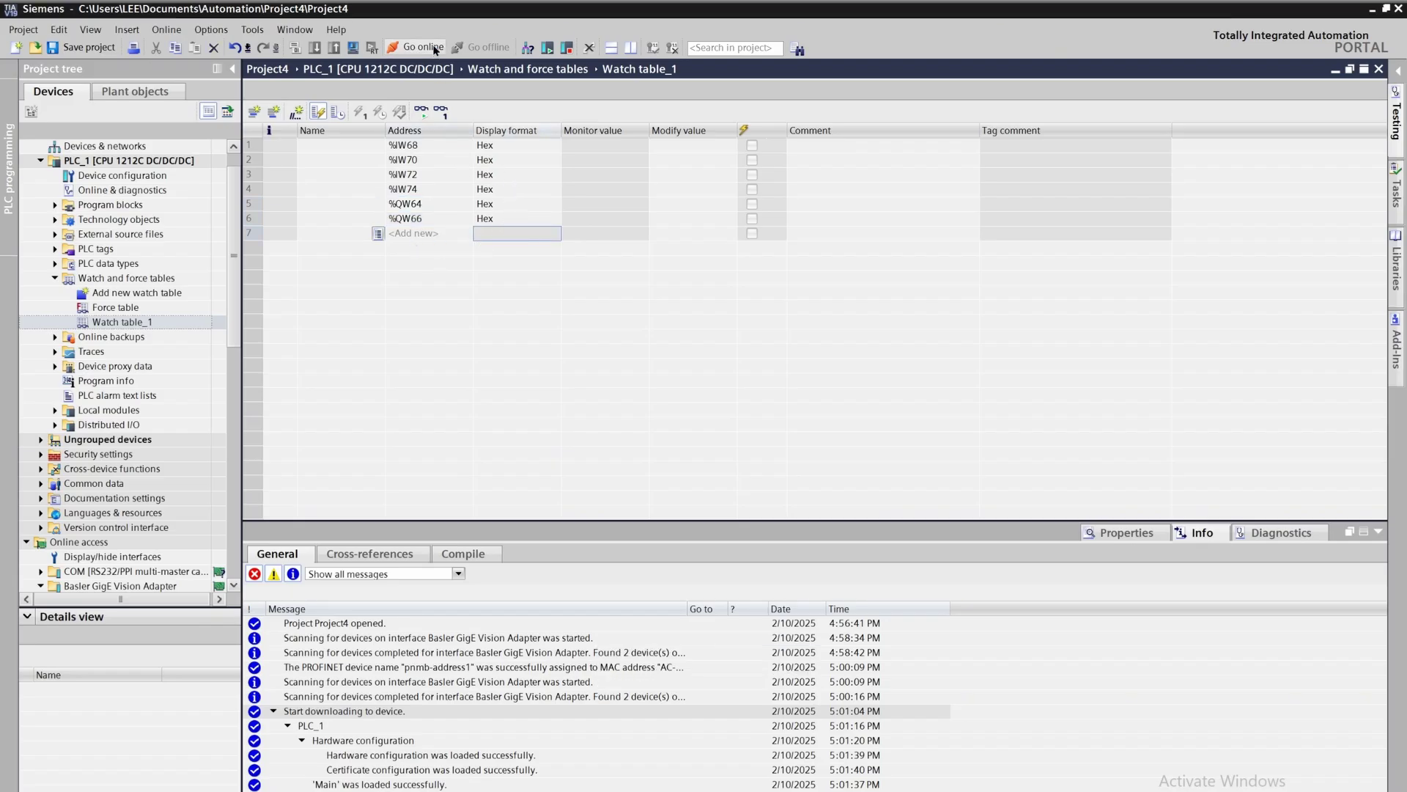
# - Go online with PLC_1 and monitor all values in Watch table_1
pyautogui.click(431, 47)
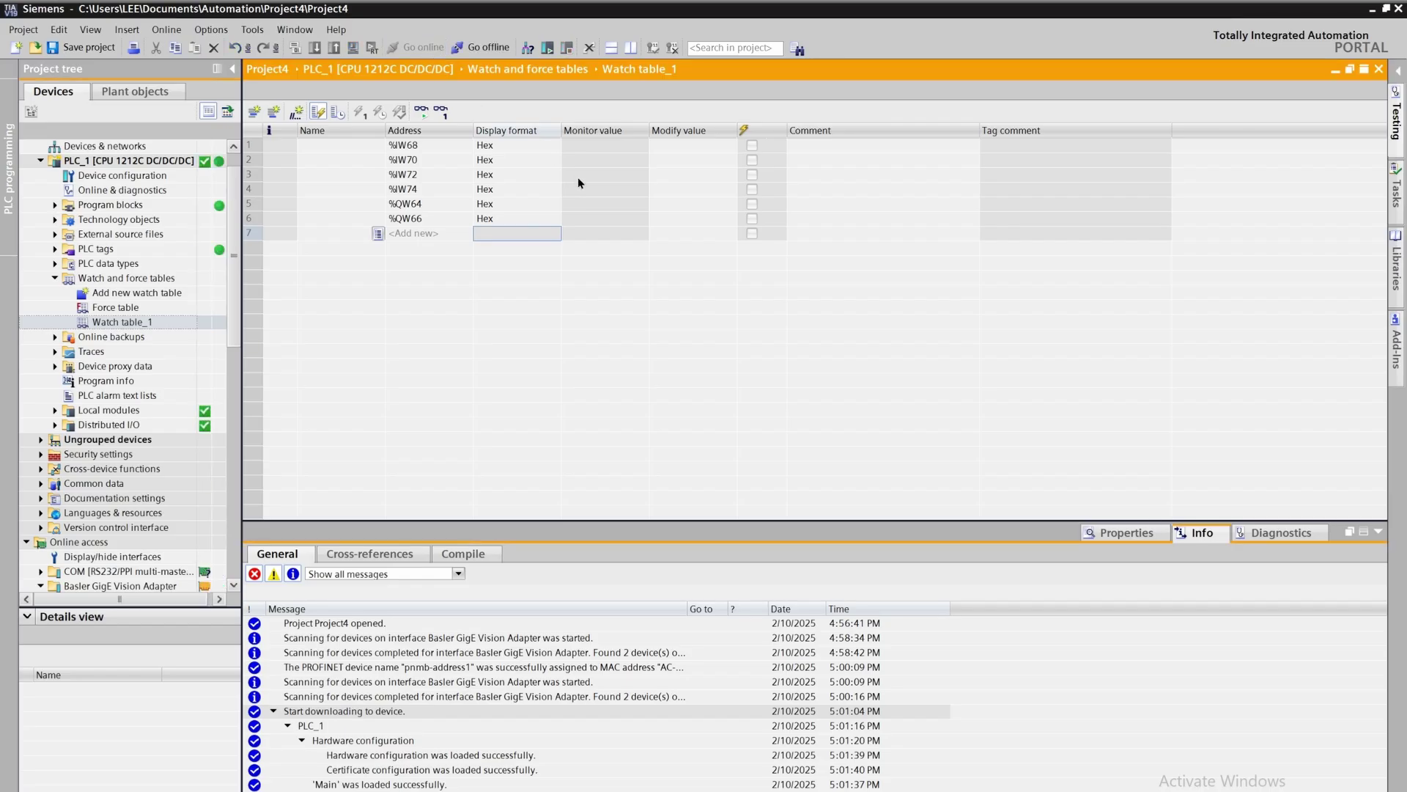
pyautogui.click(421, 113)
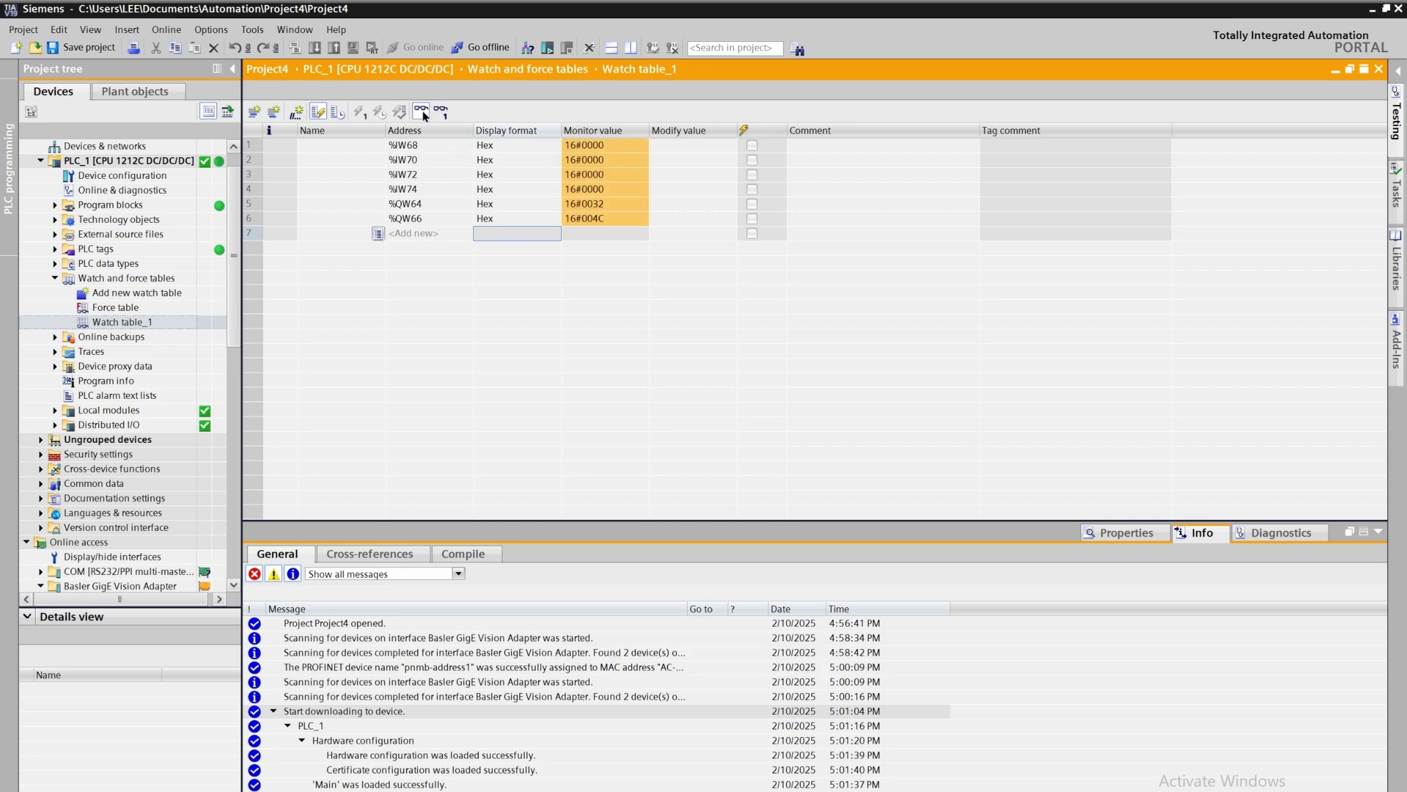
pyautogui.click(647, 220)
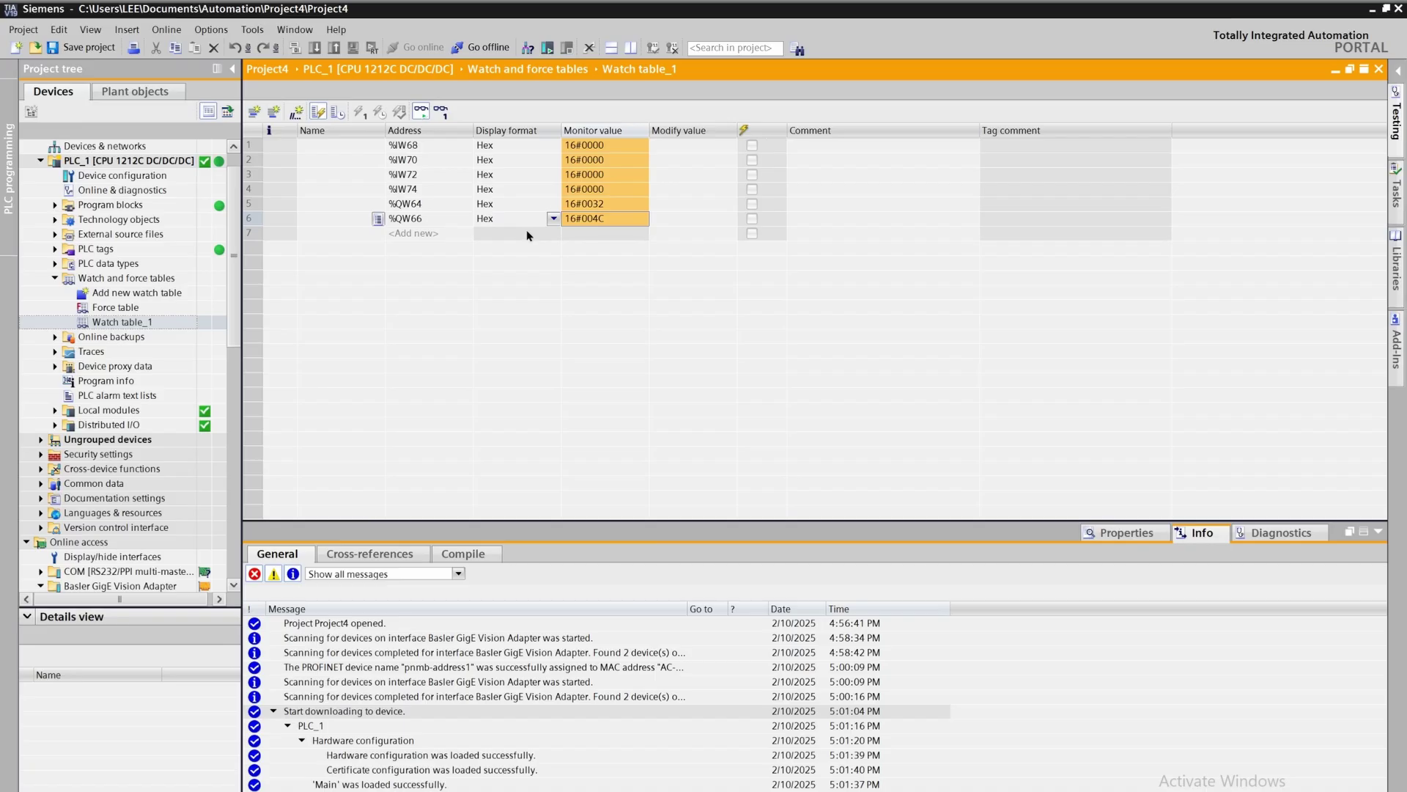
pyautogui.click(501, 232)
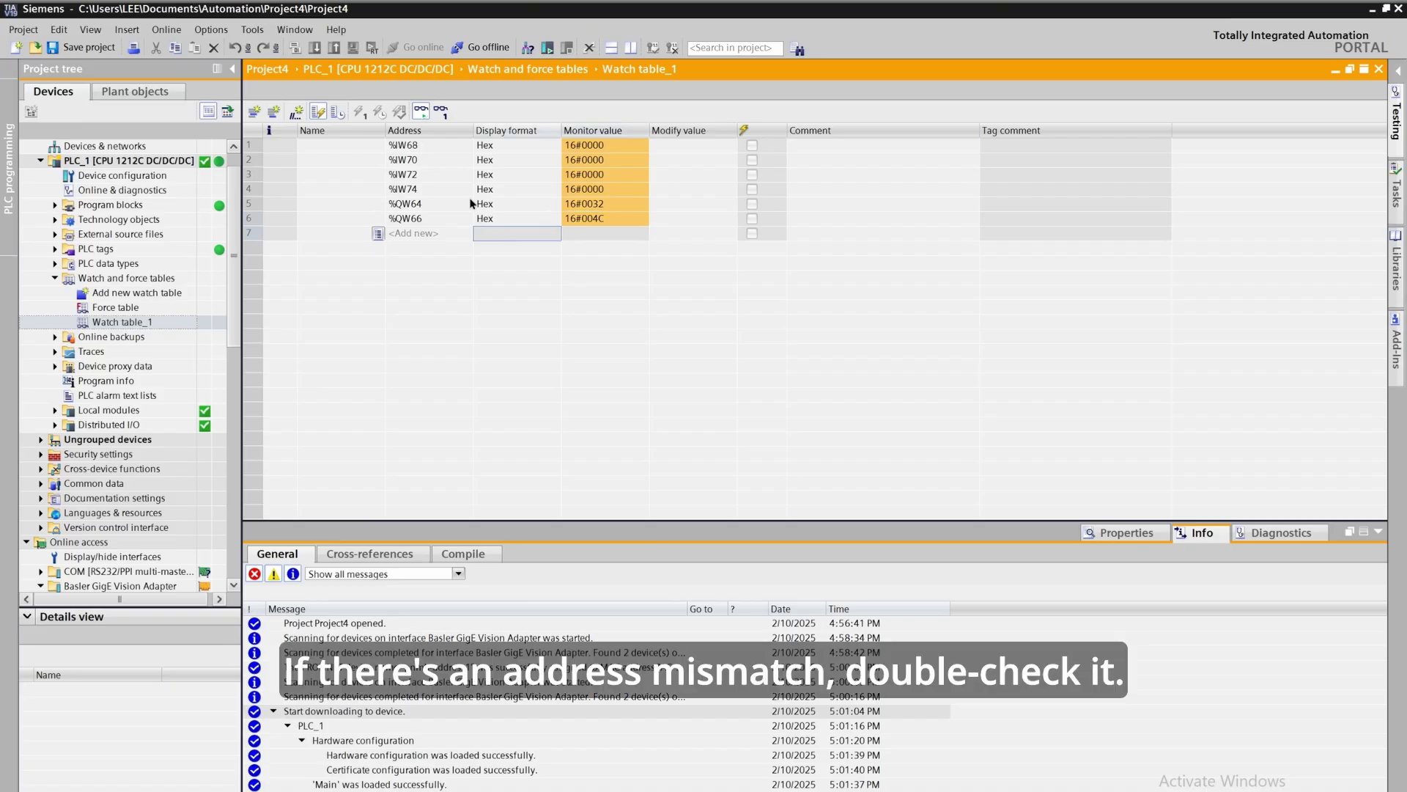
# - Open the device configuration online and check the module status and I/O addresses of PNMB-address1
pyautogui.click(133, 179)
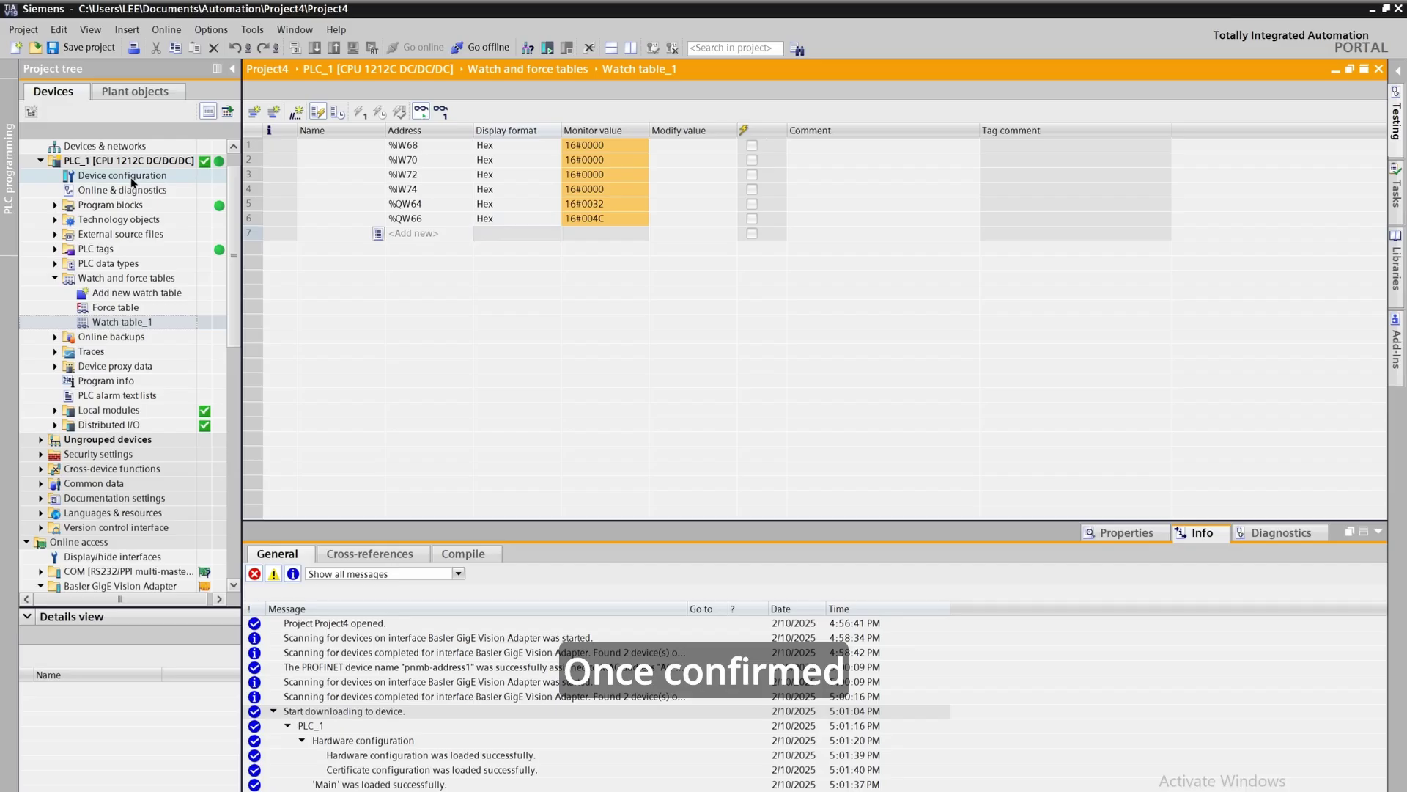
pyautogui.doubleClick(133, 182)
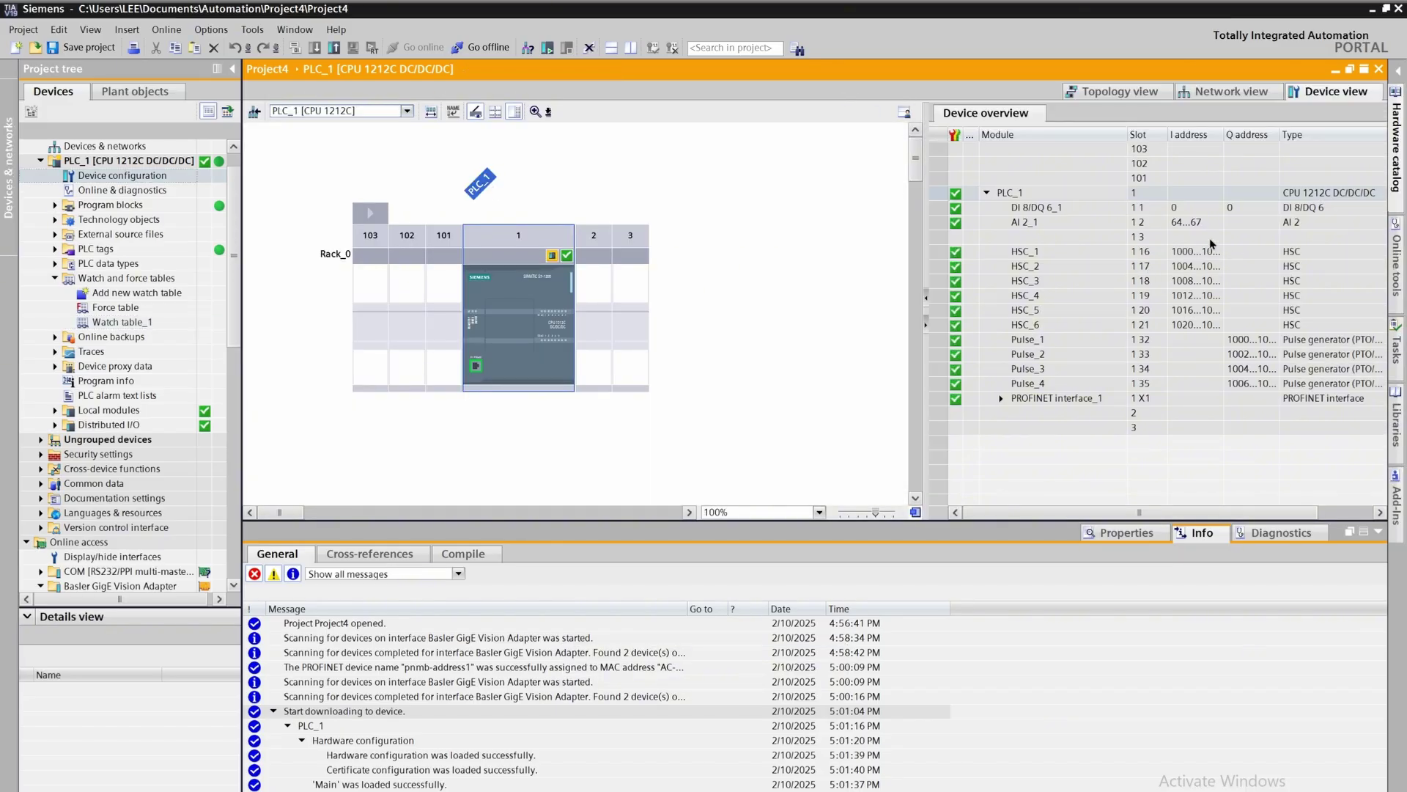
pyautogui.click(397, 116)
pyautogui.click(384, 144)
pyautogui.click(396, 115)
pyautogui.click(381, 144)
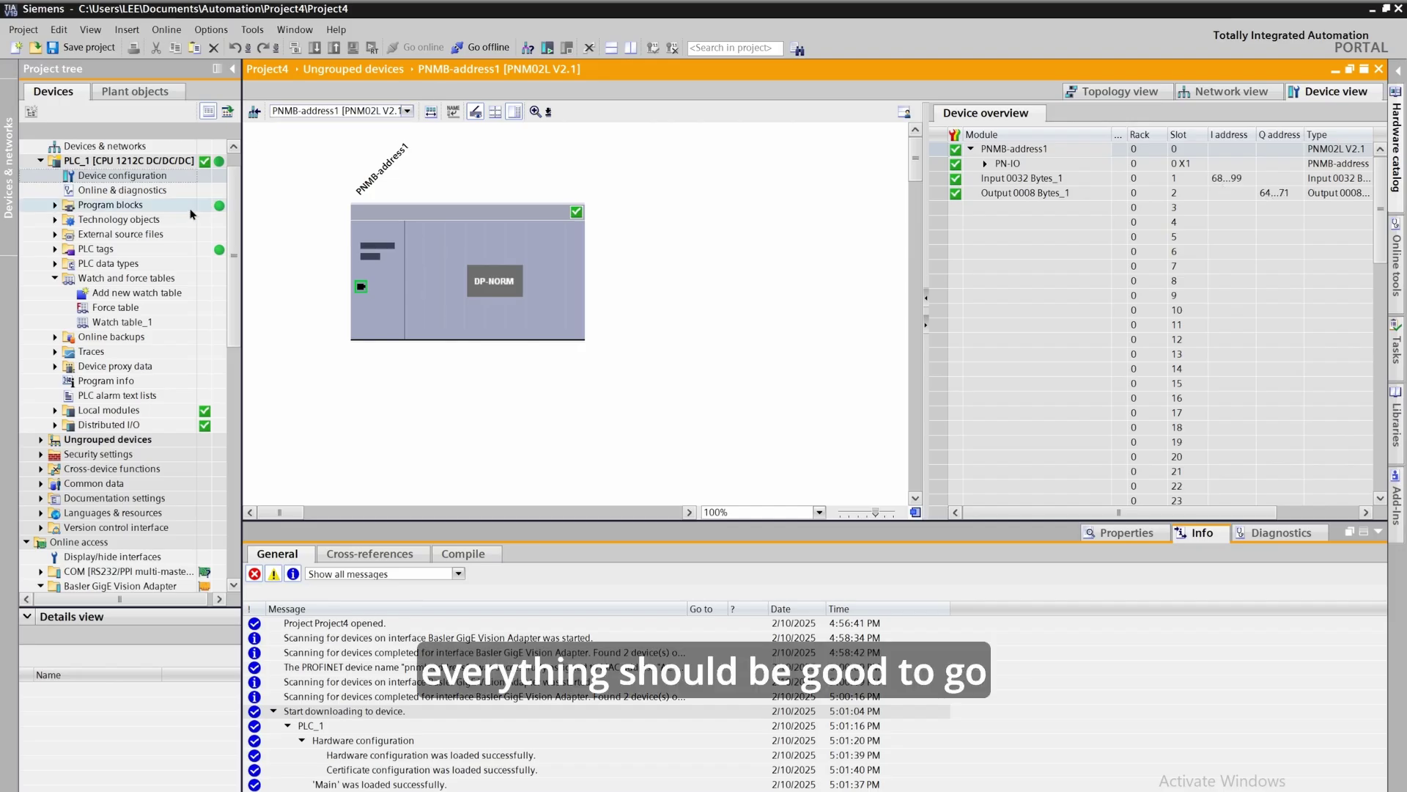
# - Return to Watch_table_1 and switch the CPU to RUN mode
pyautogui.doubleClick(148, 324)
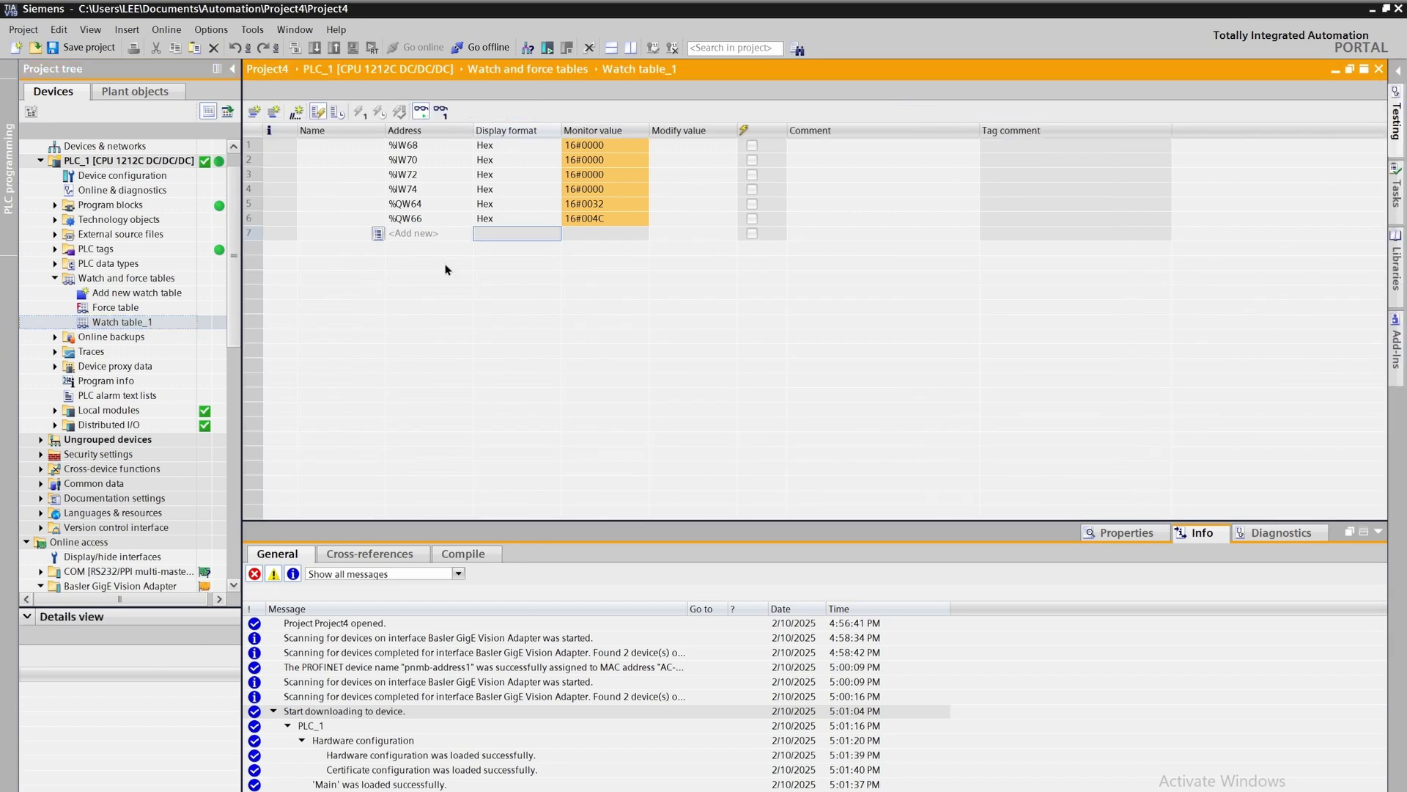
pyautogui.click(536, 205)
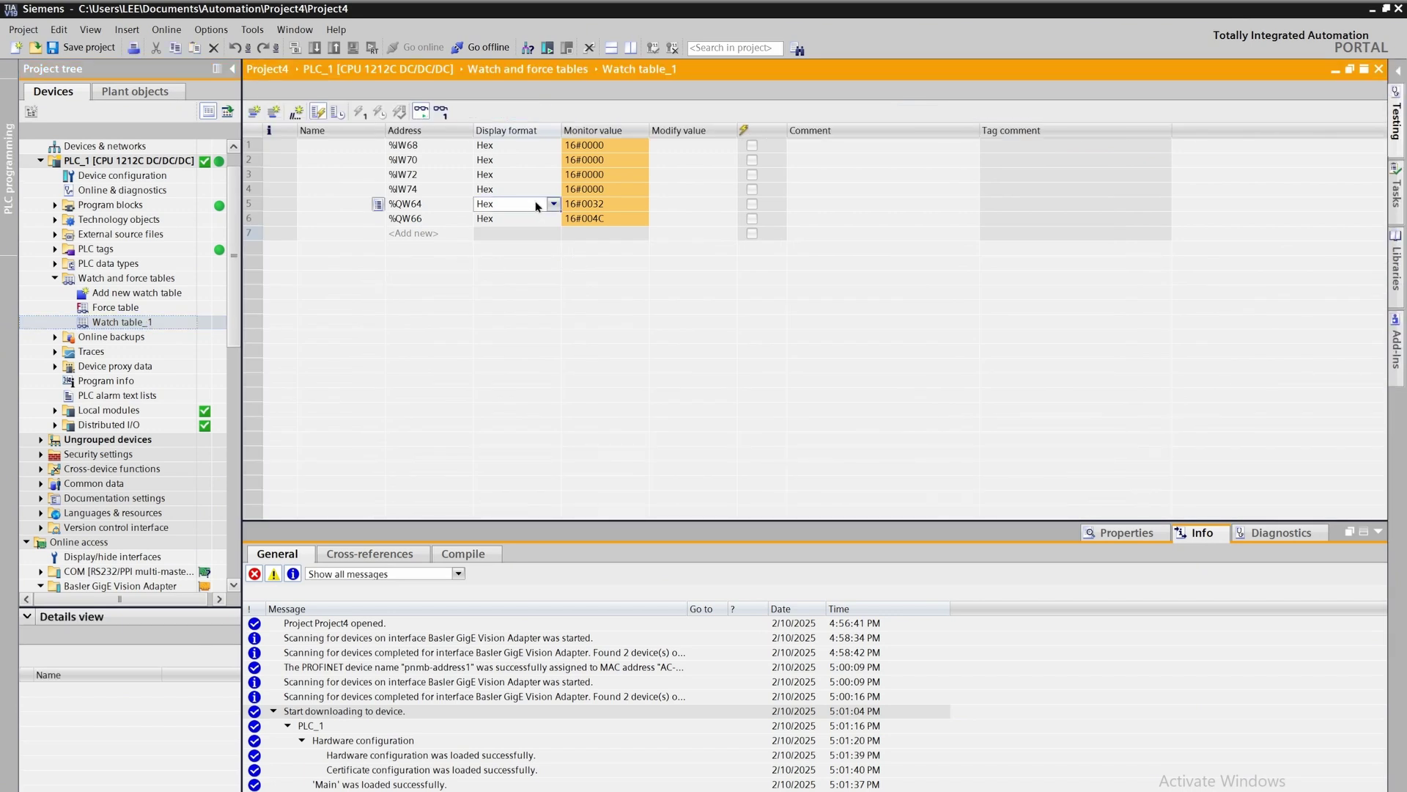
pyautogui.click(535, 189)
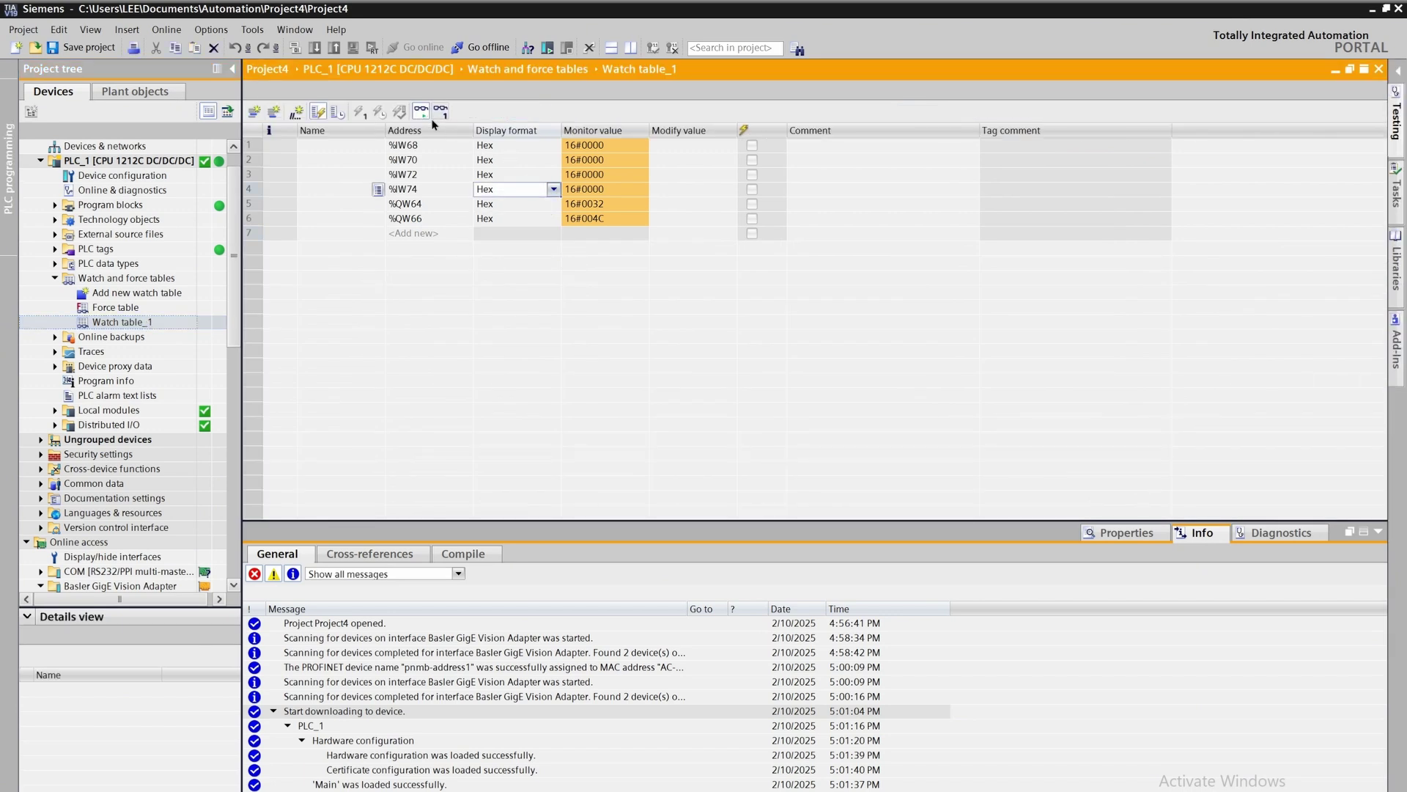
pyautogui.click(548, 47)
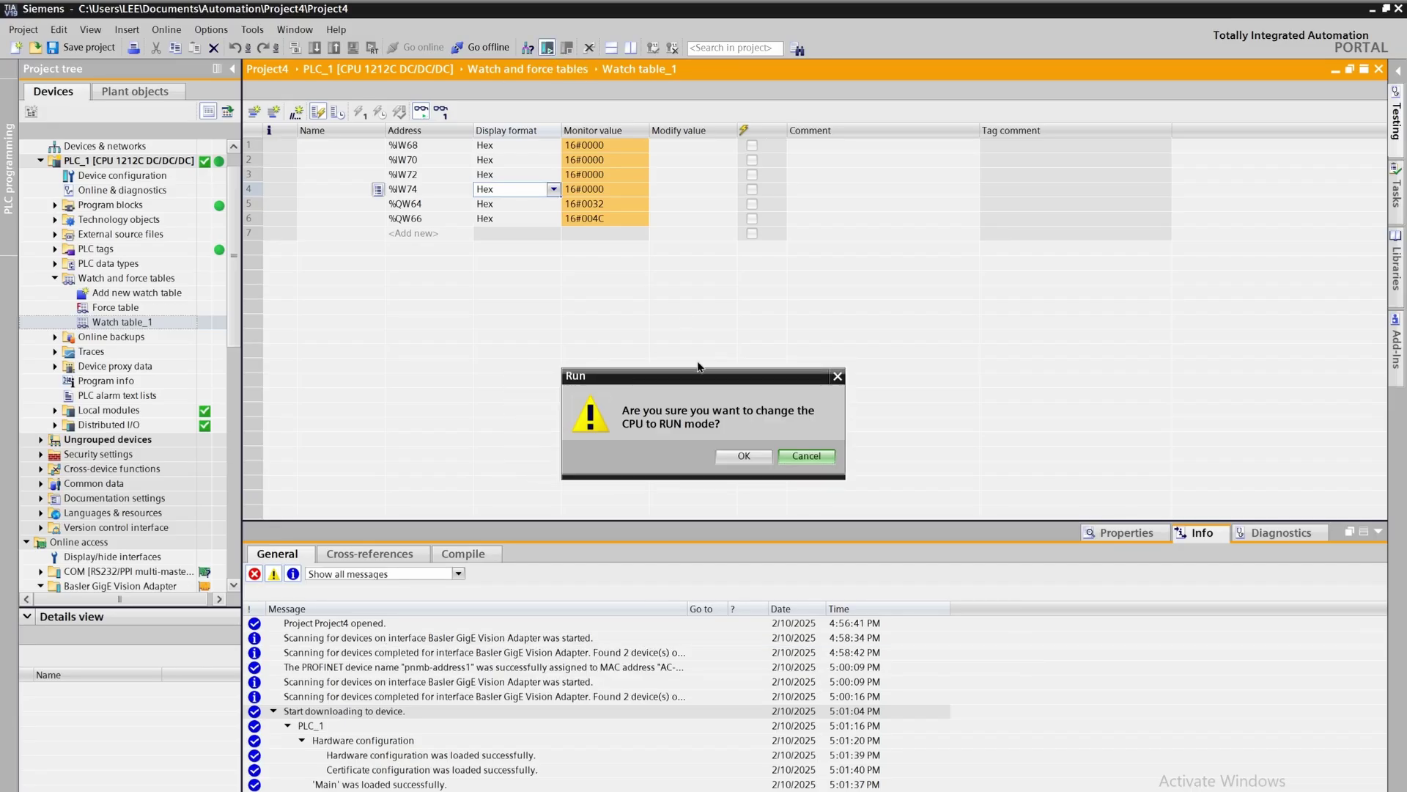
pyautogui.click(742, 456)
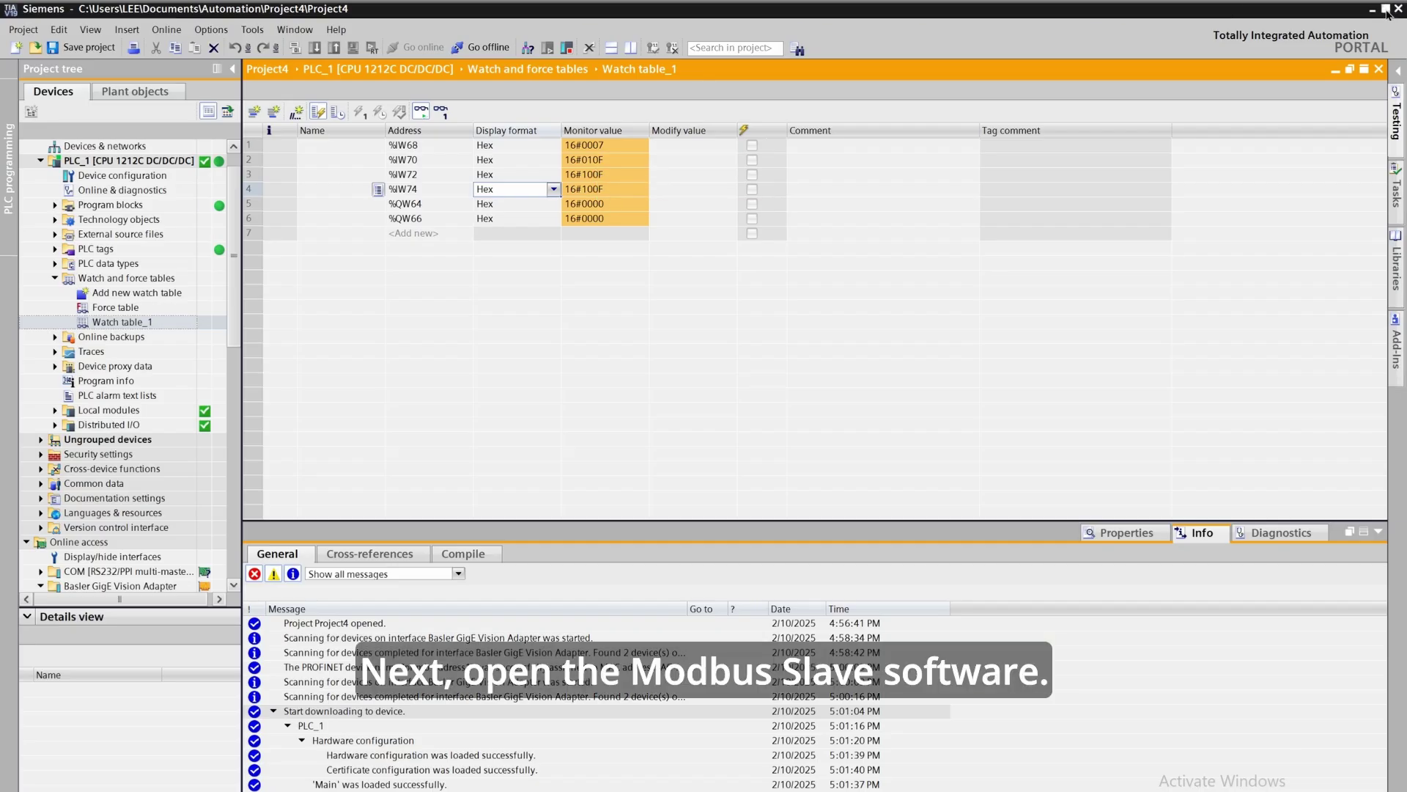
# - Shrink the TIA Portal window, launch Modbus Slave from the desktop, and narrow its Mbslave1 window
pyautogui.click(1386, 9)
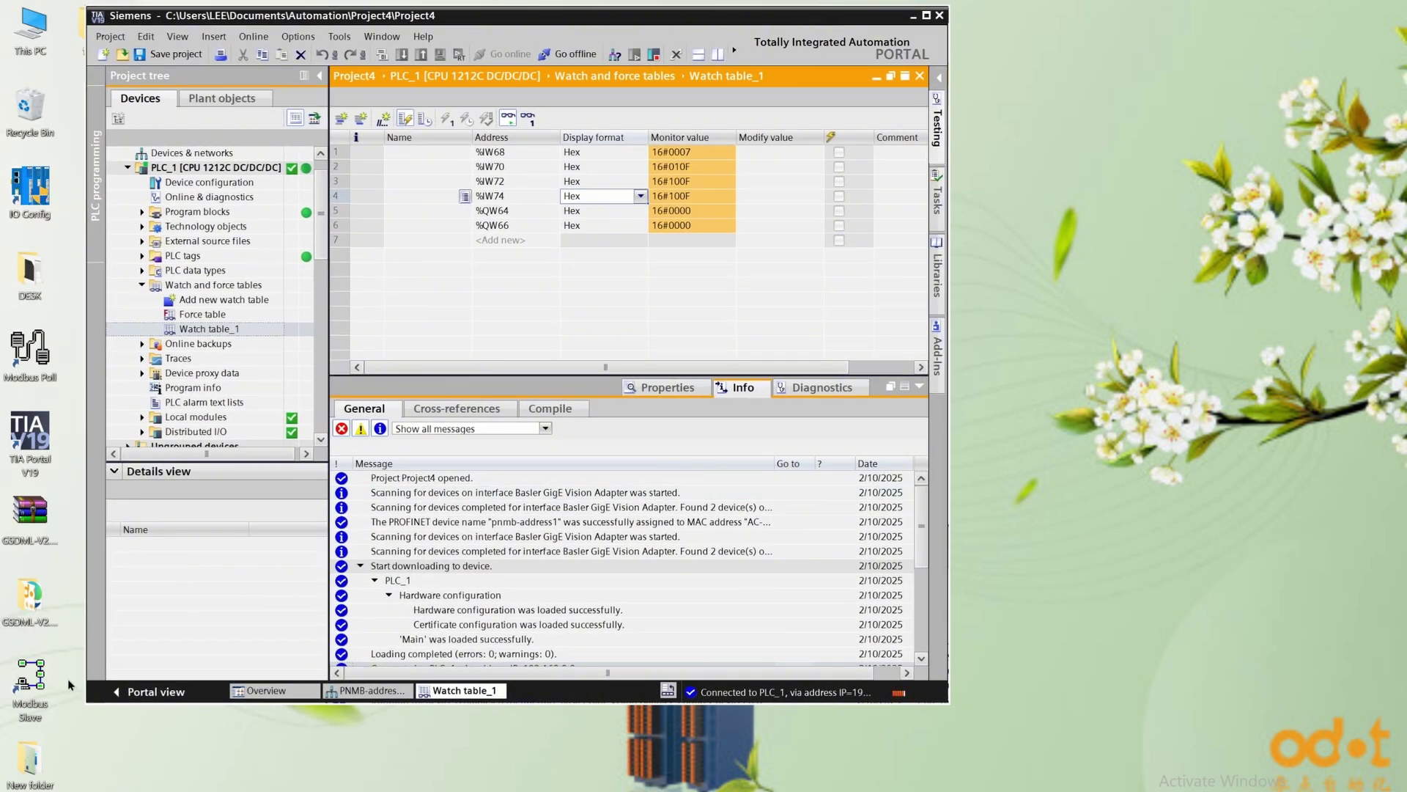
pyautogui.doubleClick(30, 680)
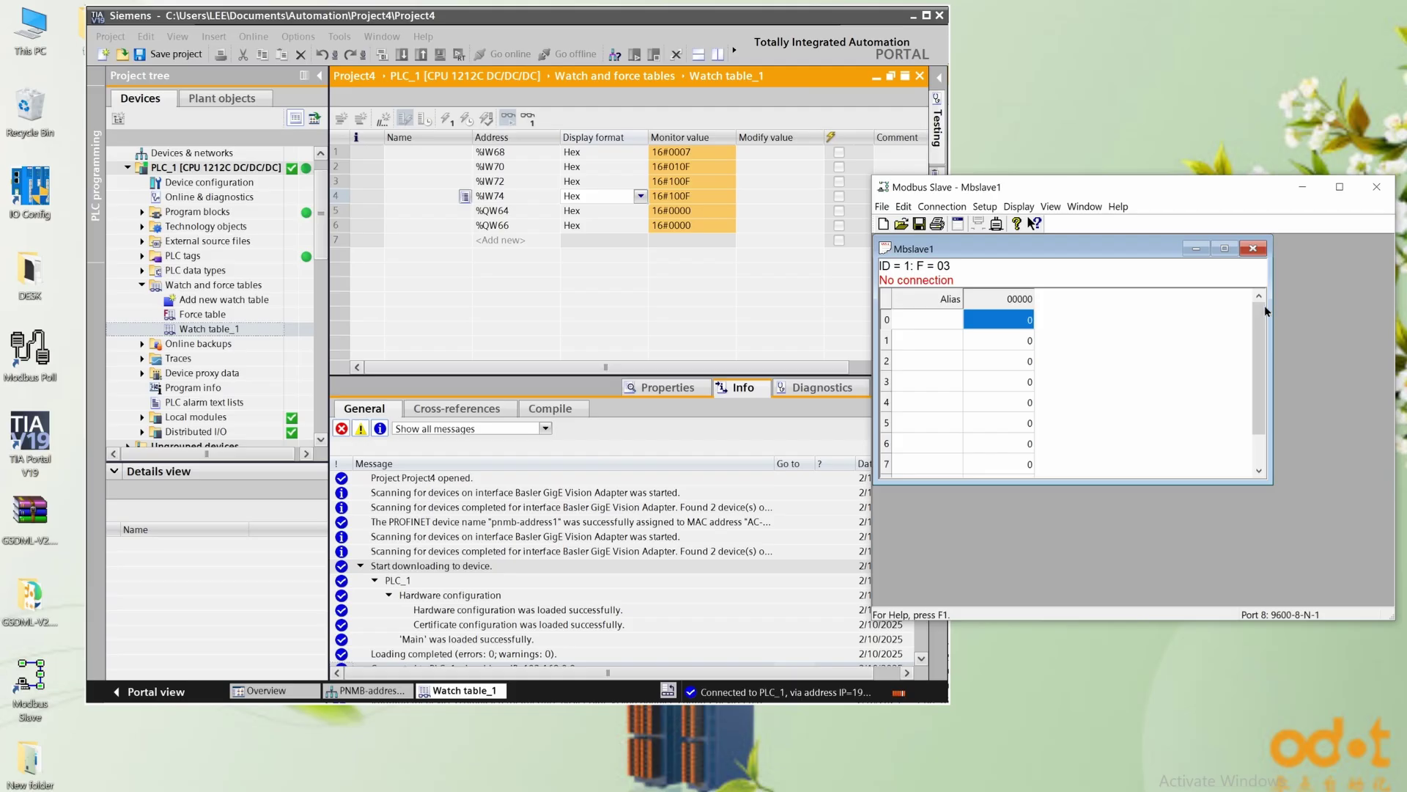
pyautogui.moveTo(1266, 308); pyautogui.dragTo(1049, 308)
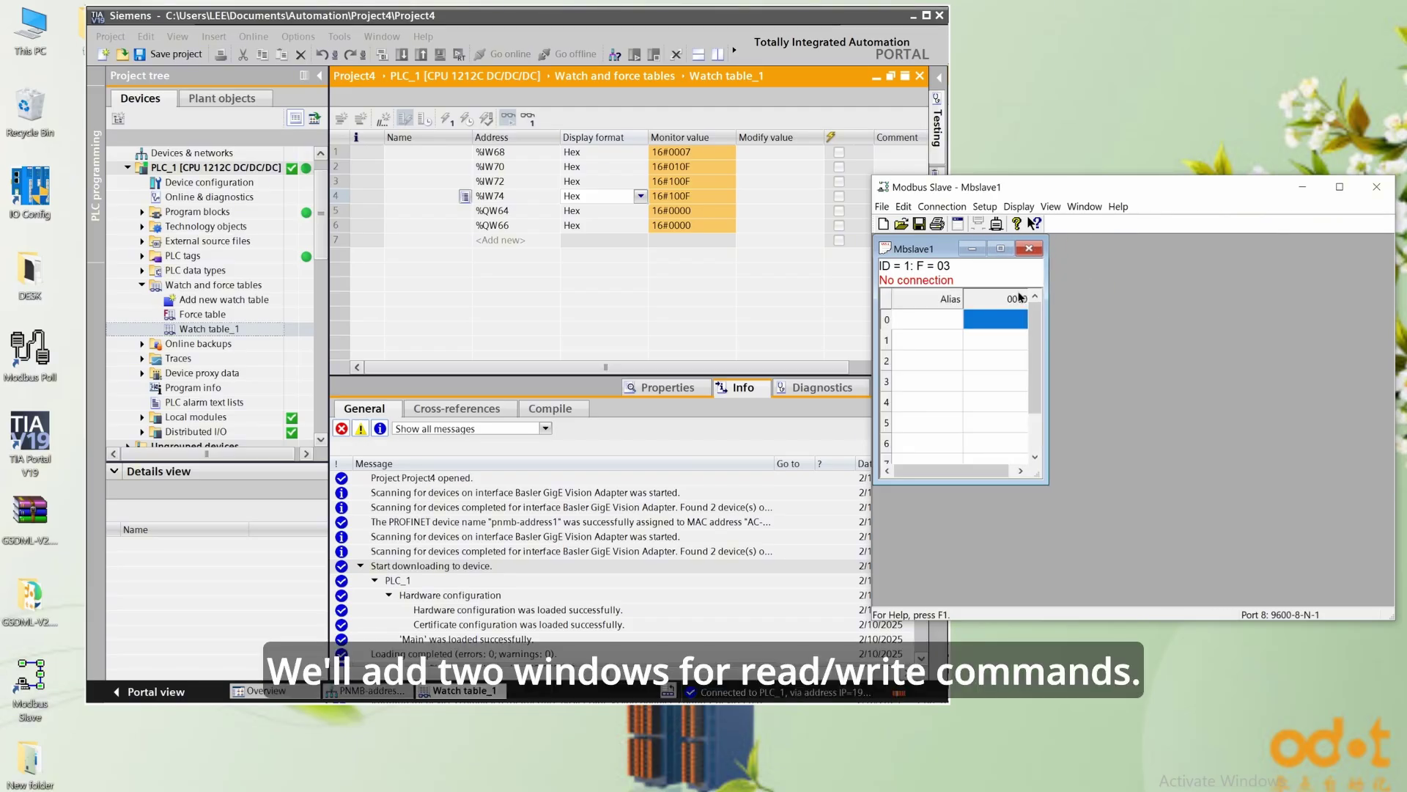
# - Create a second slave window in Modbus Slave, narrow it, and place it beside Mbslave1
pyautogui.click(881, 207)
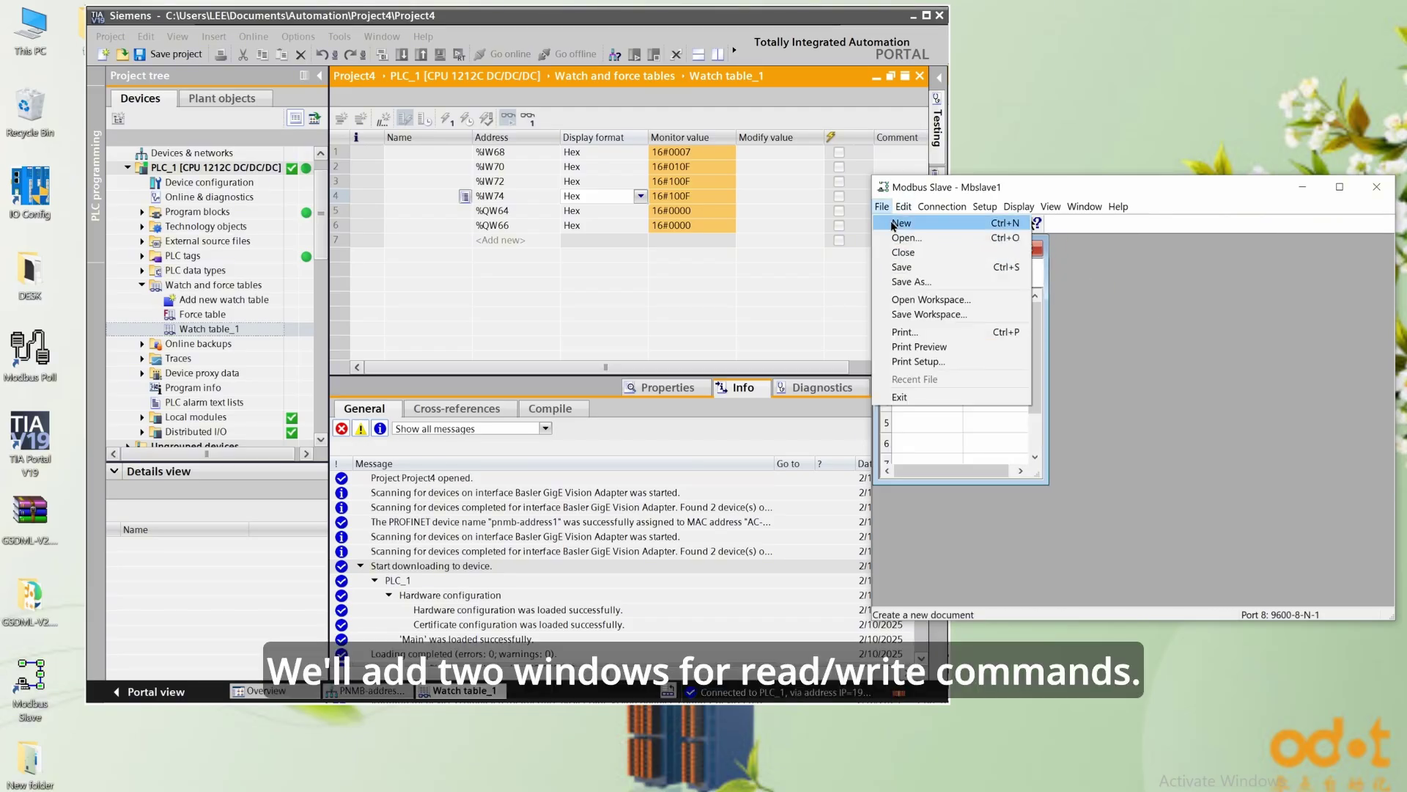
pyautogui.click(901, 222)
pyautogui.moveTo(1292, 366); pyautogui.dragTo(1096, 345)
pyautogui.moveTo(1001, 268); pyautogui.dragTo(1156, 250)
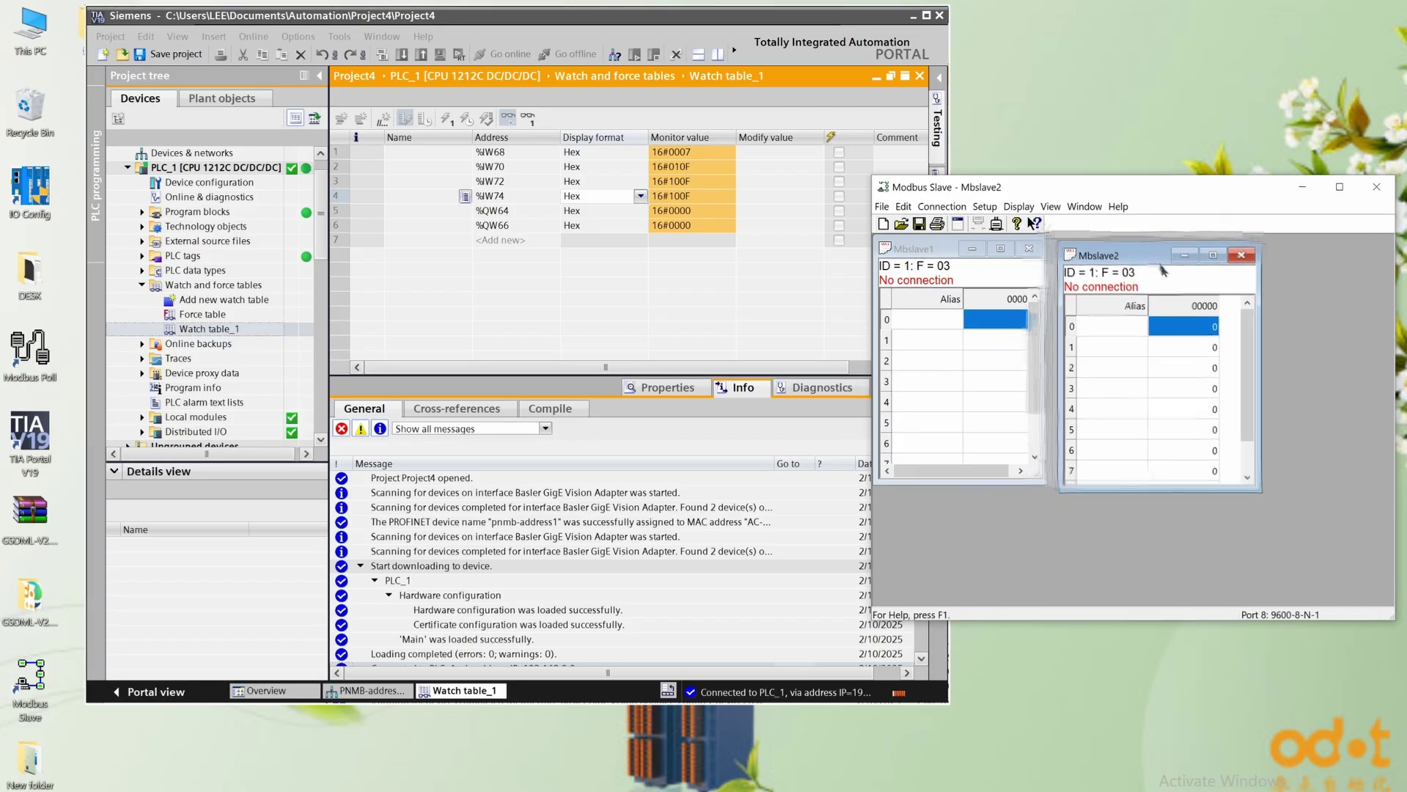
# - Set the Mbslave1 slave definition to function 01 Coil Status (0x)
pyautogui.click(927, 253)
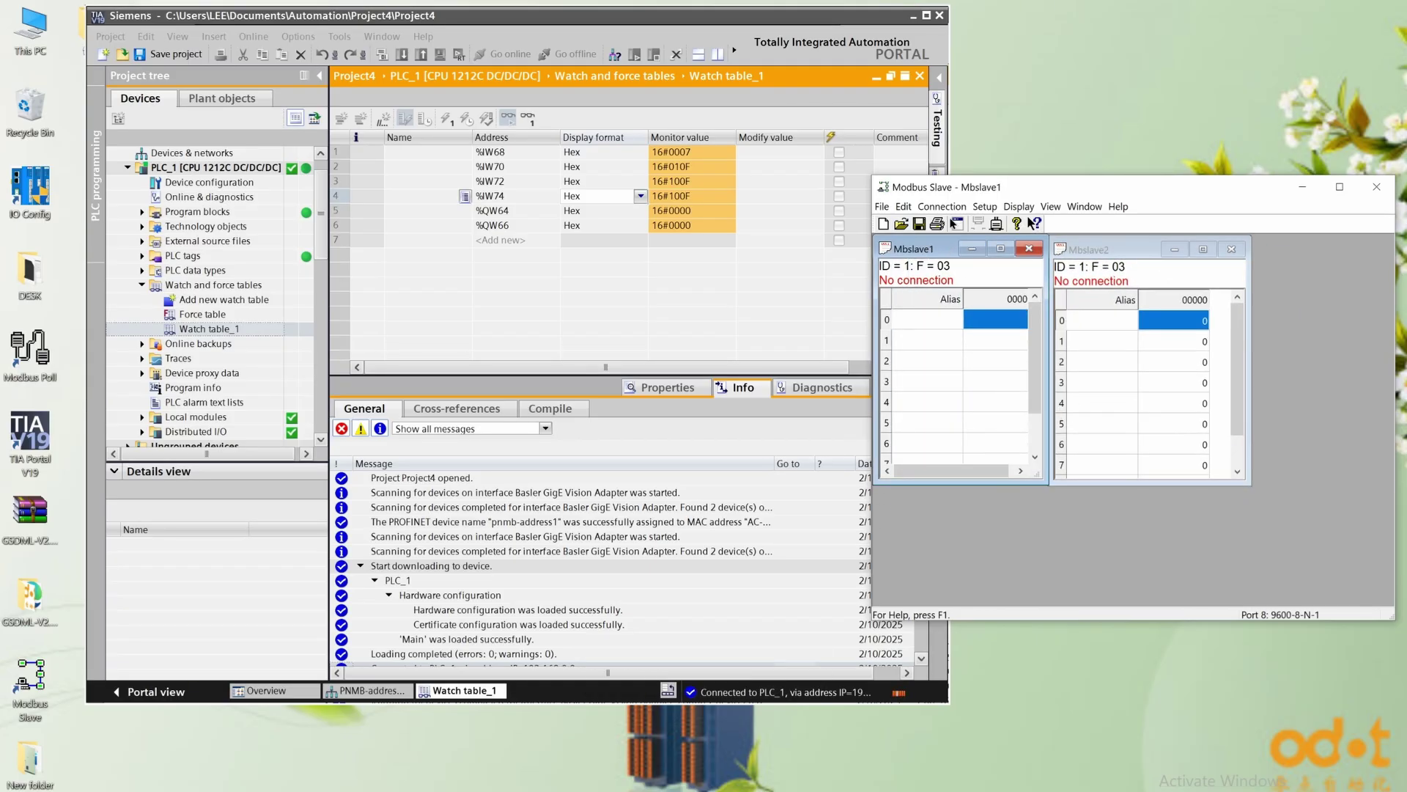
pyautogui.click(984, 206)
pyautogui.click(1024, 223)
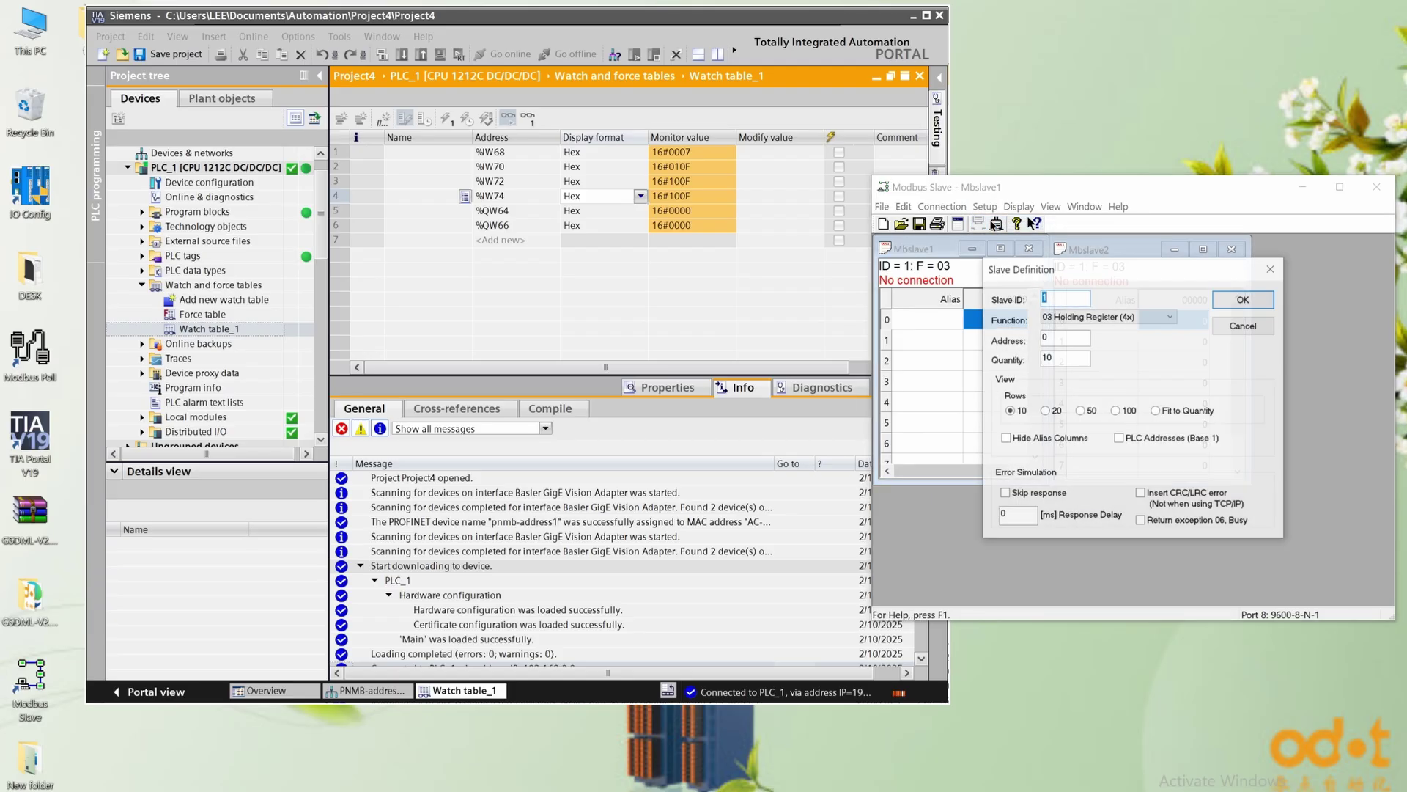
pyautogui.click(1115, 316)
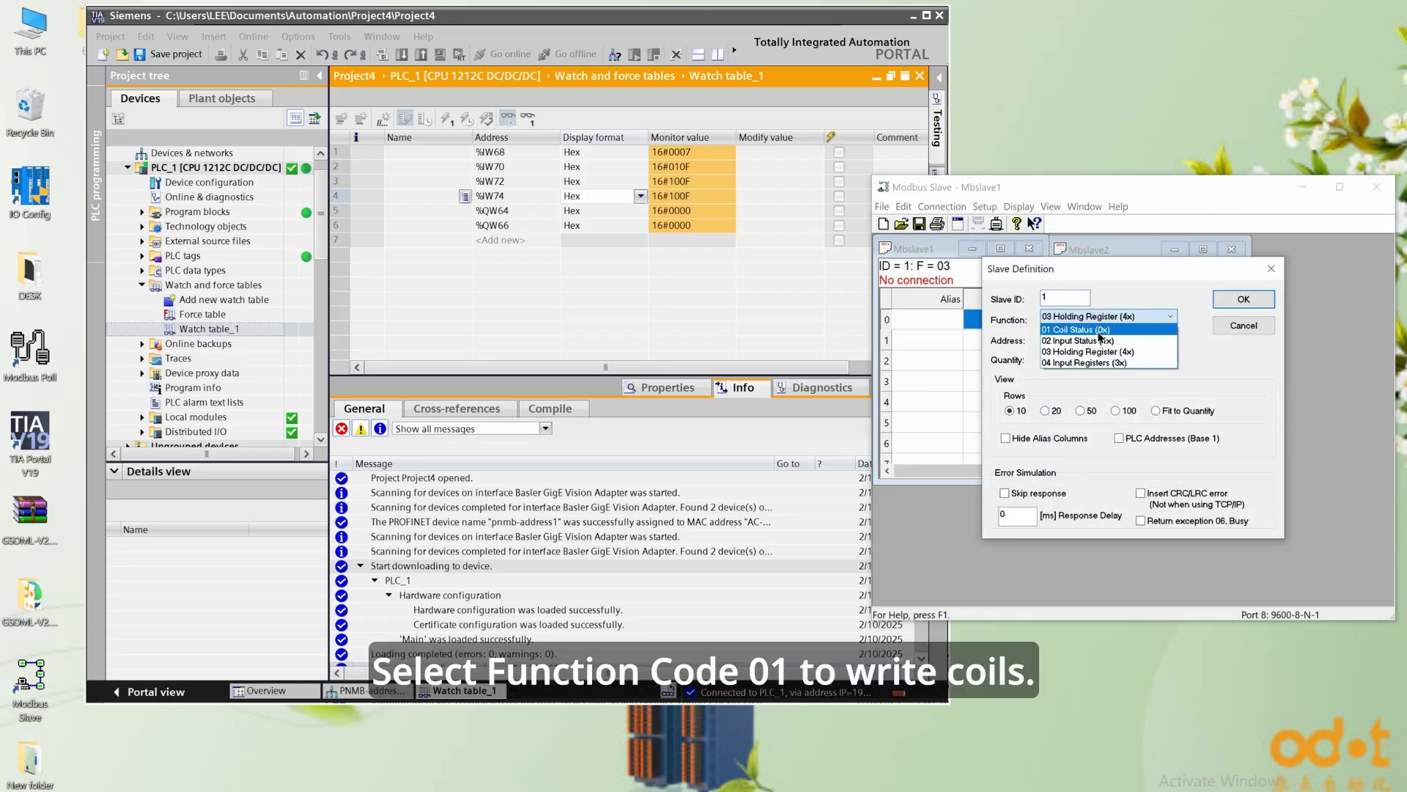
pyautogui.click(1099, 331)
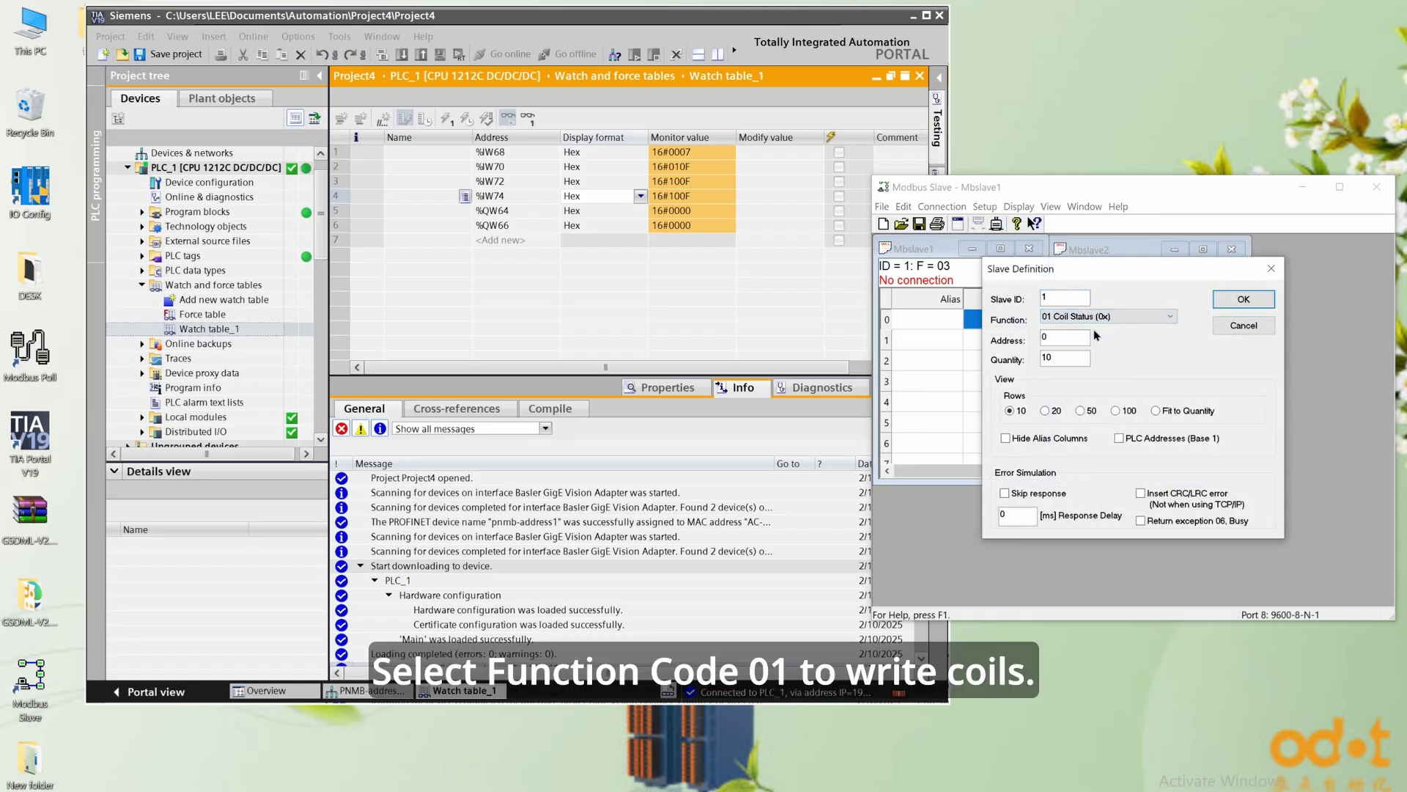
pyautogui.click(1232, 305)
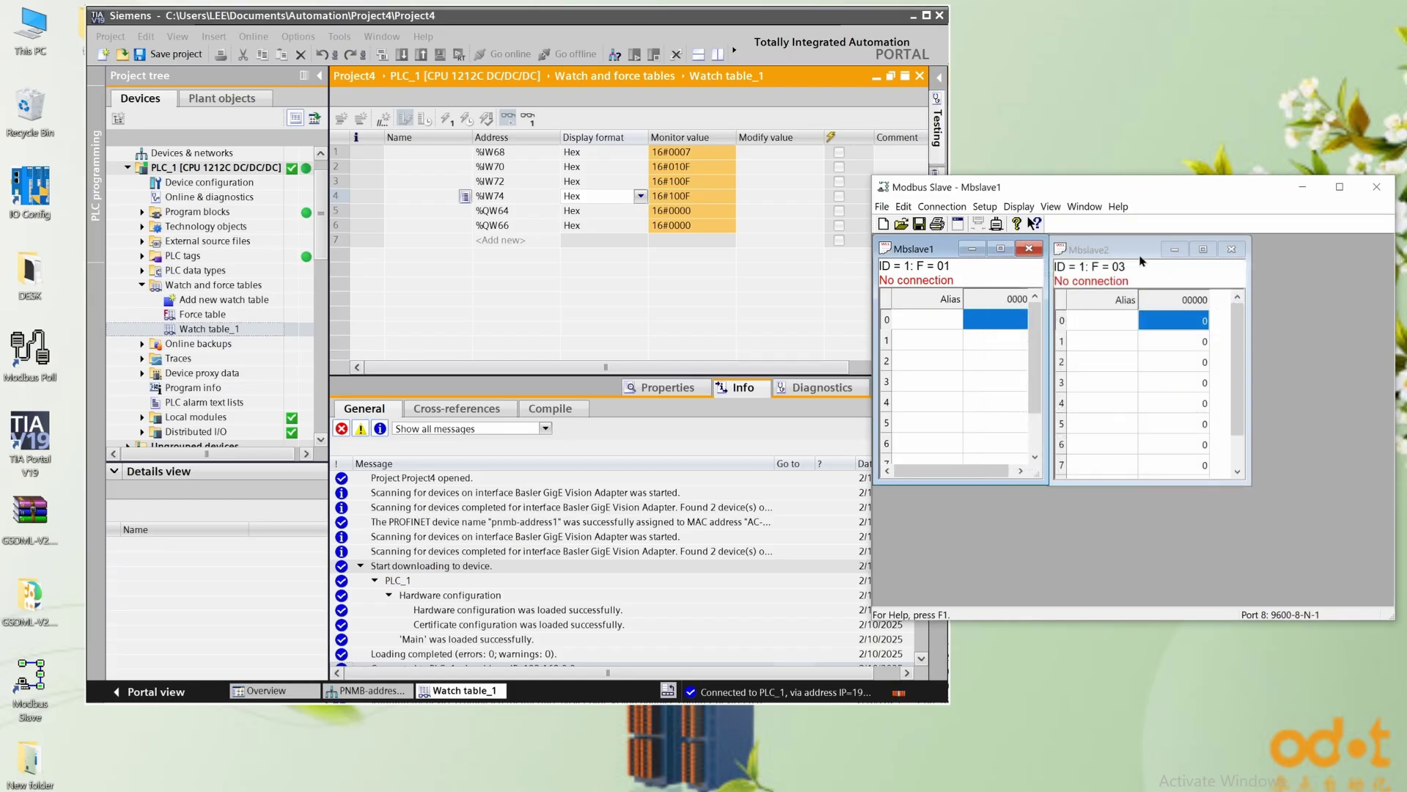
# - Accept function 03 Holding Register (4x) in the Mbslave2 slave definition and widen both slave windows side by side
pyautogui.moveTo(1140, 260); pyautogui.dragTo(1188, 265)
pyautogui.moveTo(1046, 332); pyautogui.dragTo(1067, 332)
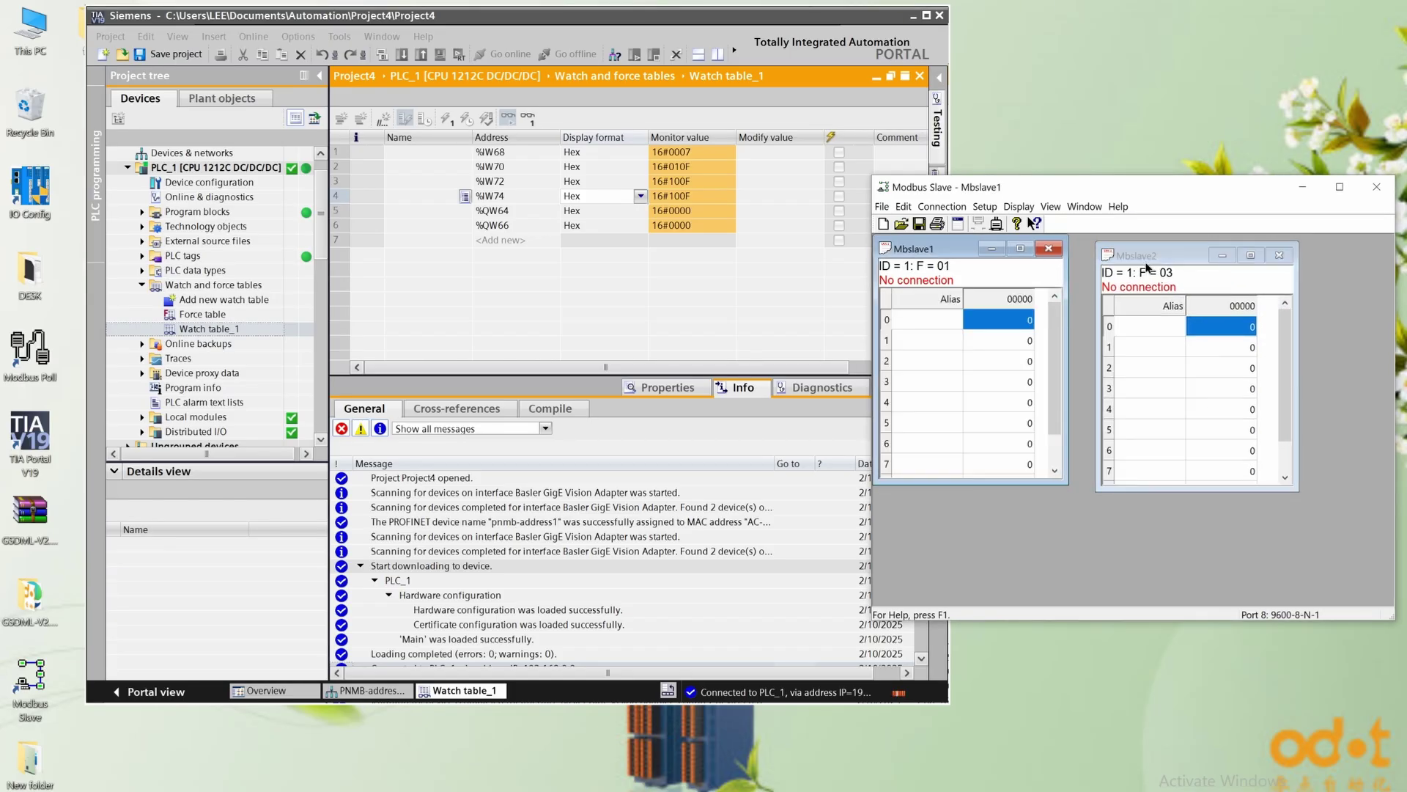
pyautogui.moveTo(1150, 263); pyautogui.dragTo(1144, 258)
pyautogui.click(984, 207)
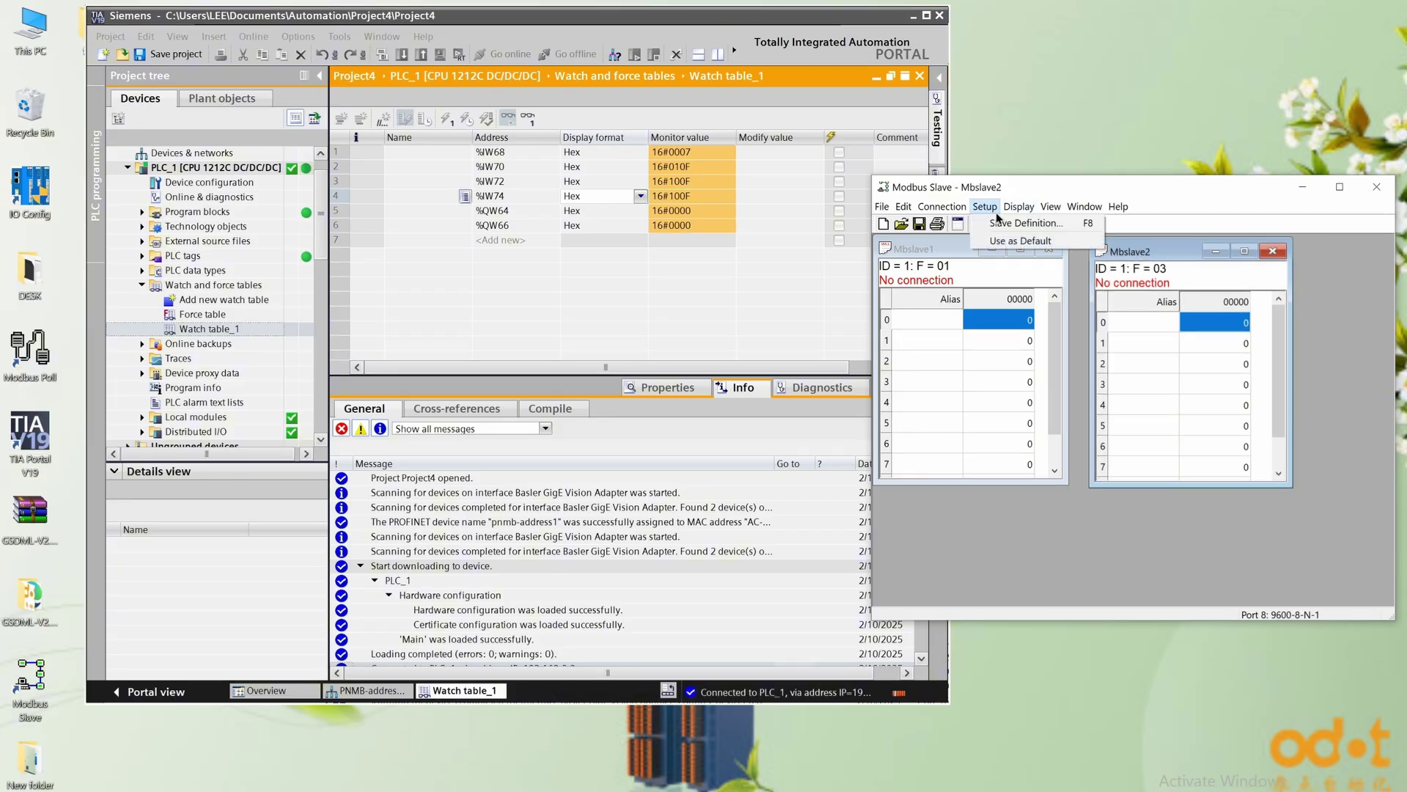
pyautogui.click(1005, 222)
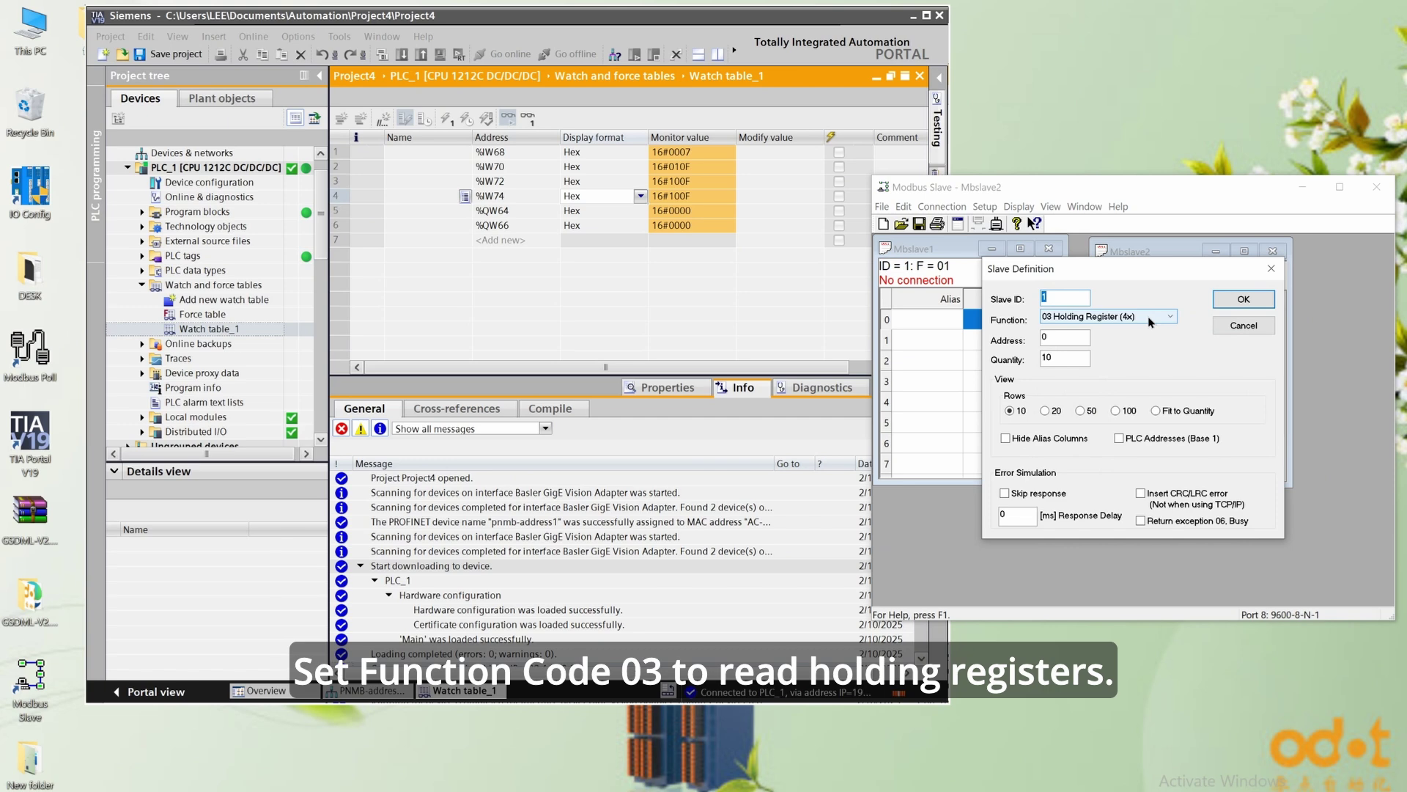
pyautogui.click(1242, 300)
pyautogui.moveTo(1161, 253); pyautogui.dragTo(1144, 253)
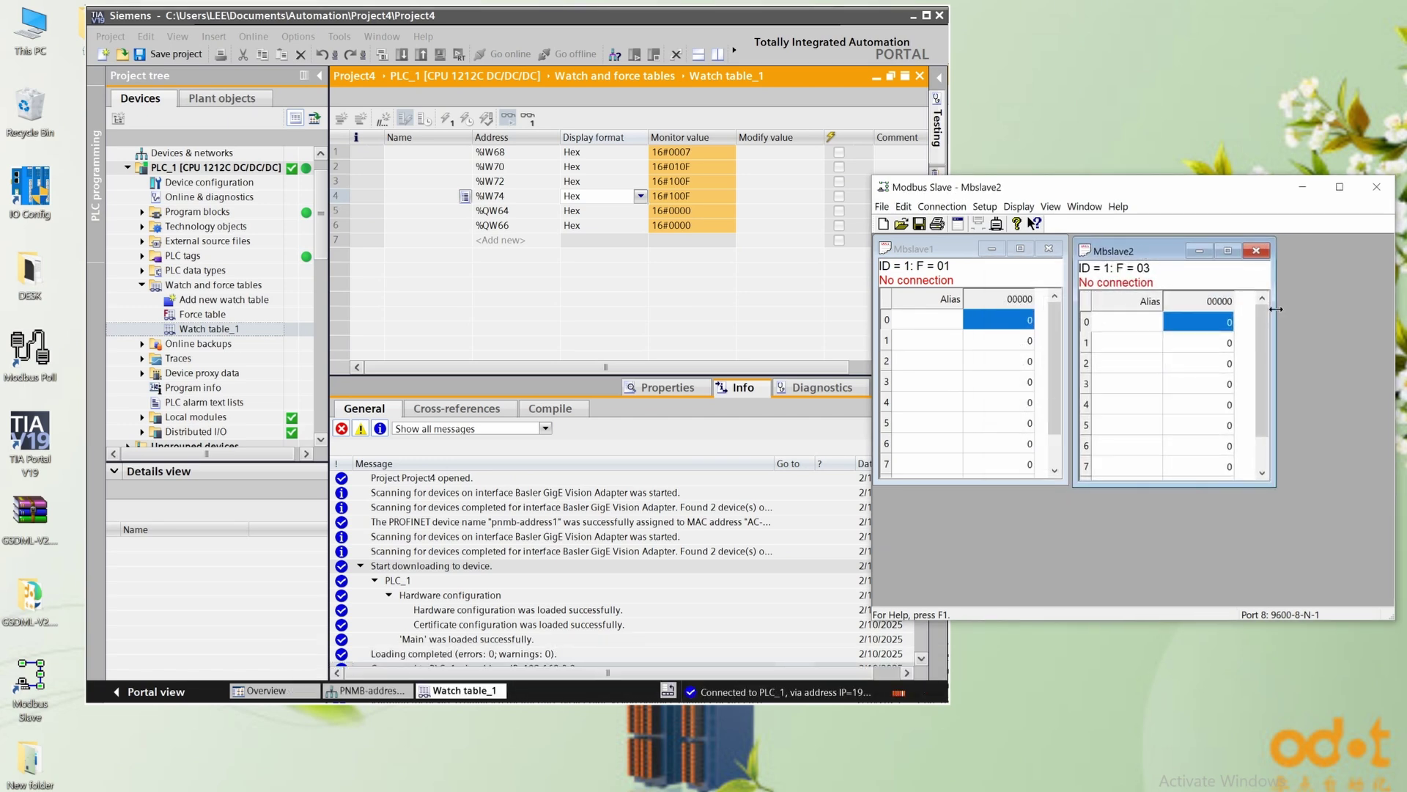
pyautogui.moveTo(1276, 309); pyautogui.dragTo(1294, 308)
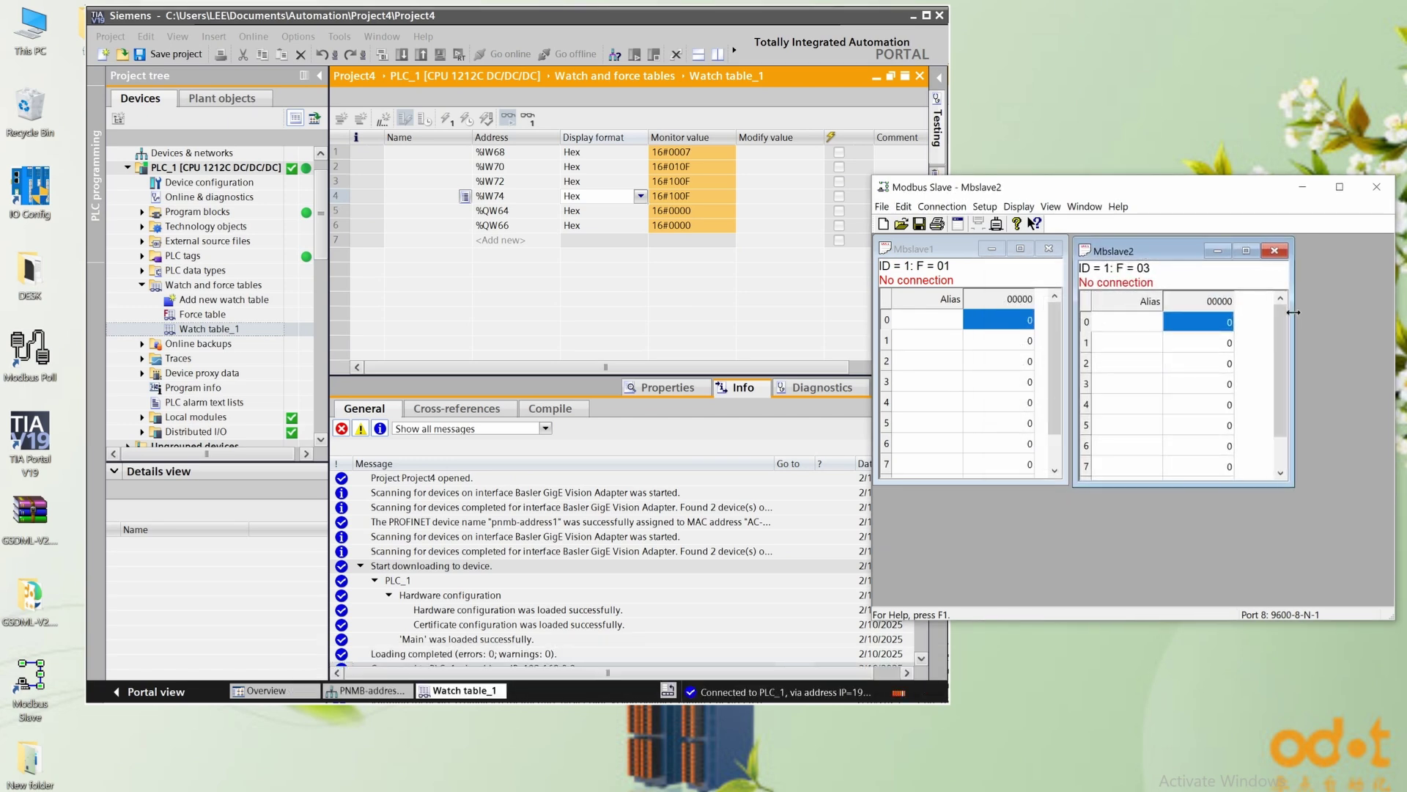
# - Connect Modbus Slave through serial port USB-SERIAL CH340 (COM8) in RTU mode at 9600 baud, 8 data bits, no parity, 1 stop bit
pyautogui.click(942, 206)
pyautogui.click(956, 223)
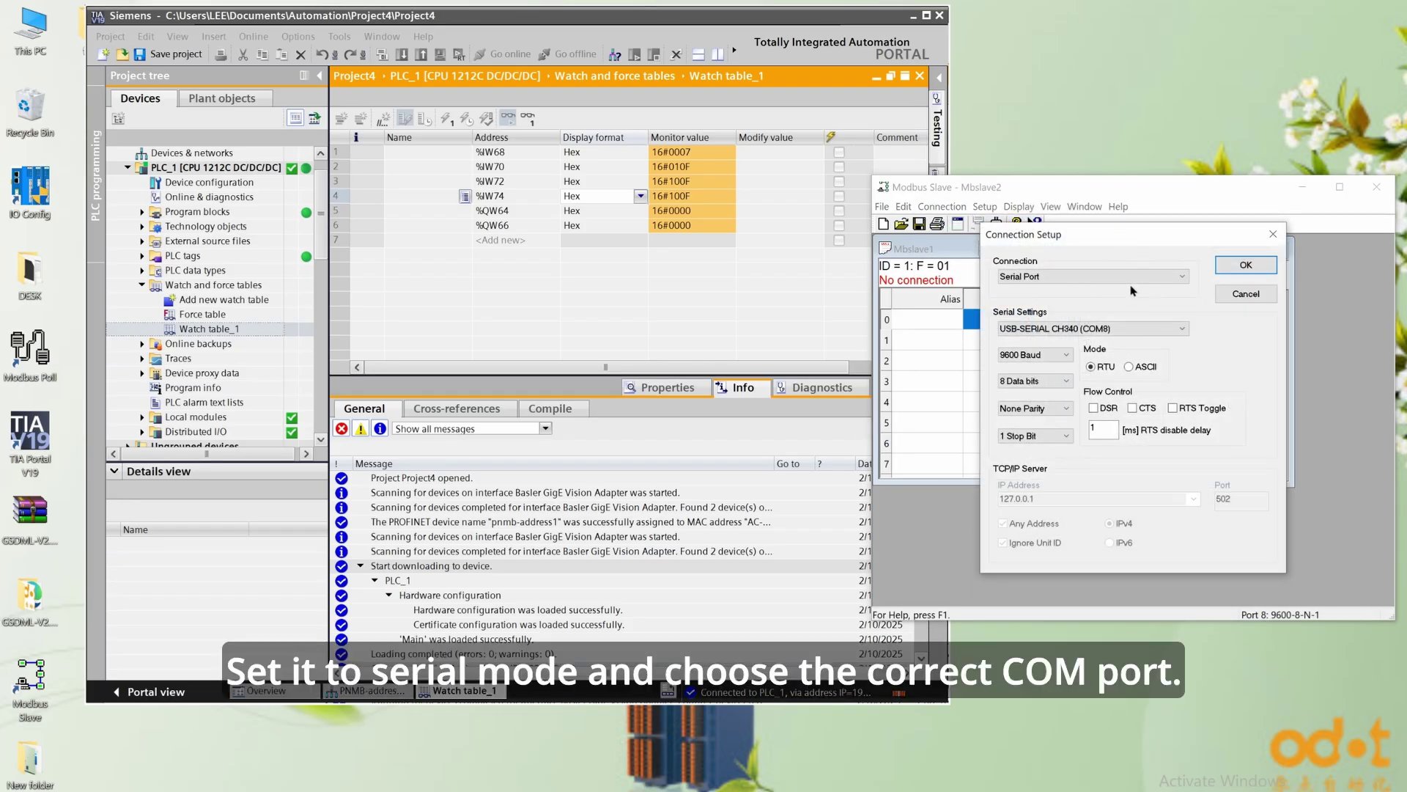
pyautogui.click(1108, 329)
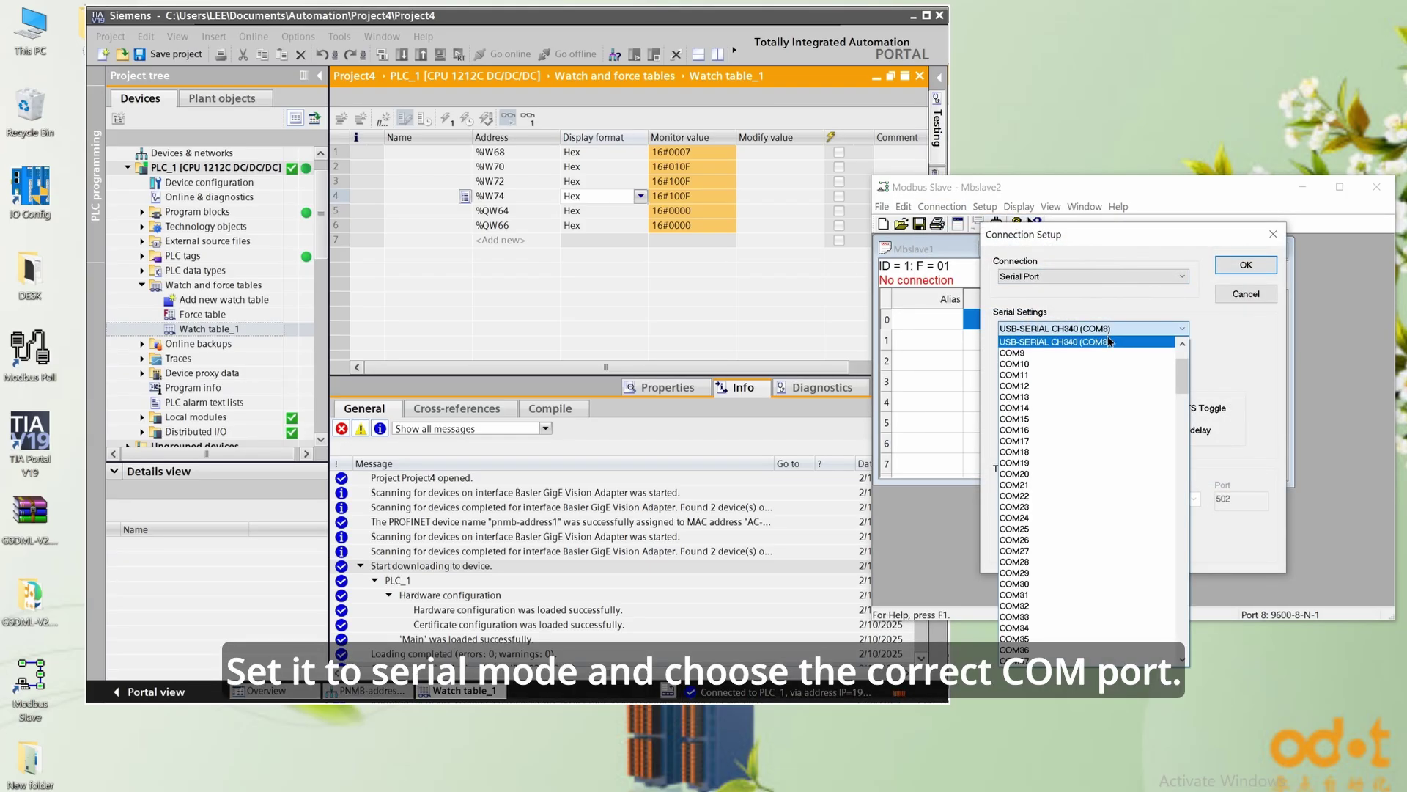
pyautogui.click(1086, 342)
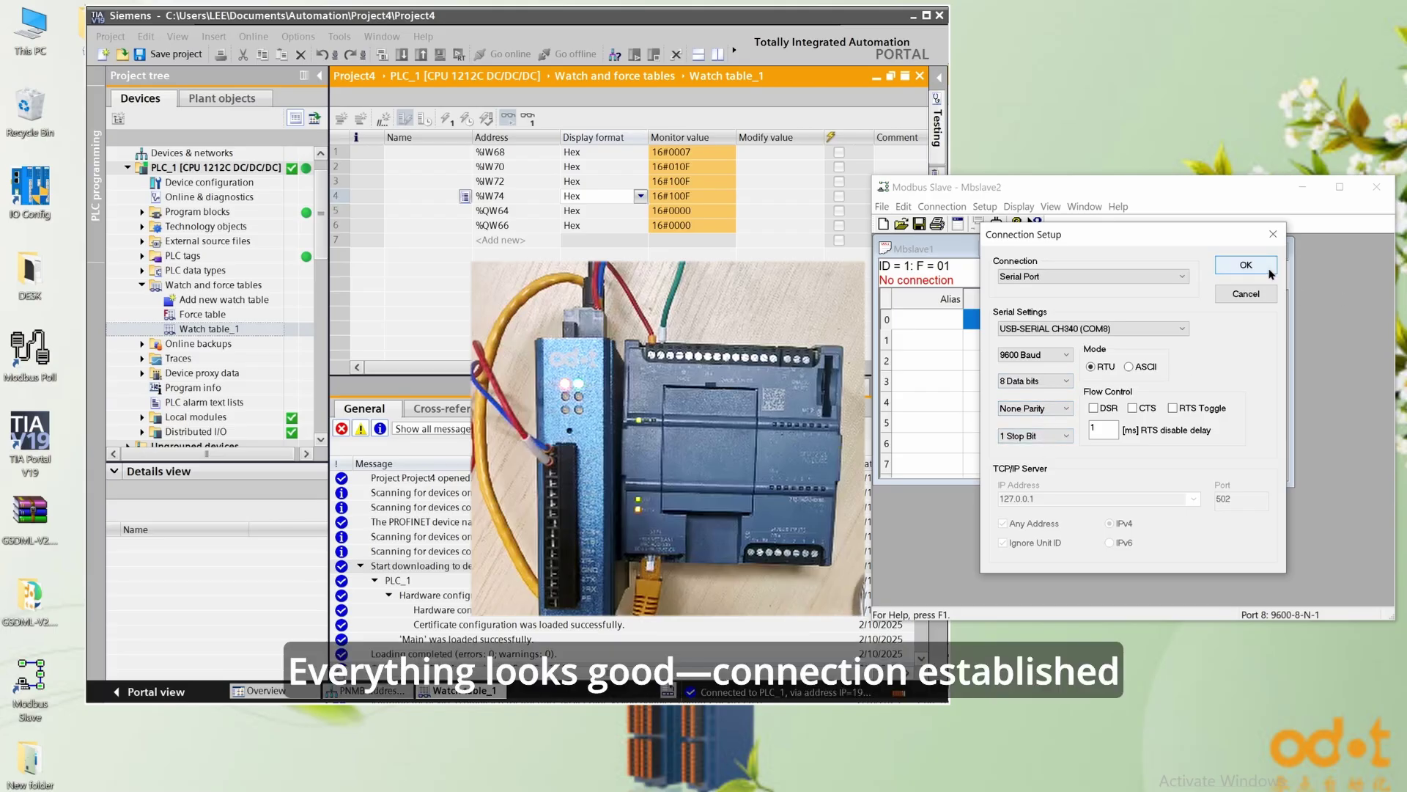
pyautogui.click(1246, 265)
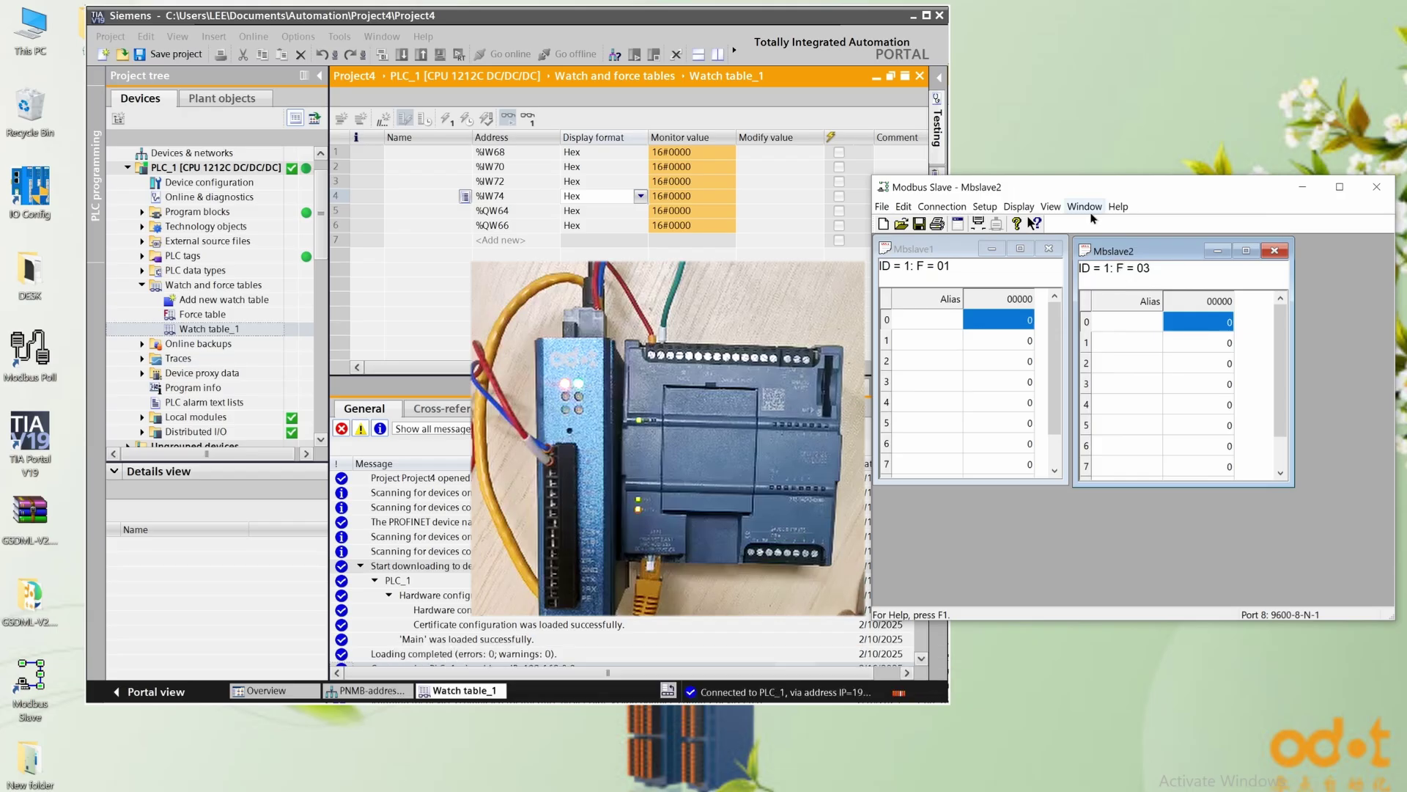
# - Place both program windows side by side, set the display format of %IW68 to Bin, and widen the Monitor value column
pyautogui.moveTo(1072, 189); pyautogui.dragTo(1099, 183)
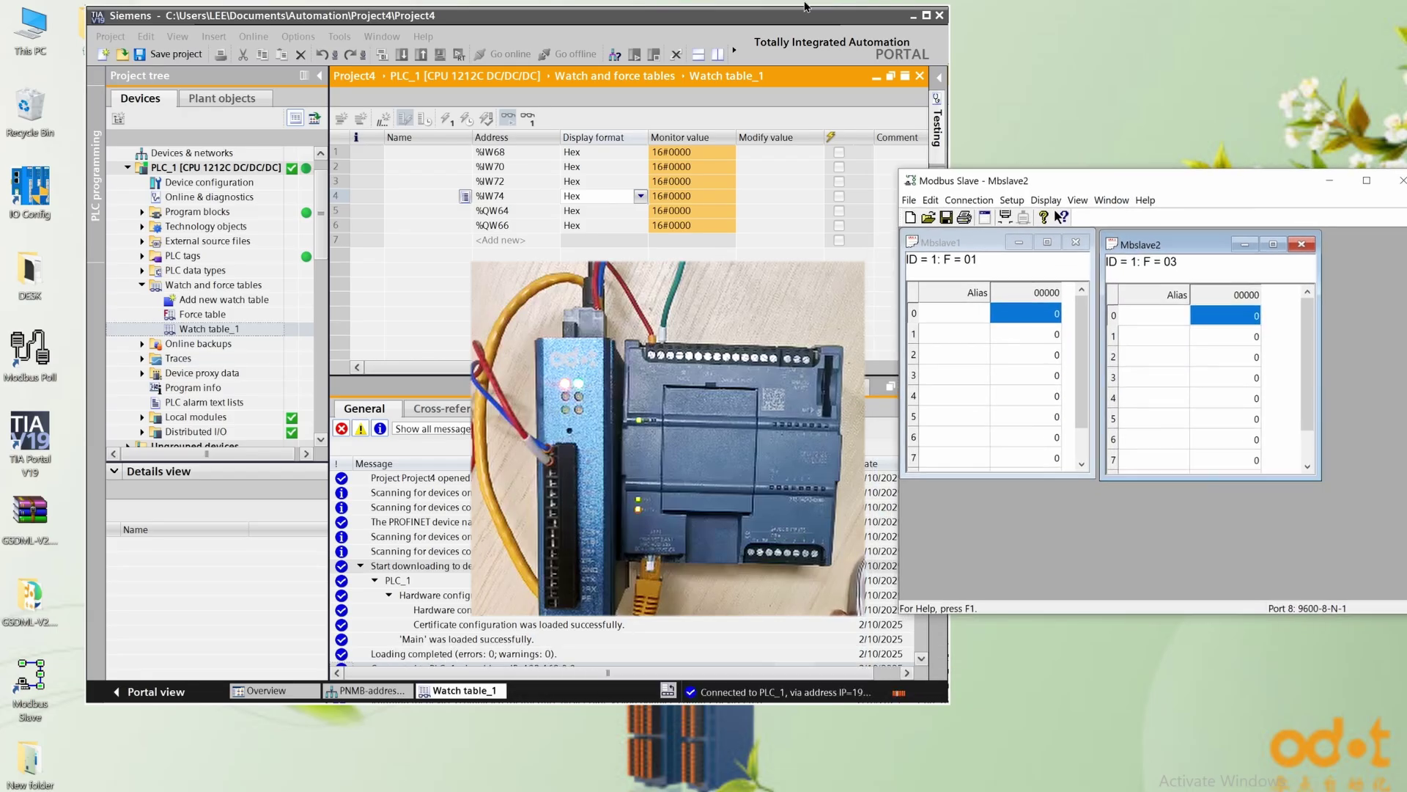
pyautogui.moveTo(762, 22); pyautogui.dragTo(703, 62)
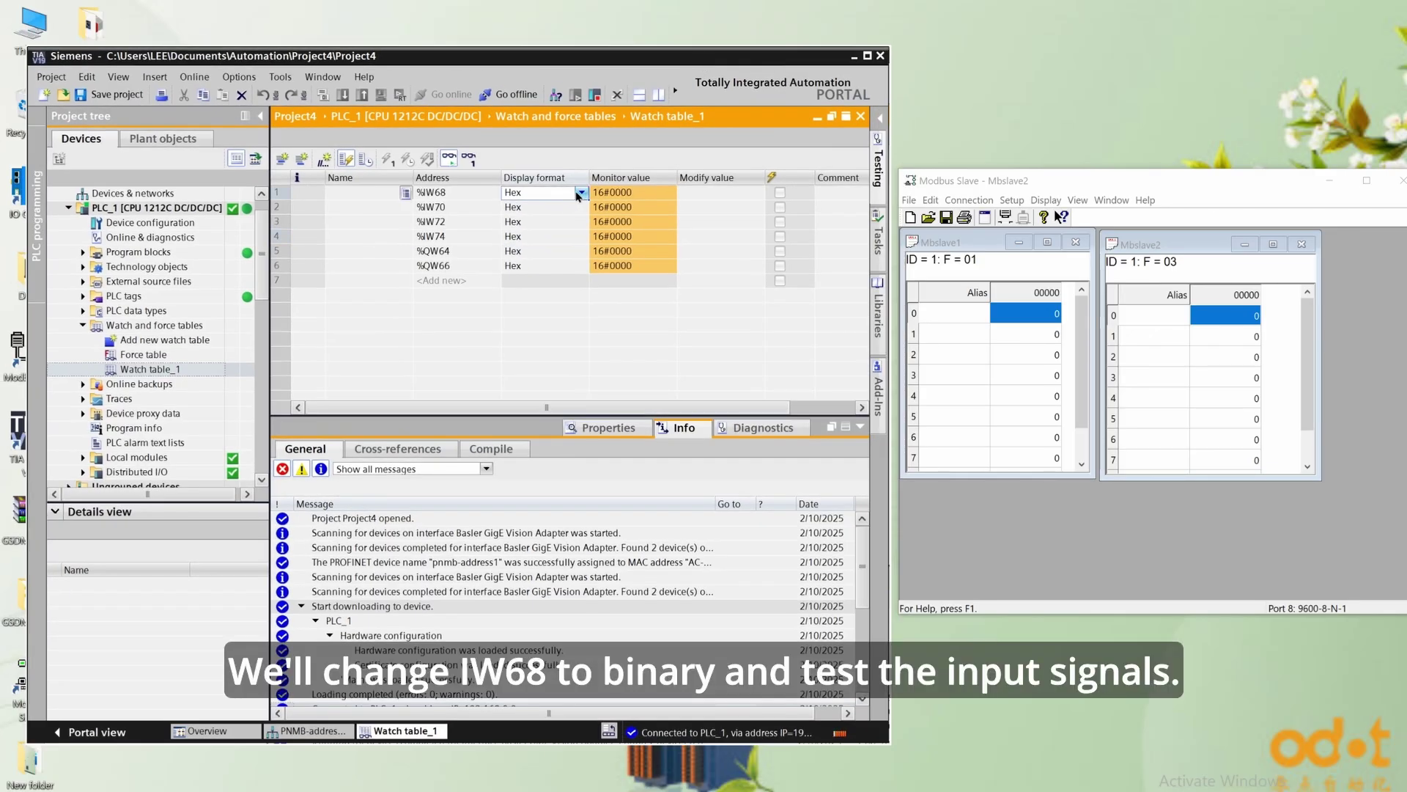
pyautogui.click(582, 195)
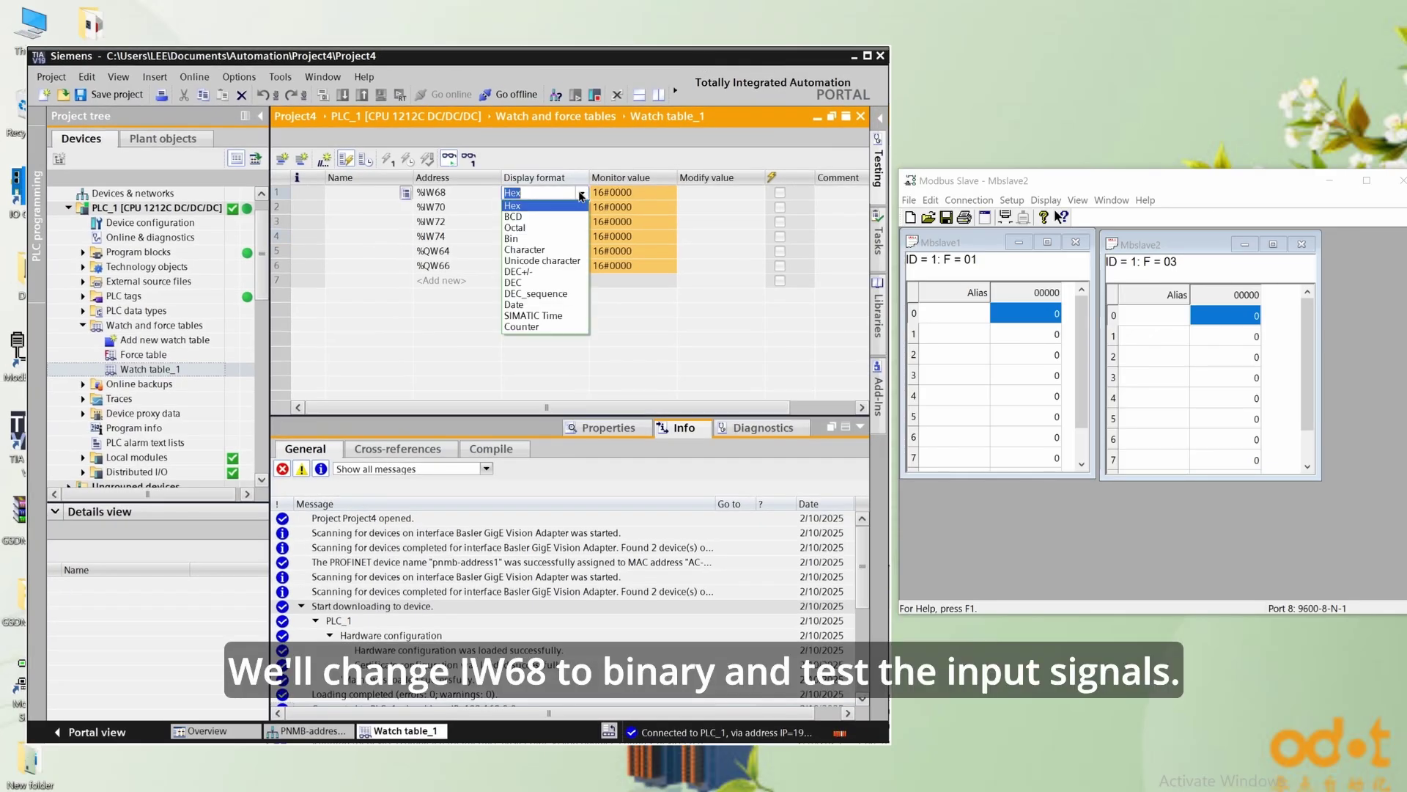
pyautogui.click(538, 239)
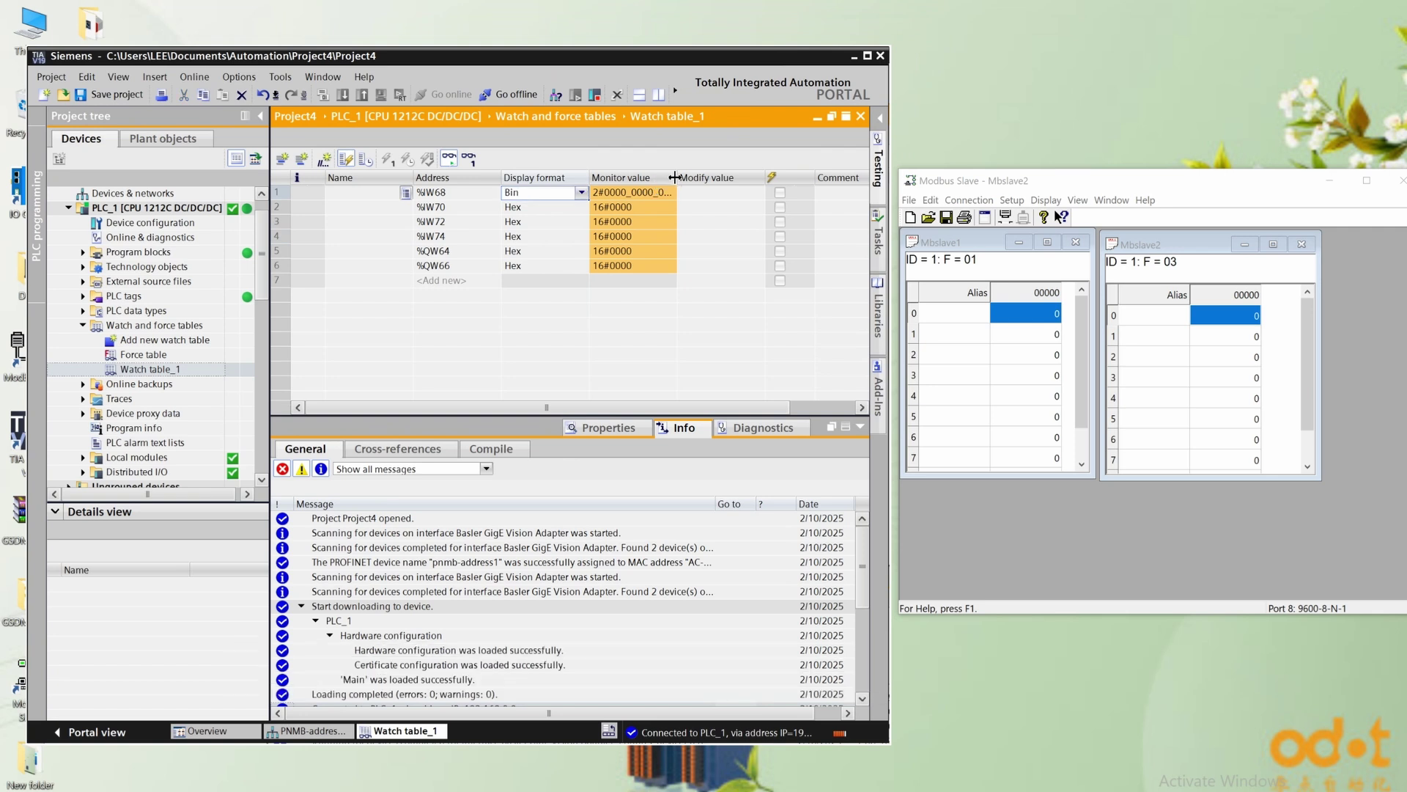
pyautogui.moveTo(677, 177); pyautogui.dragTo(701, 178)
# - Switch coils 0, 1 and 2 on in Mbslave1 to test the %IW68 input signals
pyautogui.click(1066, 186)
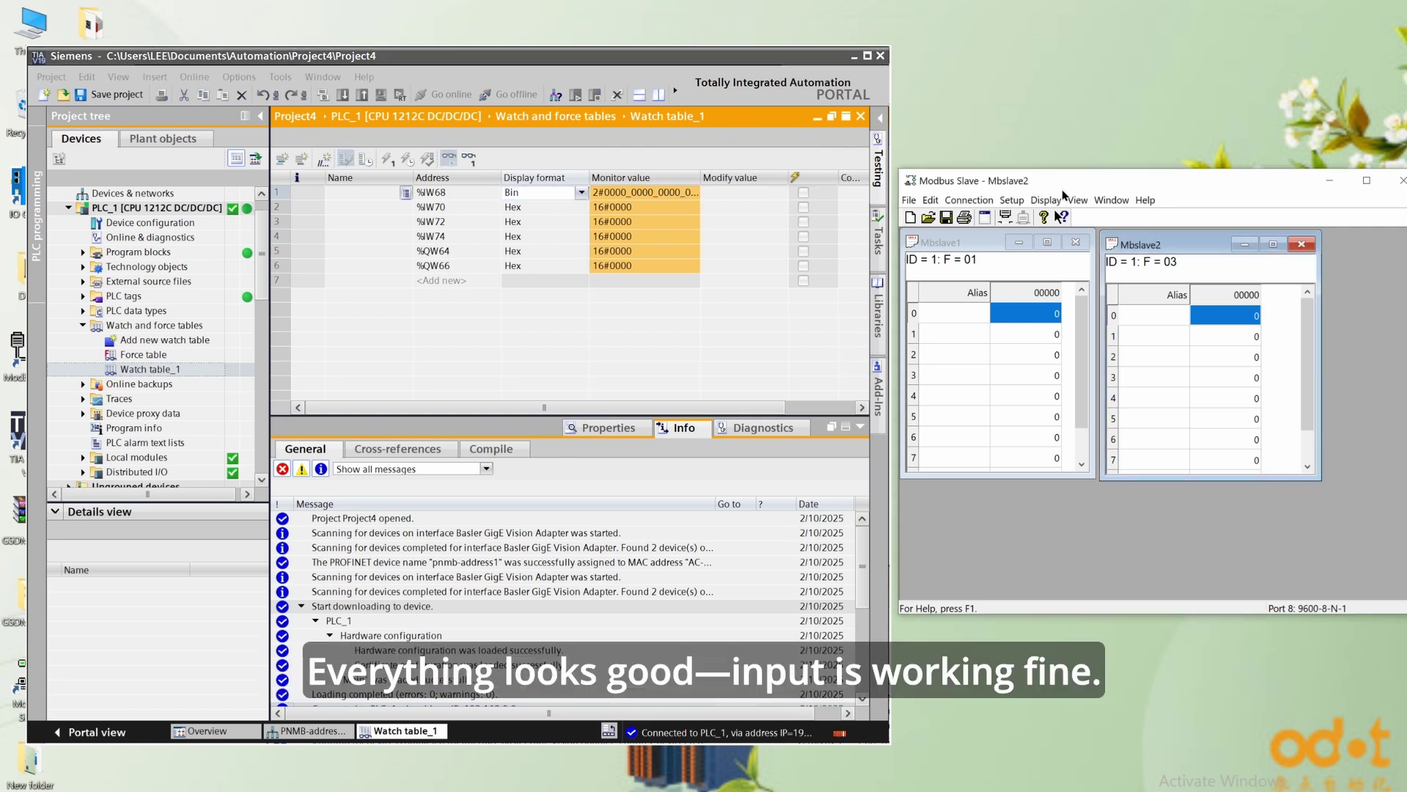
pyautogui.doubleClick(1056, 316)
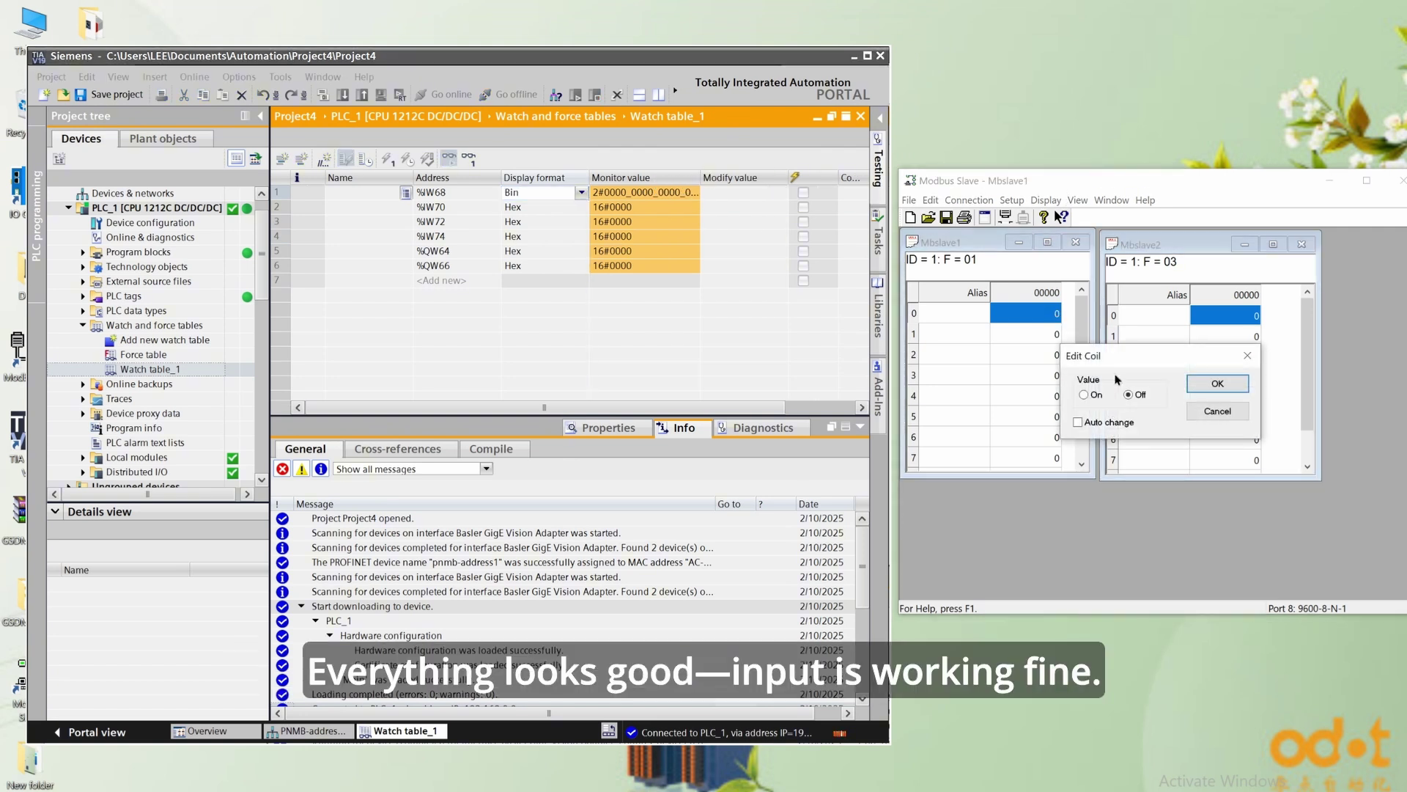
pyautogui.click(1091, 397)
pyautogui.click(1207, 386)
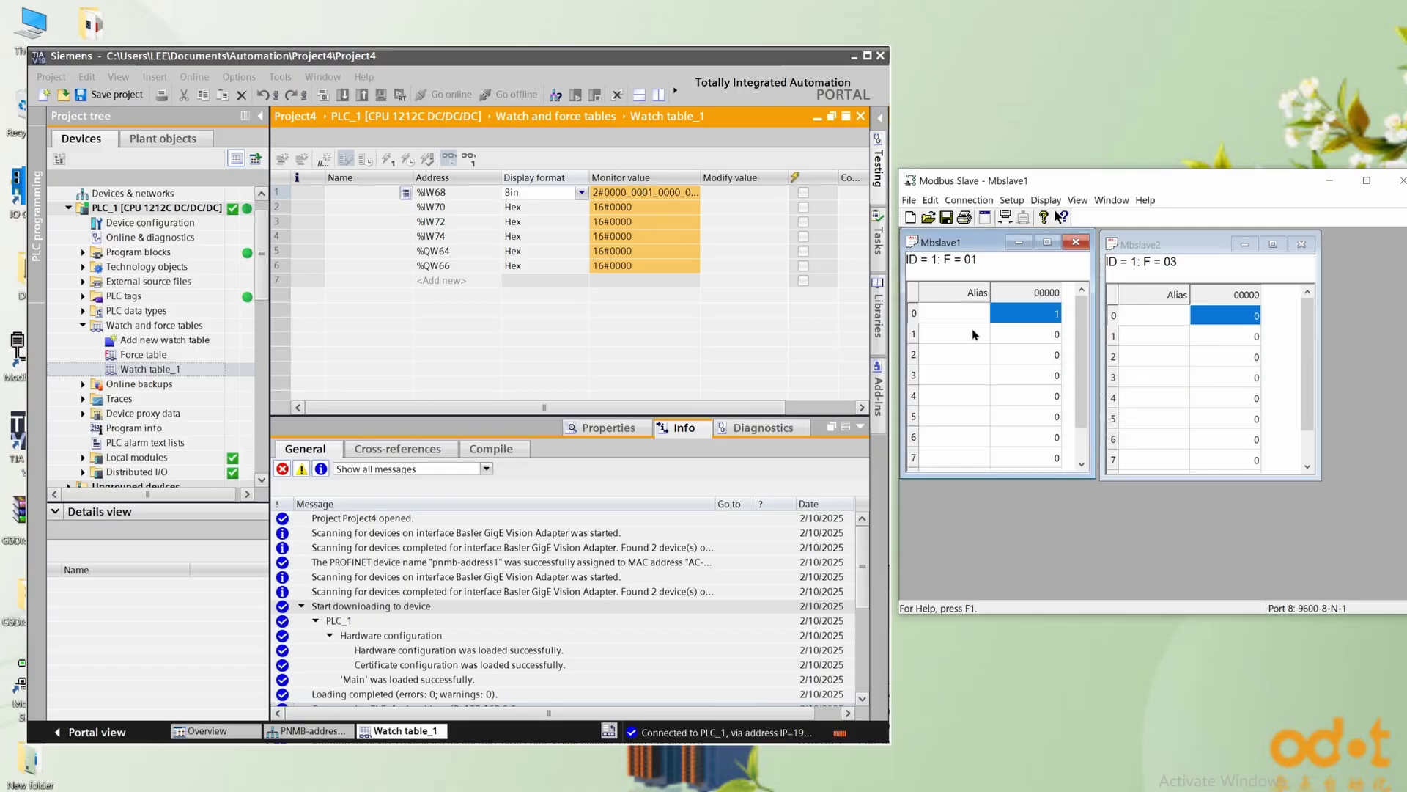
pyautogui.doubleClick(1018, 335)
pyautogui.click(1092, 395)
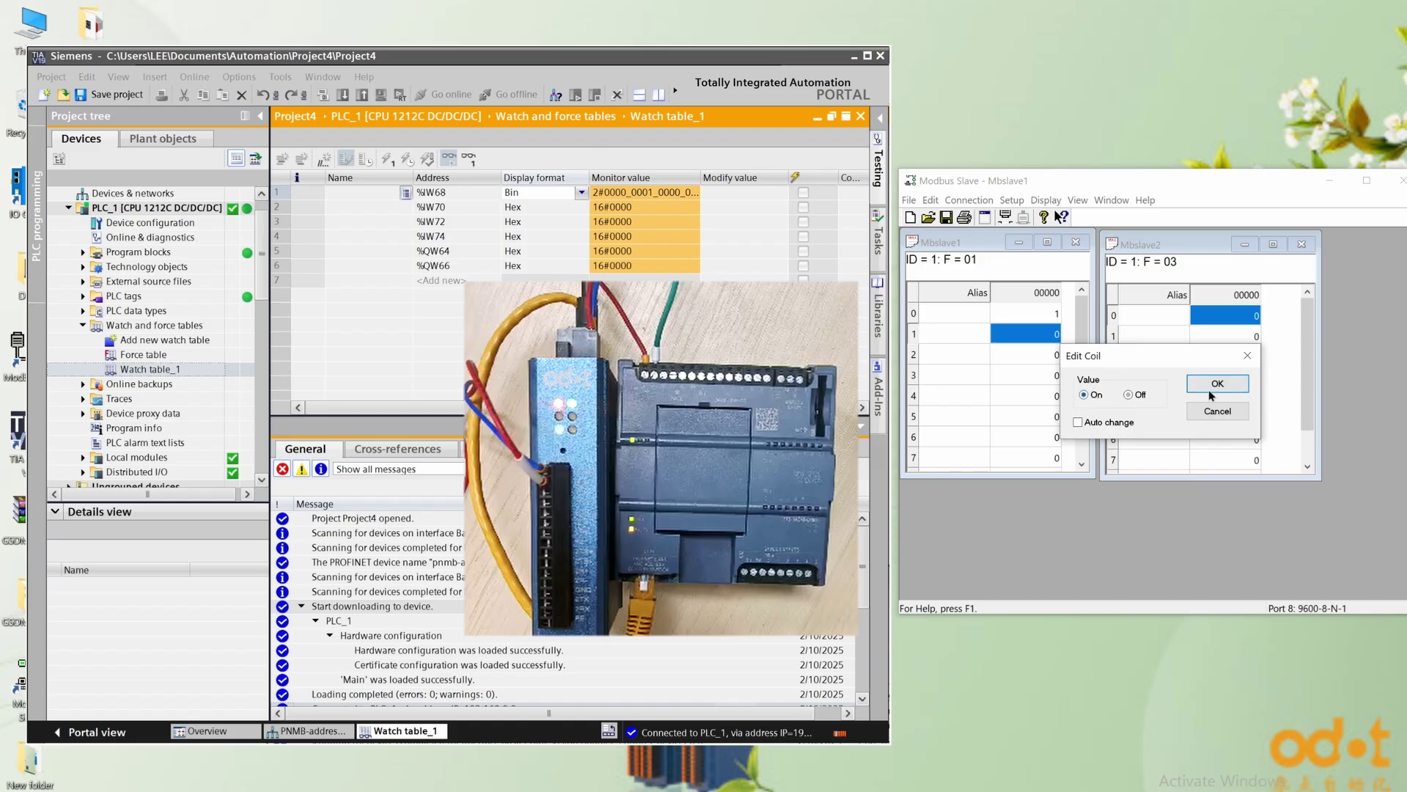
pyautogui.click(1210, 390)
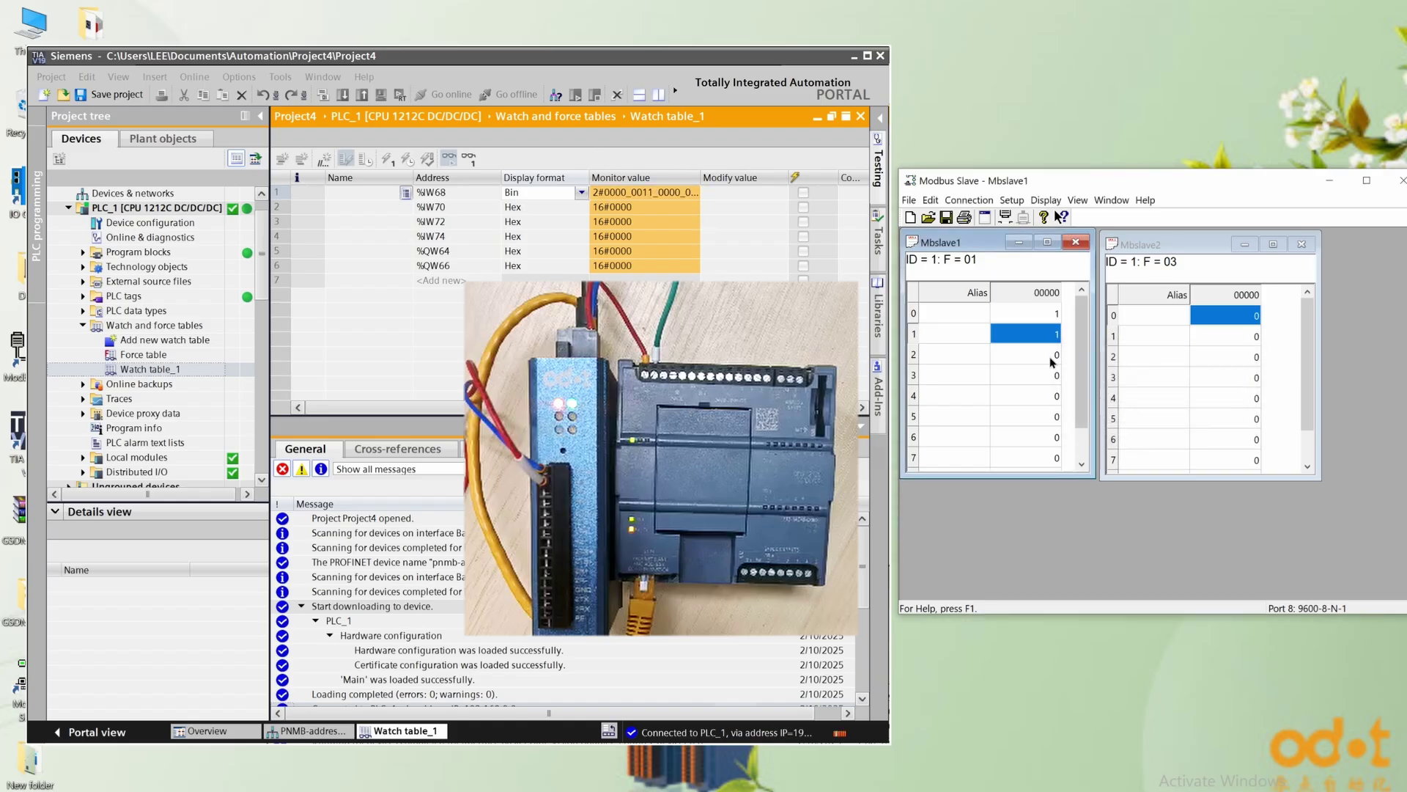
pyautogui.doubleClick(1052, 355)
pyautogui.click(1091, 396)
pyautogui.click(1210, 389)
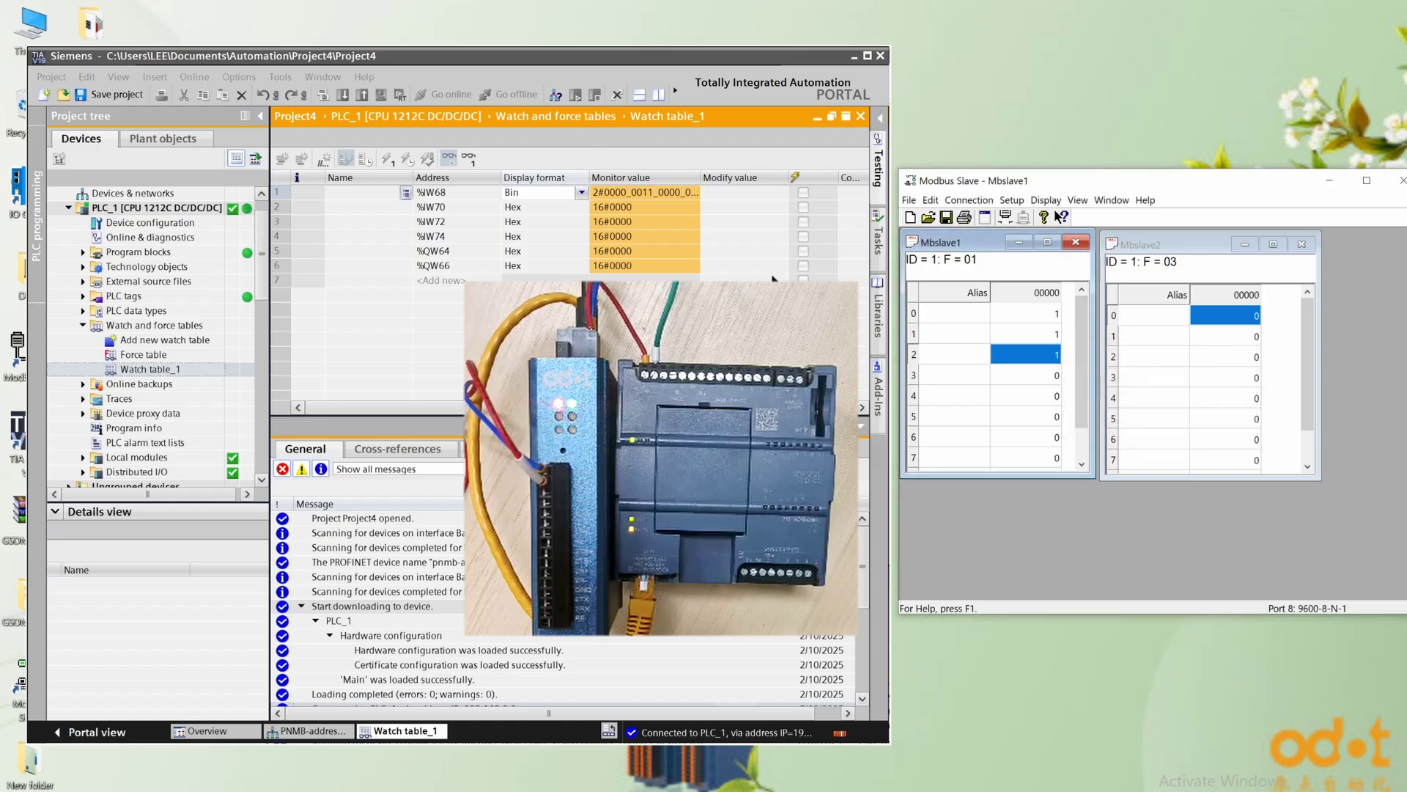
pyautogui.click(1153, 247)
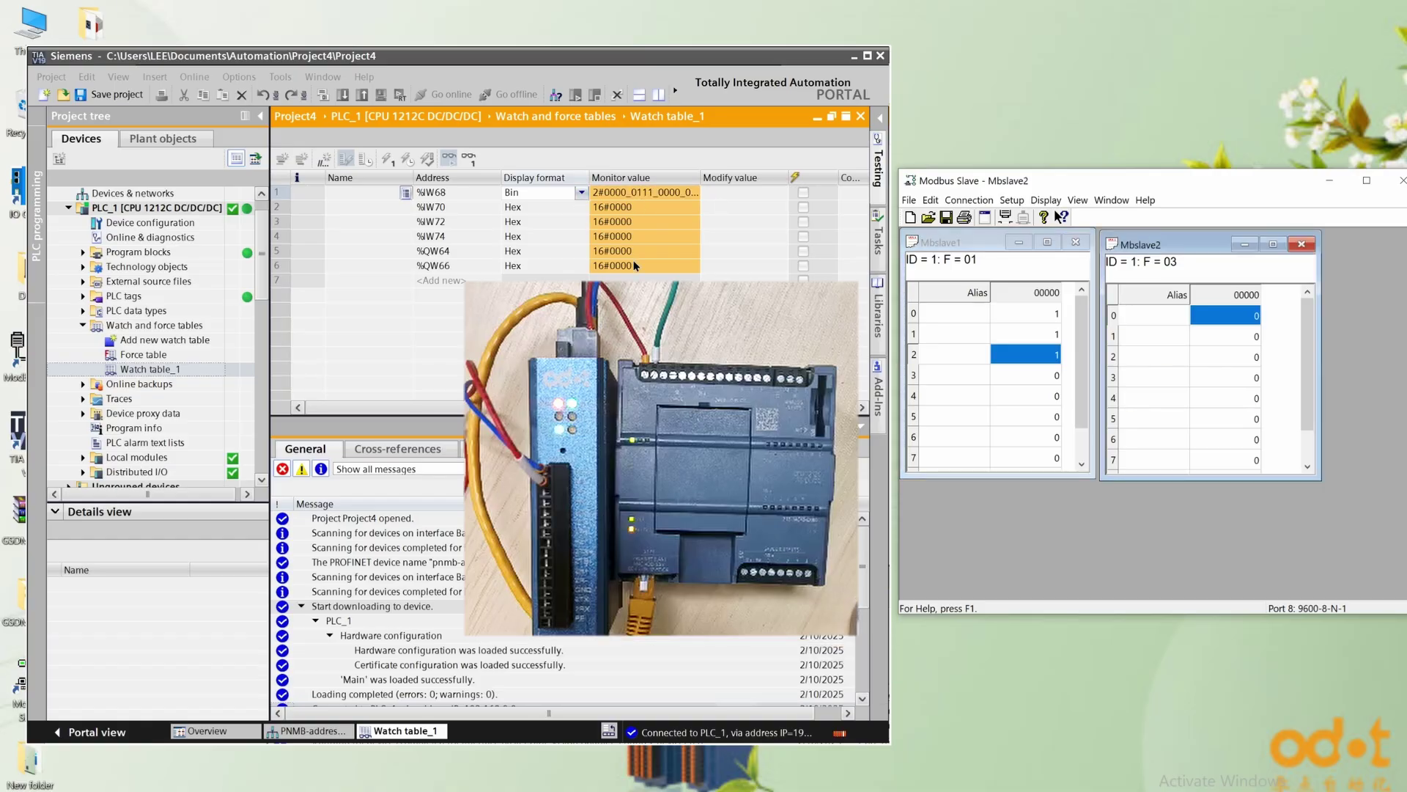
# - Enter hexadecimal 76 as the modify value of output word %QW64 in Watch_table_1
pyautogui.click(731, 250)
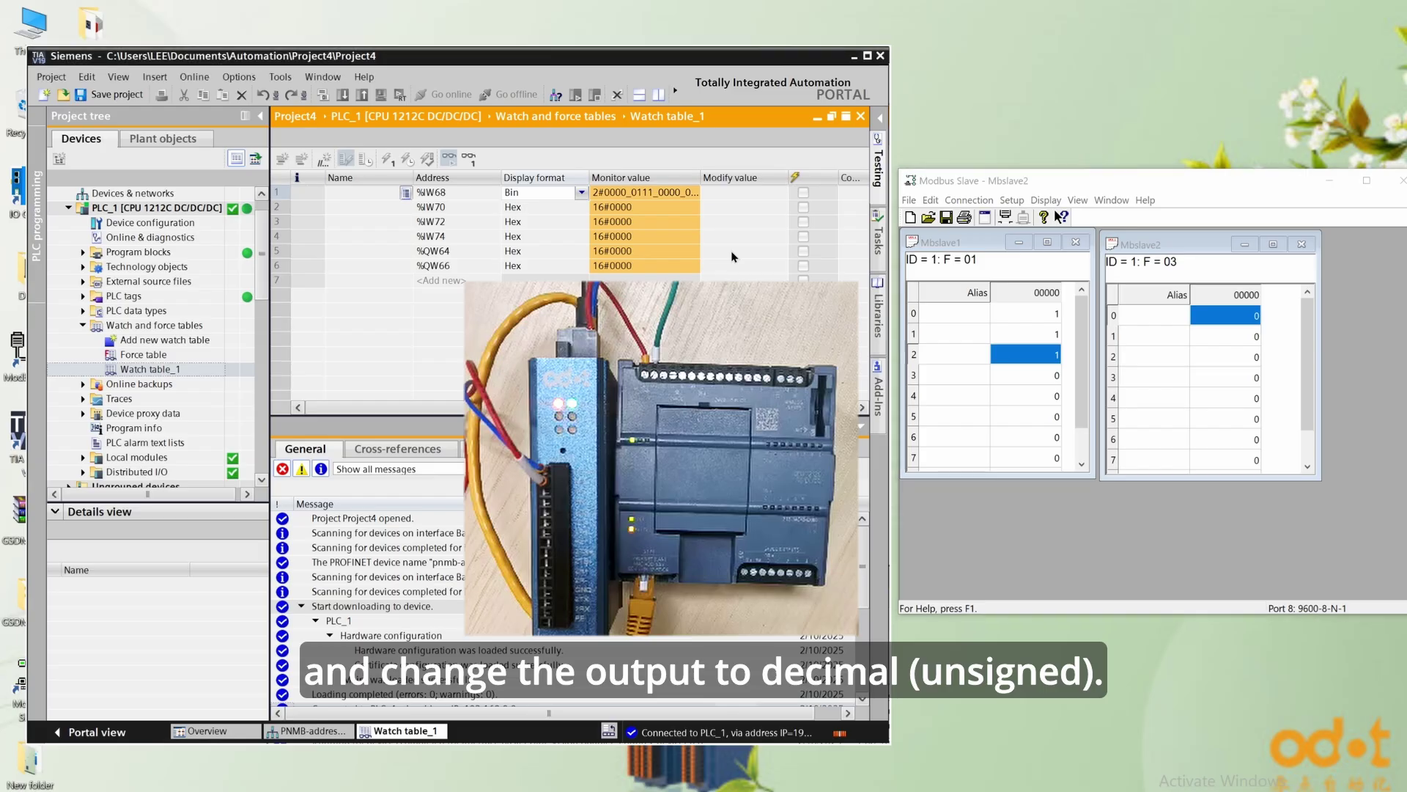
pyautogui.write('76')
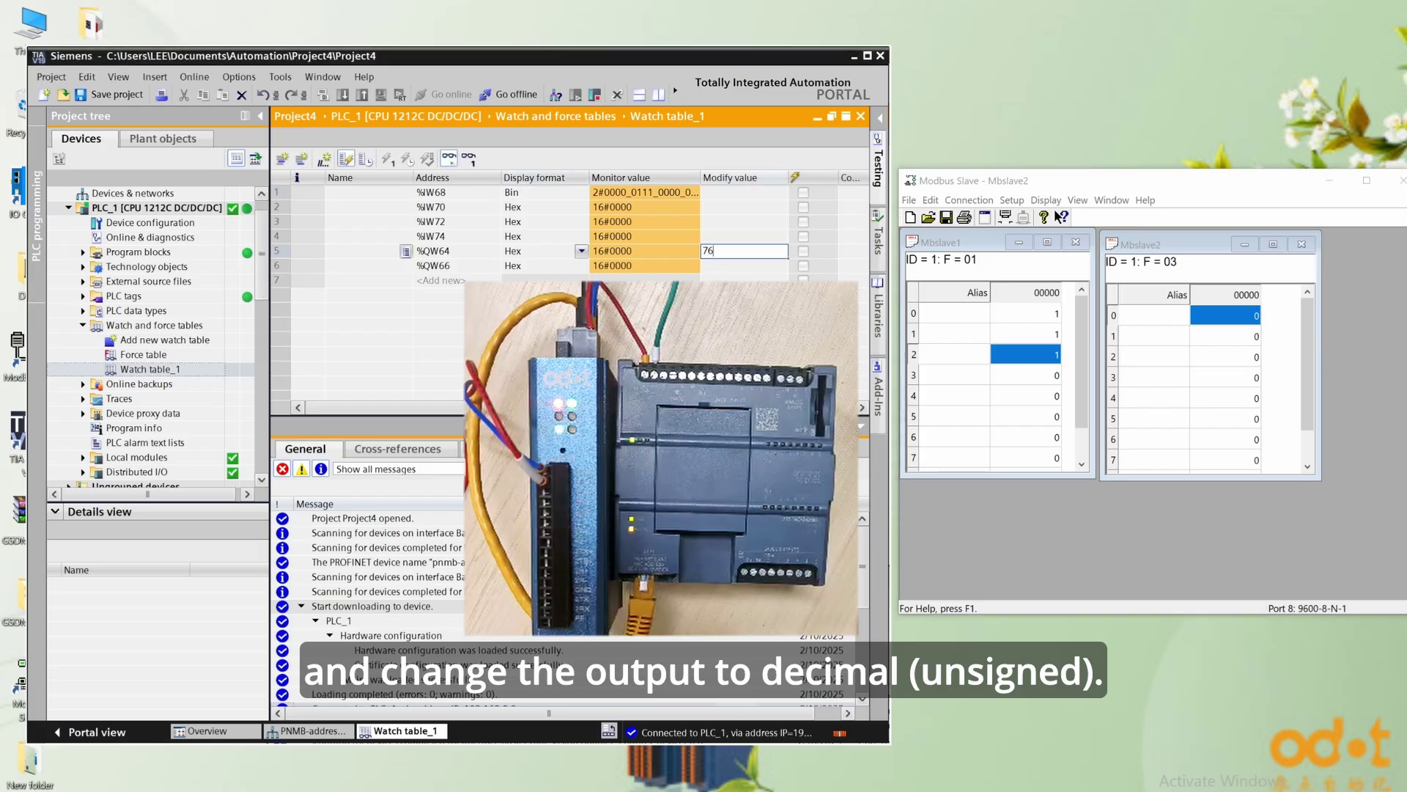
pyautogui.press('Return')
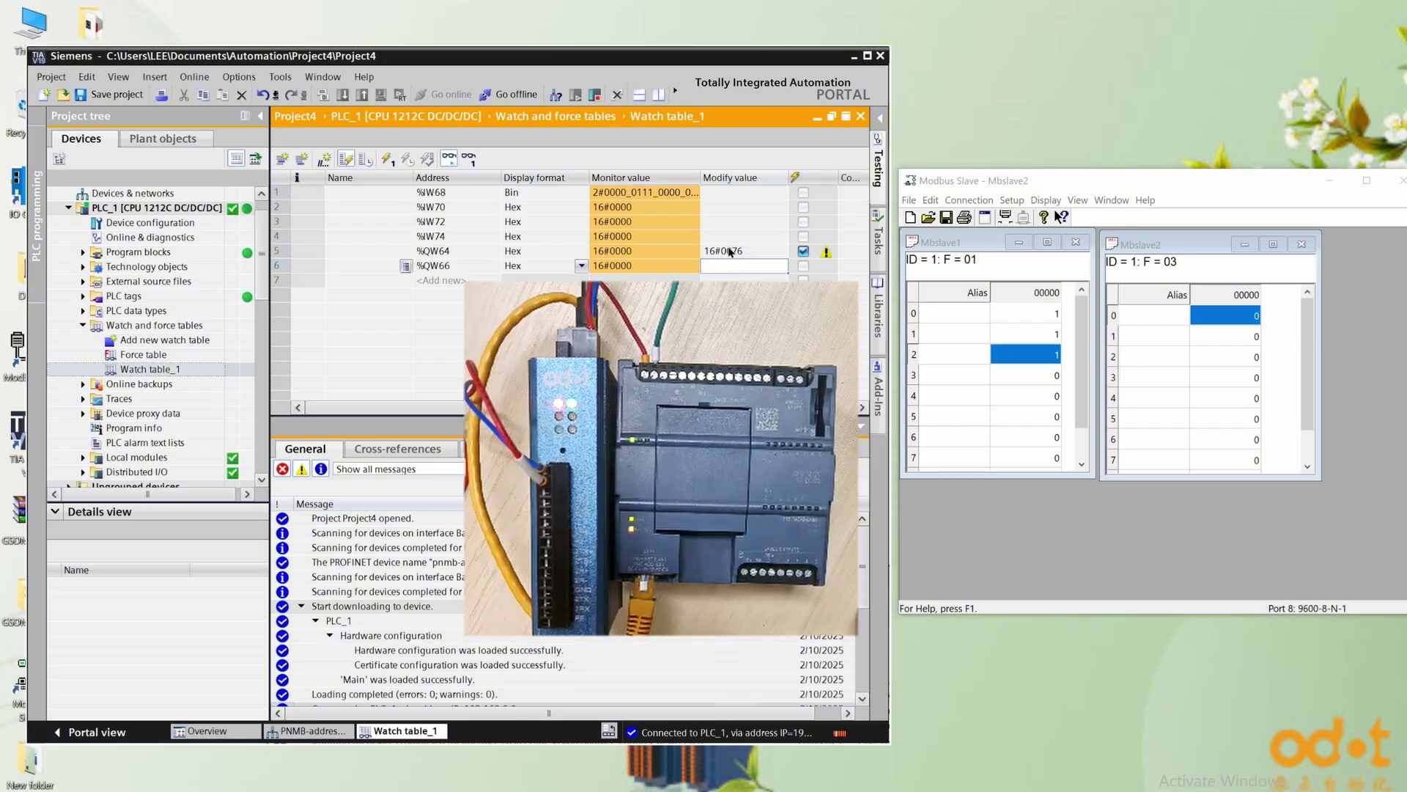
# - Change the display format of output words %QW64 and %QW66 to DEC in the watch table
pyautogui.click(533, 252)
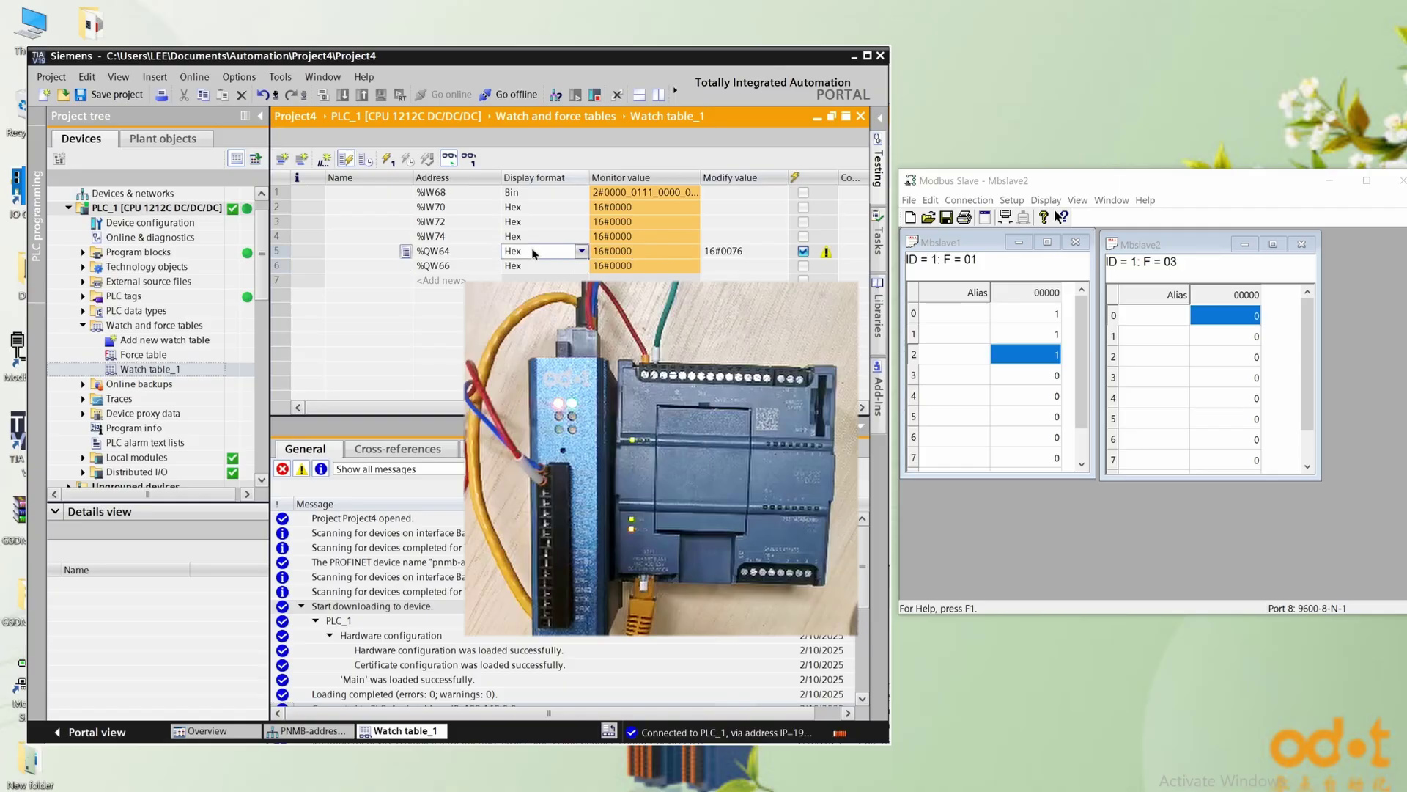
pyautogui.click(579, 253)
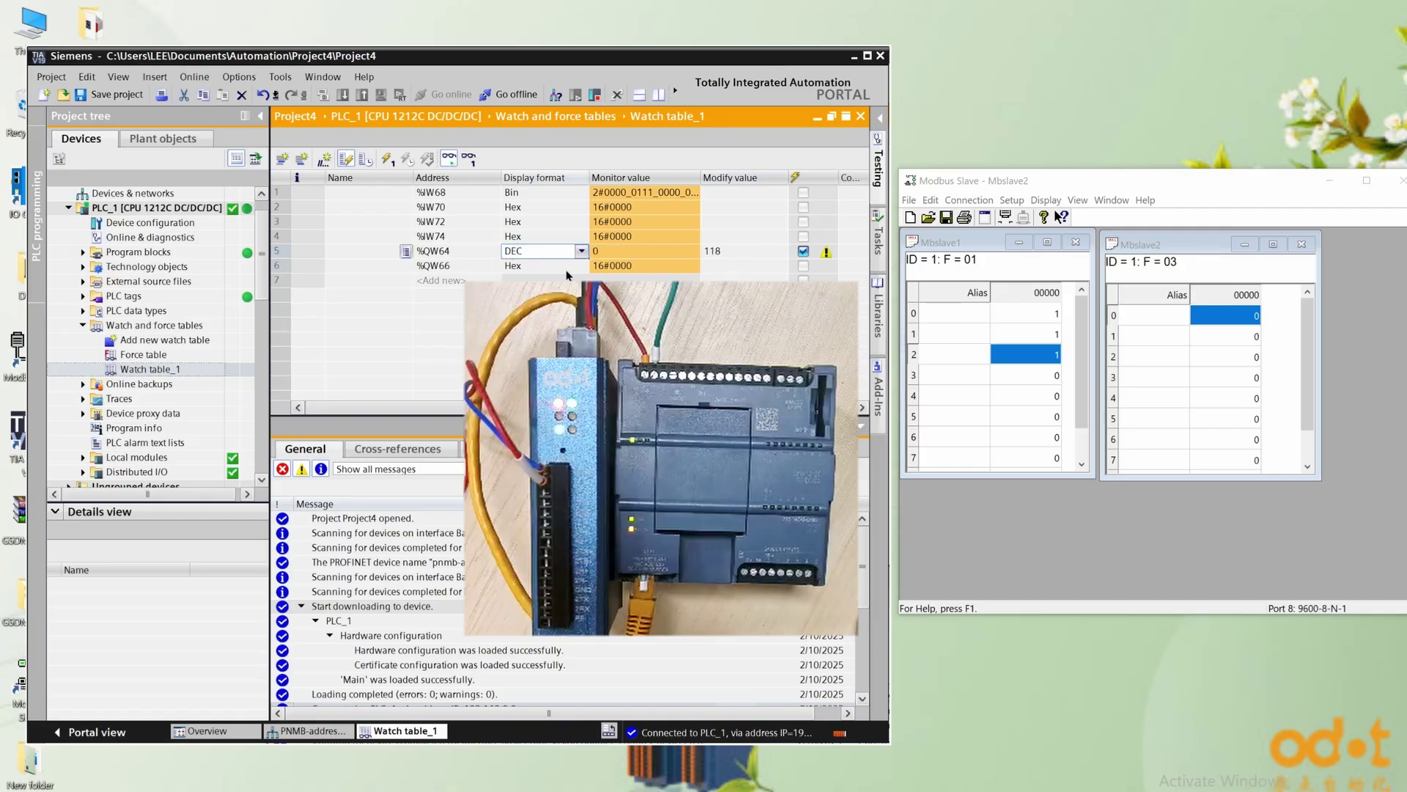
pyautogui.click(568, 267)
pyautogui.click(582, 267)
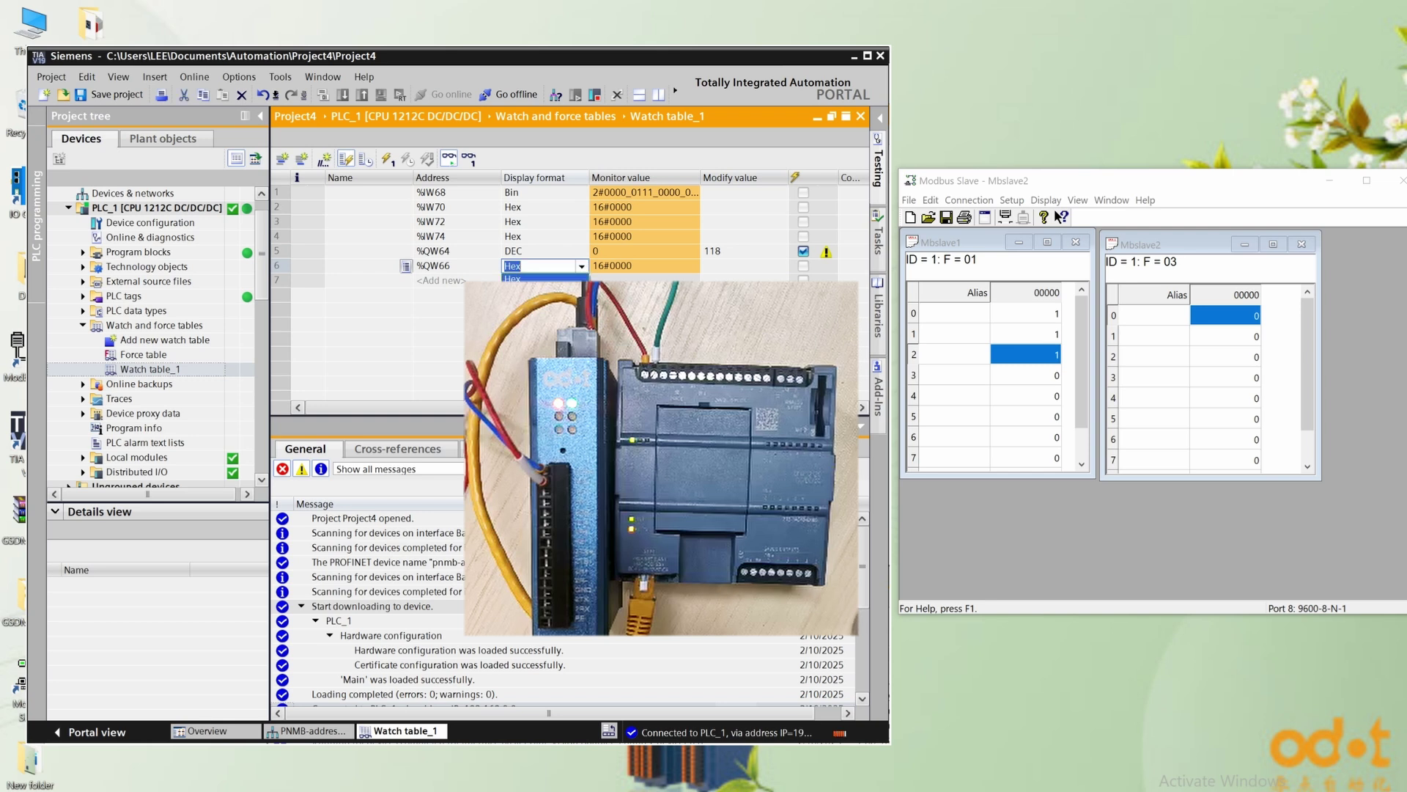
pyautogui.click(528, 305)
# - Write the pending %QW64 modify value to the PLC, and set the modify value of %QW66 to 76 and write it too
pyautogui.click(737, 268)
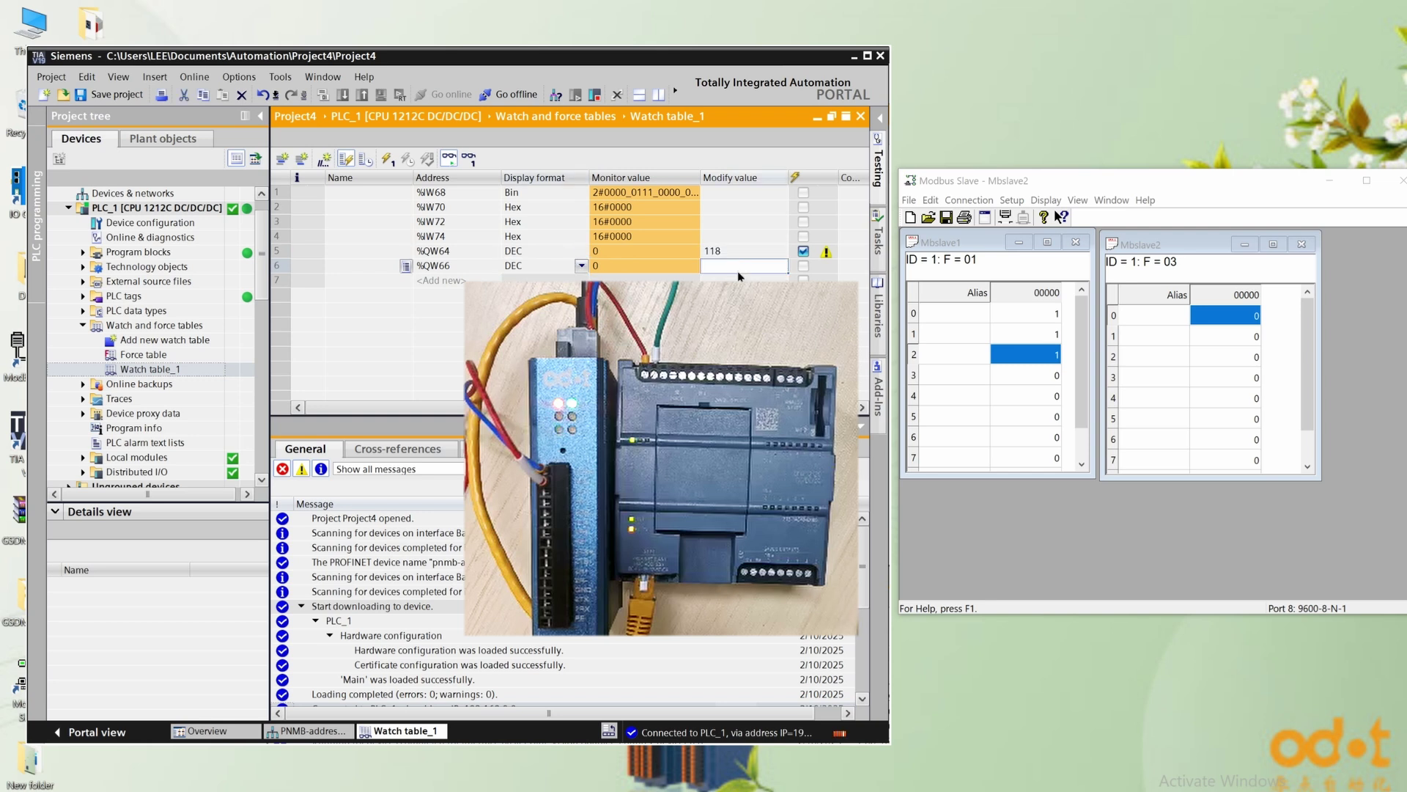
pyautogui.click(388, 159)
pyautogui.click(734, 268)
pyautogui.write('76')
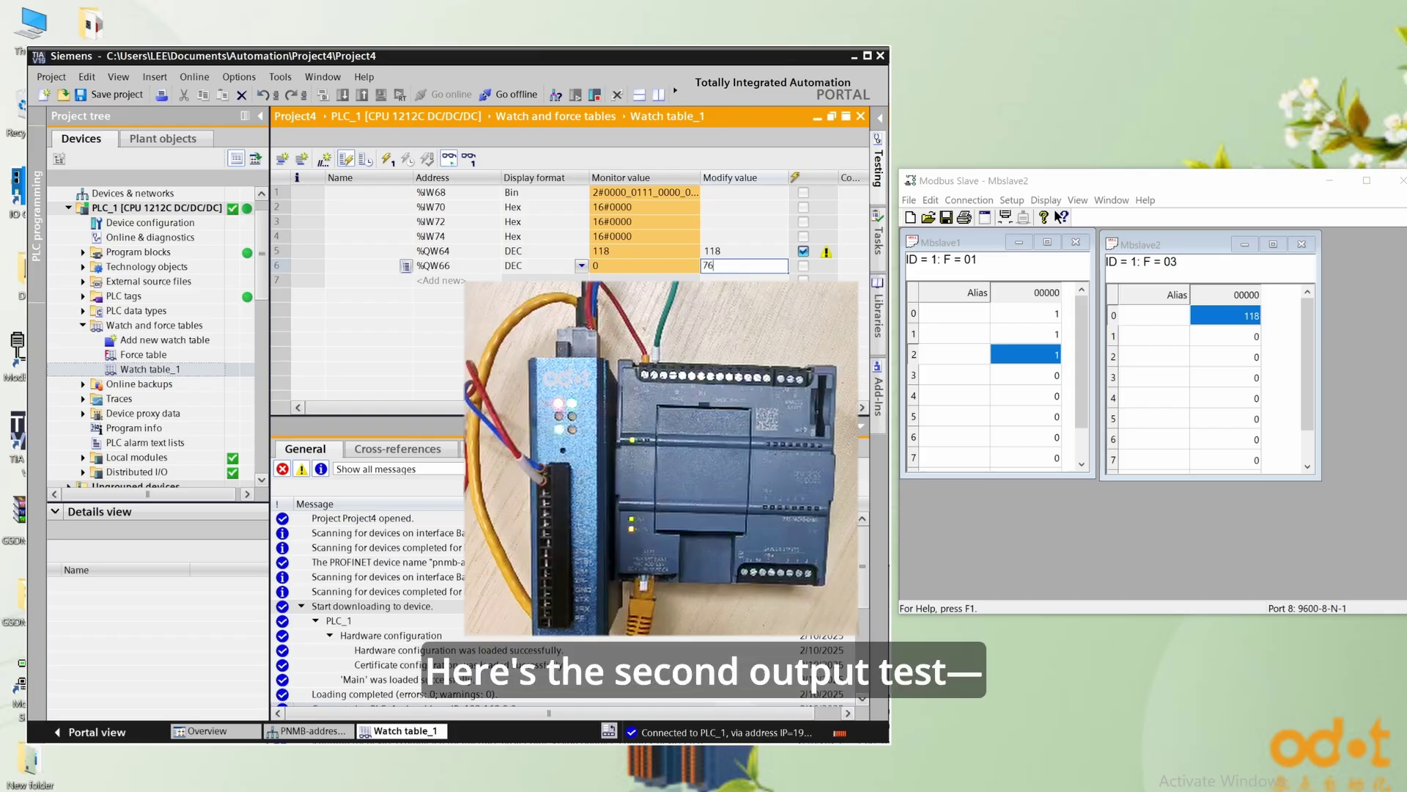
pyautogui.press('Return')
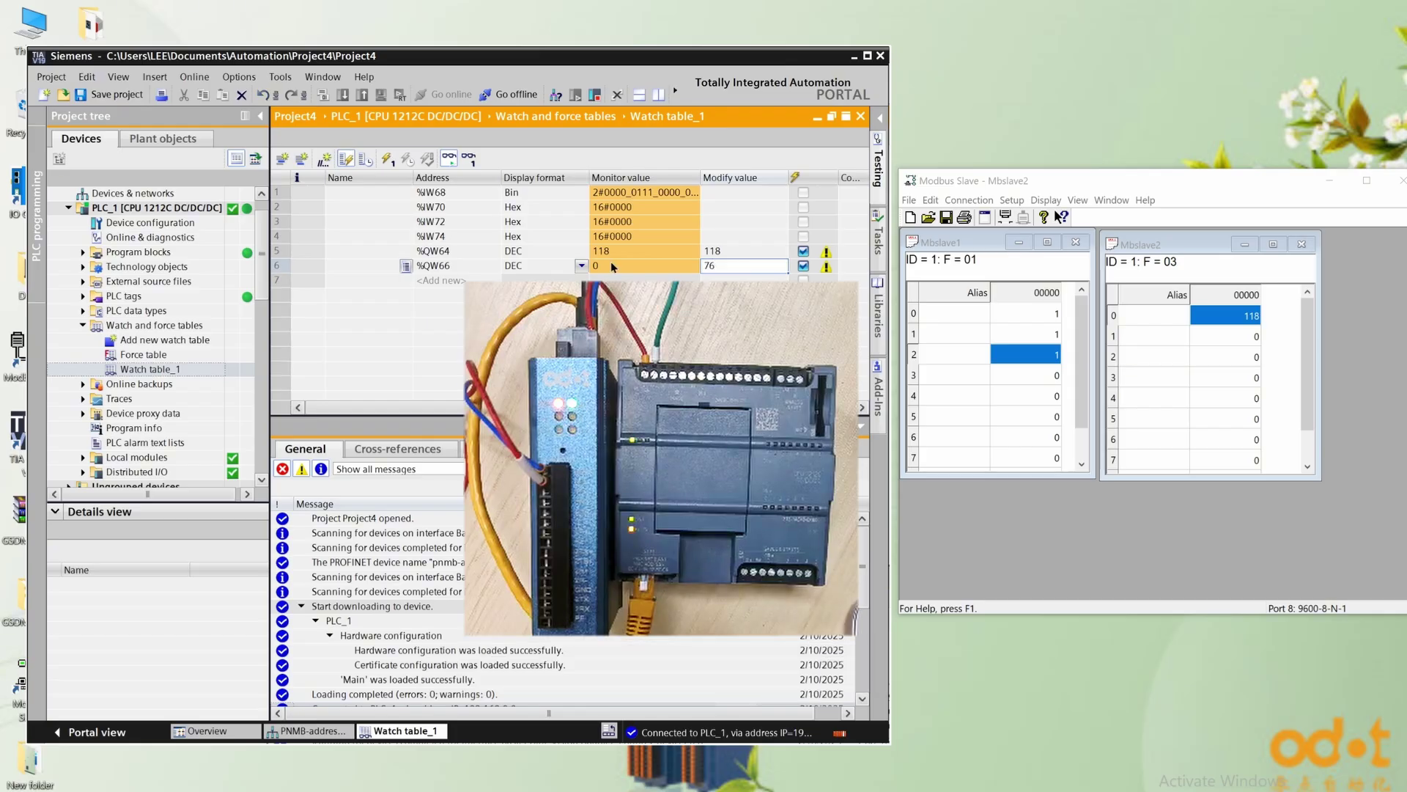
pyautogui.click(387, 159)
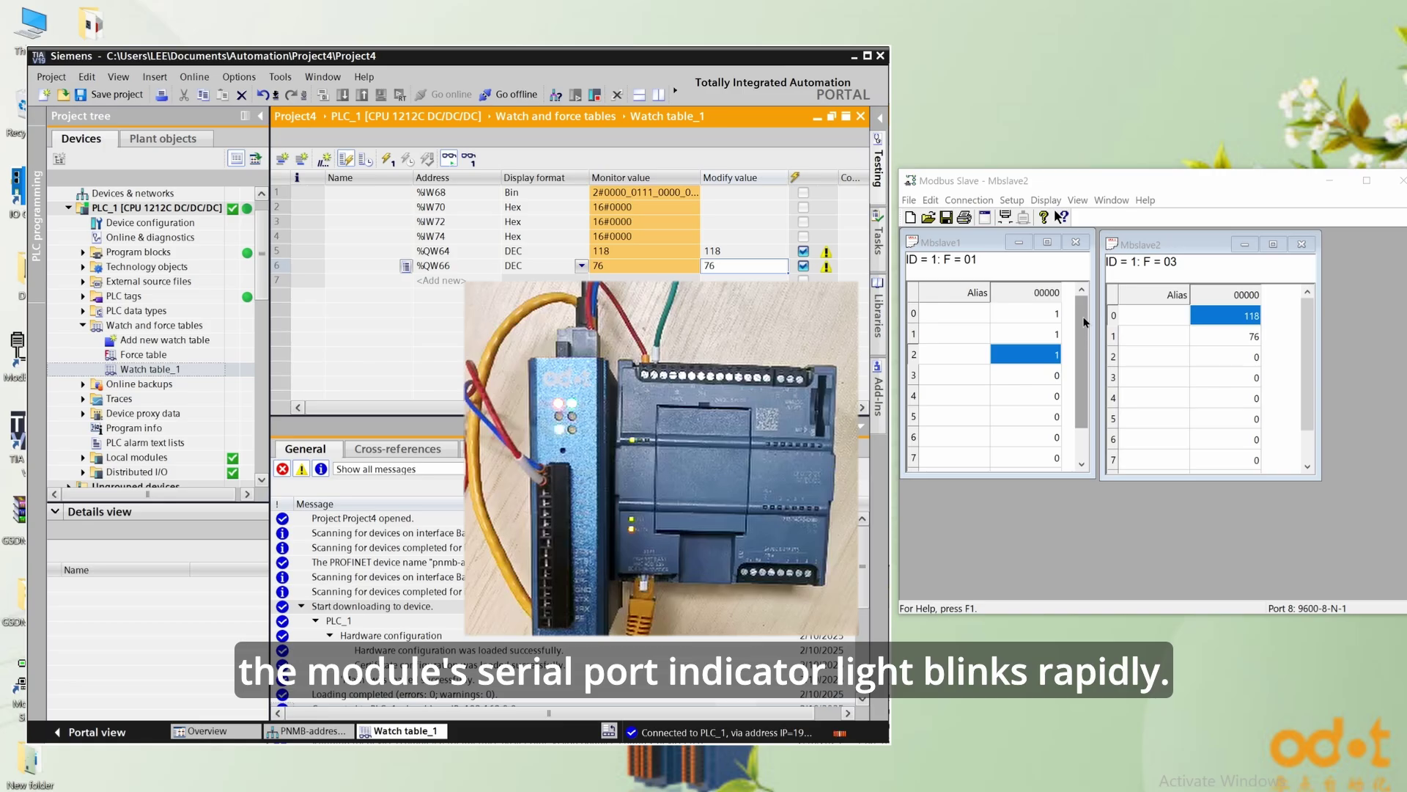
pyautogui.click(1084, 374)
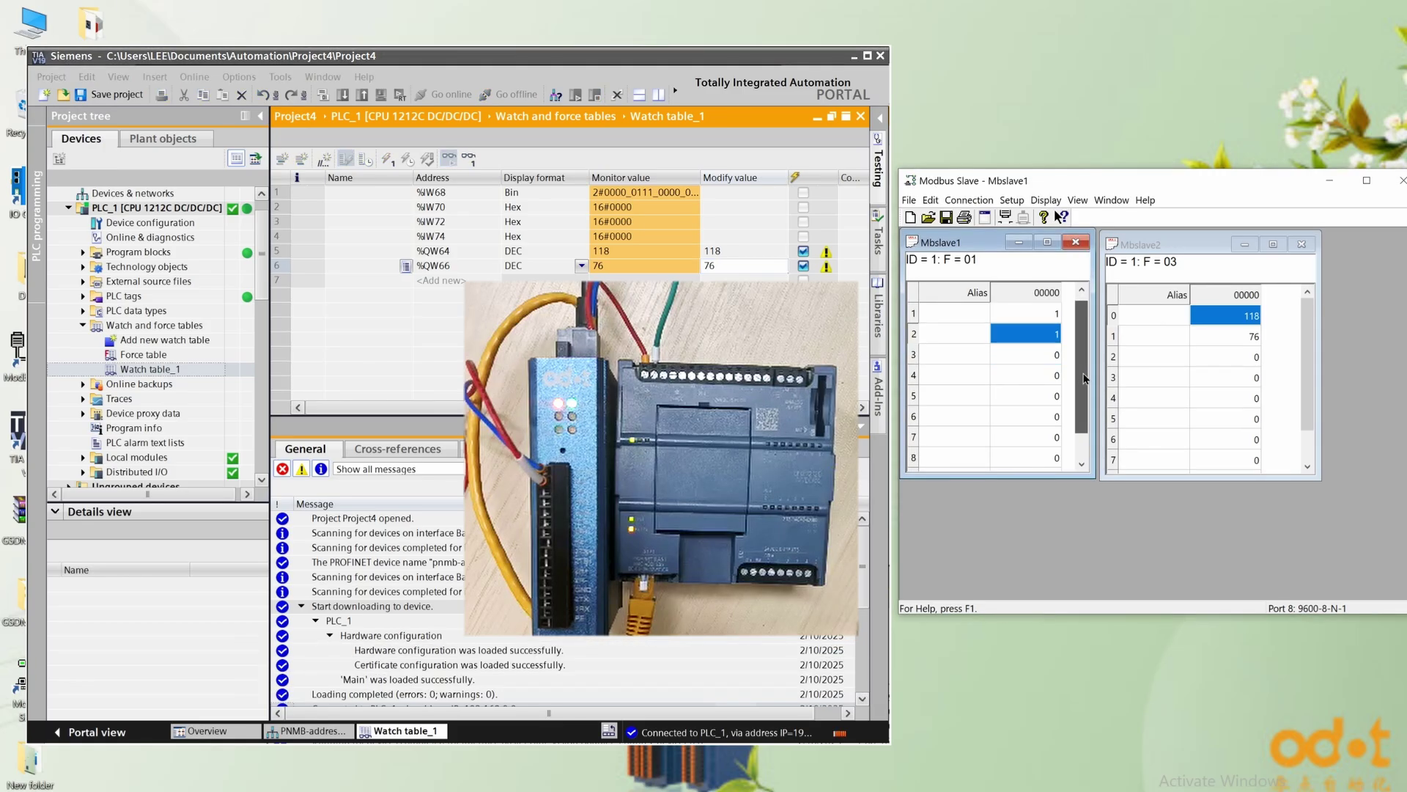